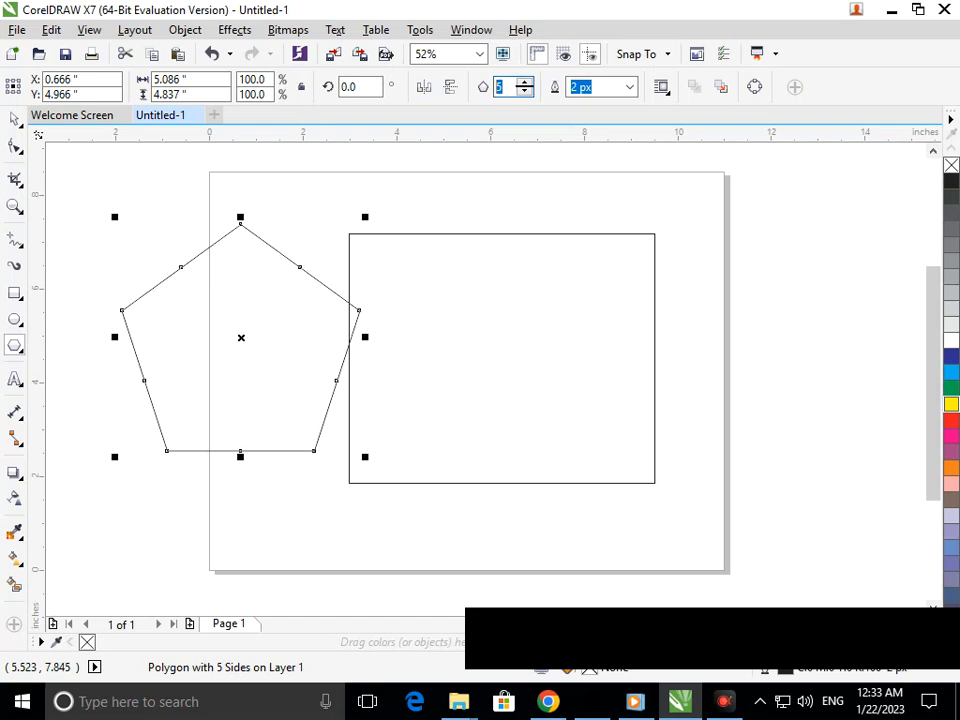
Change the polygon to 6 sides and rotate it to 330 degrees so it has horizontal top and bottom edges
{"action": "key", "text": "Return"}
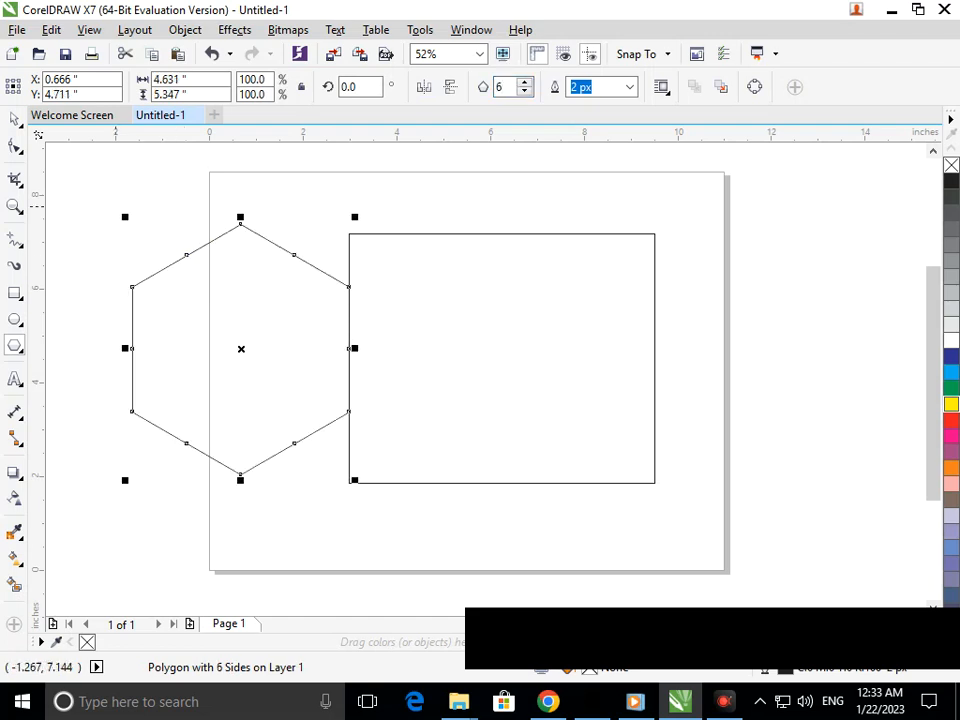
{"action": "left_click", "coordinate": [15, 118]}
{"action": "left_click", "coordinate": [209, 332]}
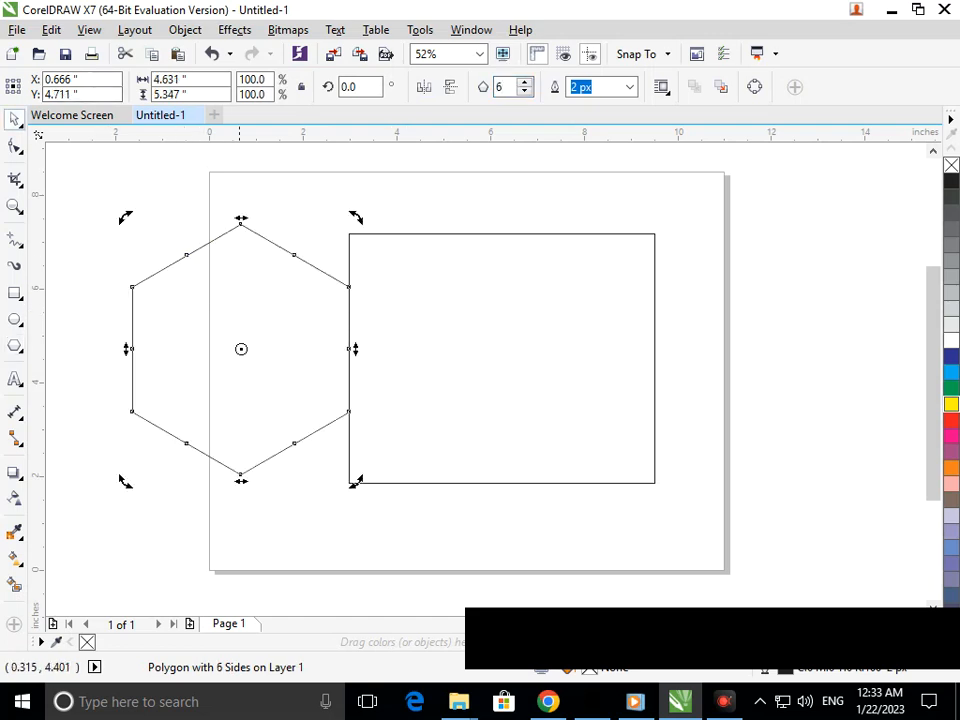
{"action": "left_click_drag", "start_coordinate": [350, 480], "coordinate": [268, 497]}
Move the hexagon against the inside of the rectangle's upper edge and leave a horizontally offset duplicate overlapping it
{"action": "left_click", "coordinate": [281, 532]}
{"action": "left_click_drag", "start_coordinate": [229, 323], "coordinate": [313, 381]}
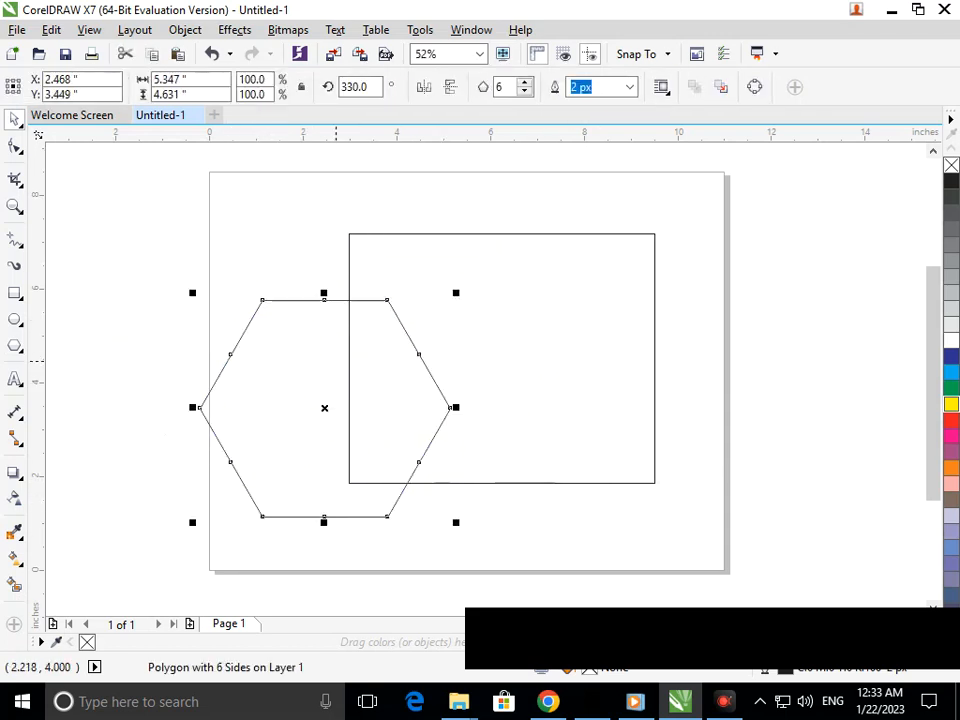
{"action": "left_click_drag", "start_coordinate": [319, 301], "coordinate": [441, 233]}
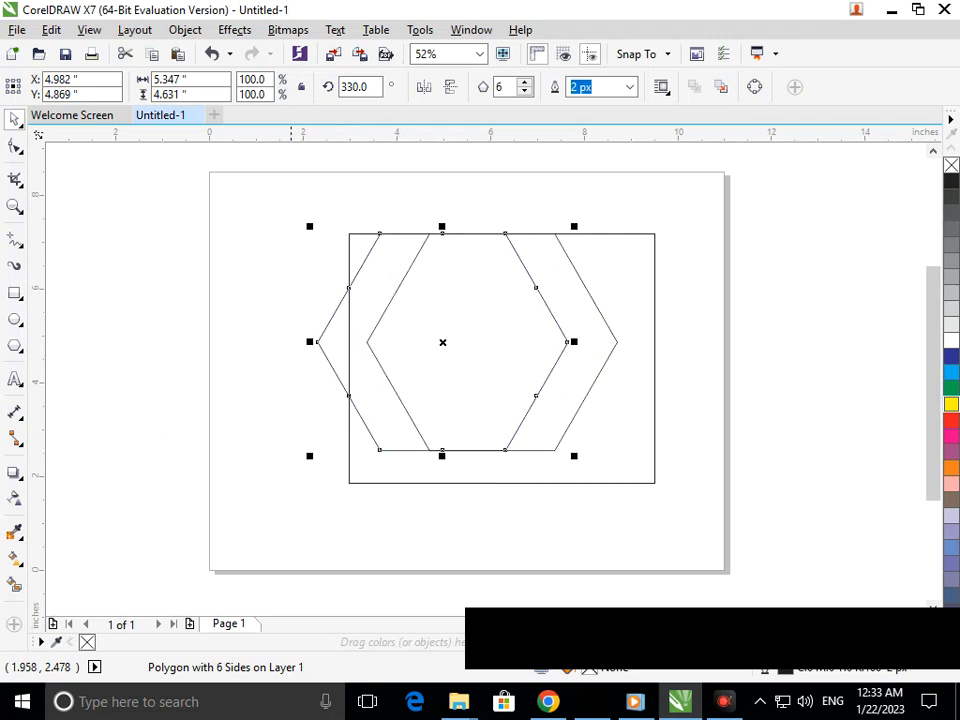
{"action": "left_click", "coordinate": [285, 462]}
Use Smart Fill to create a dark green chevron from the right-hand area between the two hexagon outlines
{"action": "left_click", "coordinate": [15, 585]}
{"action": "left_click", "coordinate": [580, 350]}
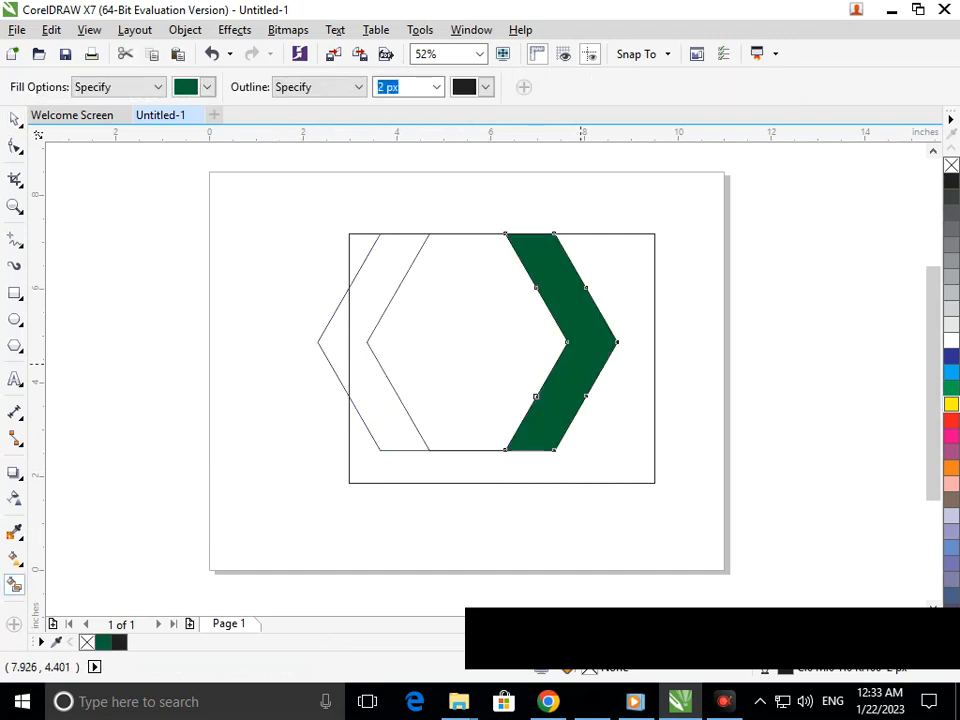
{"action": "left_click", "coordinate": [14, 119]}
{"action": "left_click", "coordinate": [99, 243]}
Delete both hexagons, keeping the green chevron and the rectangle
{"action": "left_click", "coordinate": [347, 392]}
{"action": "key", "text": "Delete"}
{"action": "left_click", "coordinate": [404, 408]}
{"action": "key", "text": "Delete"}
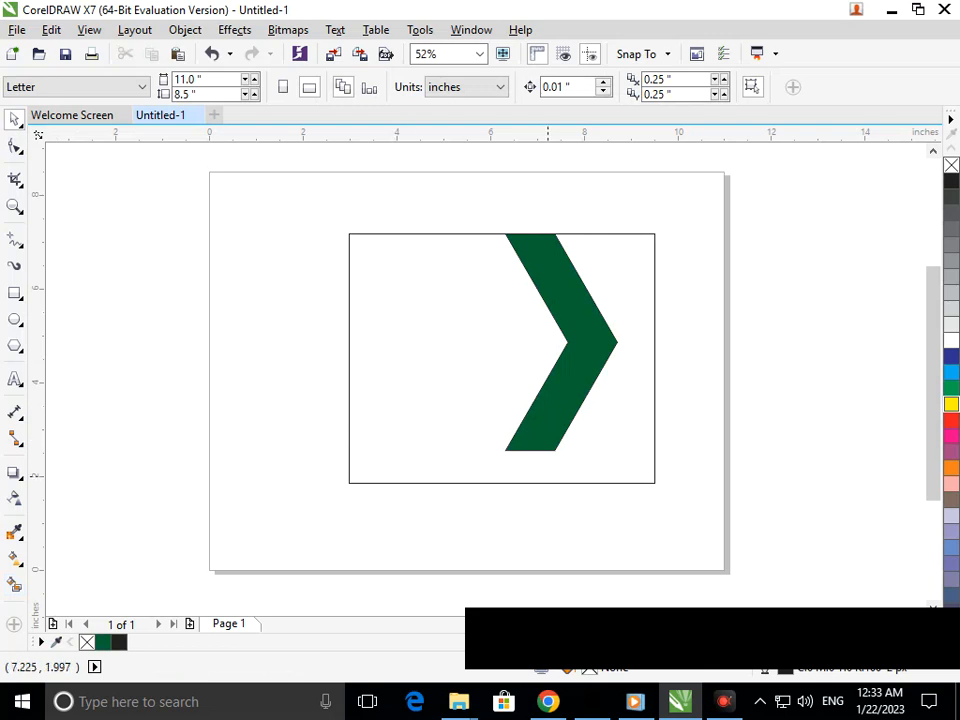
Move the green chevron toward the centre of the page and delete the rectangle
{"action": "left_click", "coordinate": [548, 431]}
{"action": "left_click_drag", "start_coordinate": [548, 430], "coordinate": [456, 428]}
{"action": "left_click", "coordinate": [580, 419]}
{"action": "key", "text": "Delete"}
{"action": "left_click", "coordinate": [478, 387]}
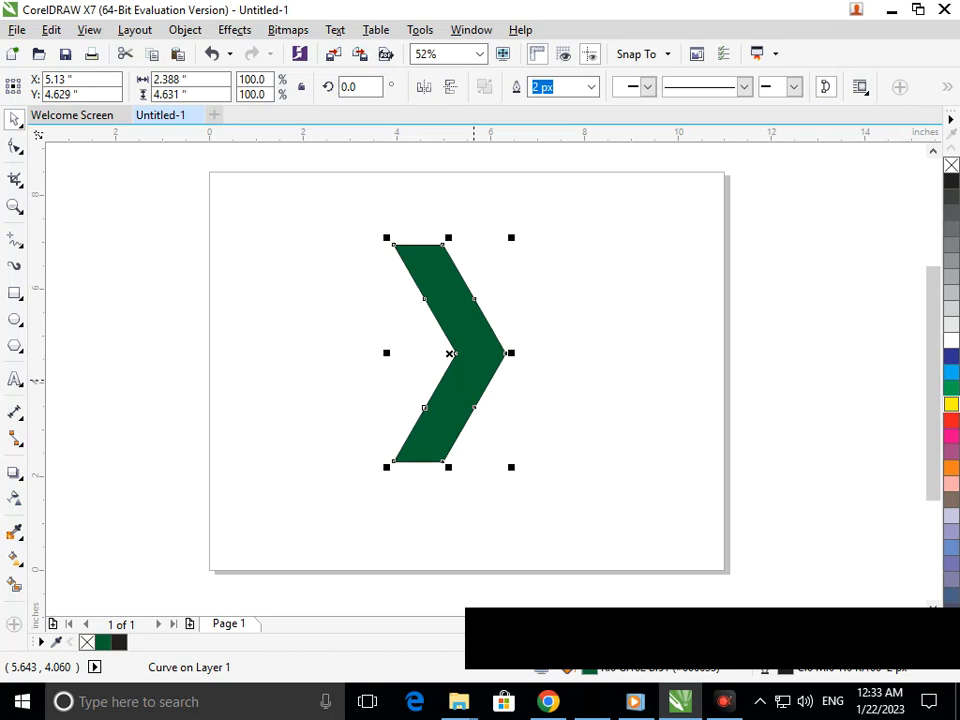
Create a horizontally mirrored copy of the chevron and place it overlapping the original to form an X
{"action": "left_click", "coordinate": [424, 87]}
{"action": "left_click_drag", "start_coordinate": [404, 362], "coordinate": [461, 361]}
{"action": "left_click", "coordinate": [624, 428]}
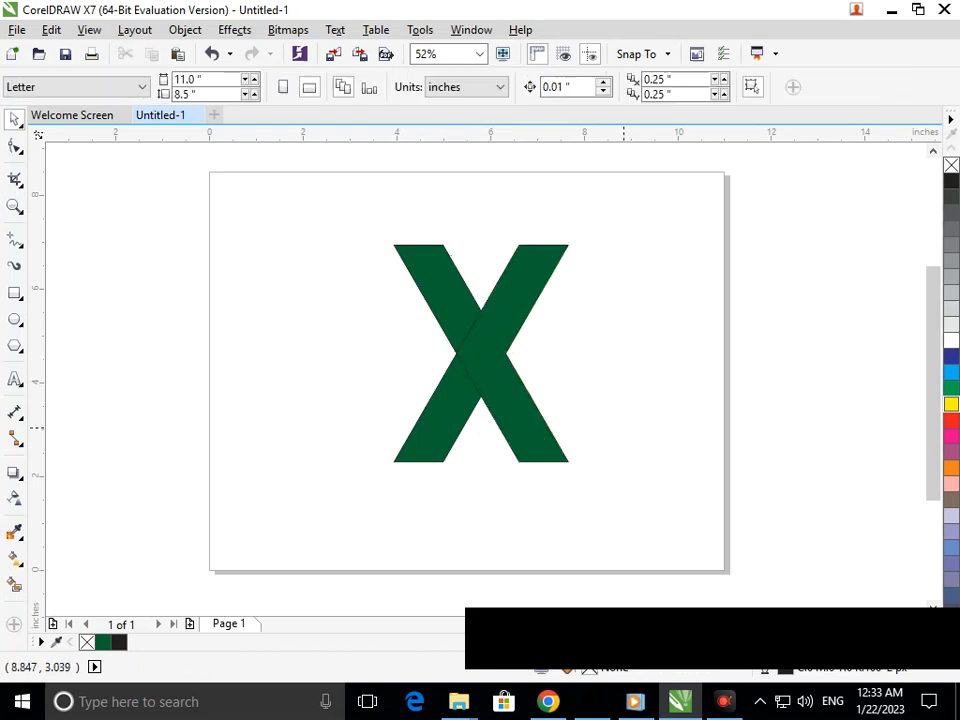
Apply a one-step inside contour with a 0.11 inch offset to the left chevron
{"action": "left_click", "coordinate": [447, 402]}
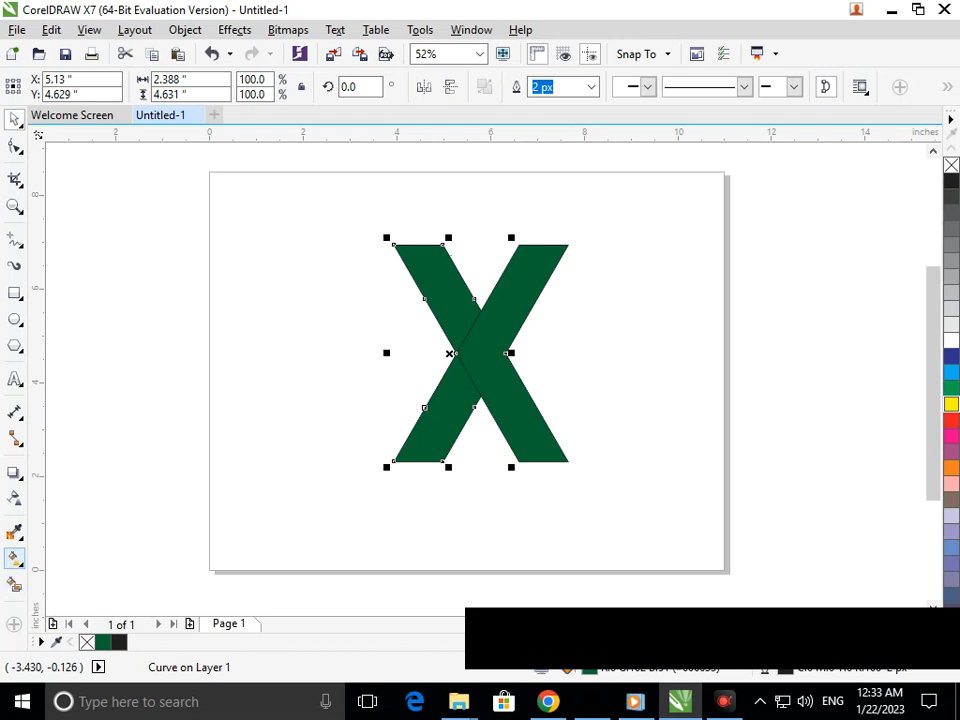
{"action": "left_click", "coordinate": [19, 563]}
{"action": "mouse_move", "coordinate": [14, 472]}
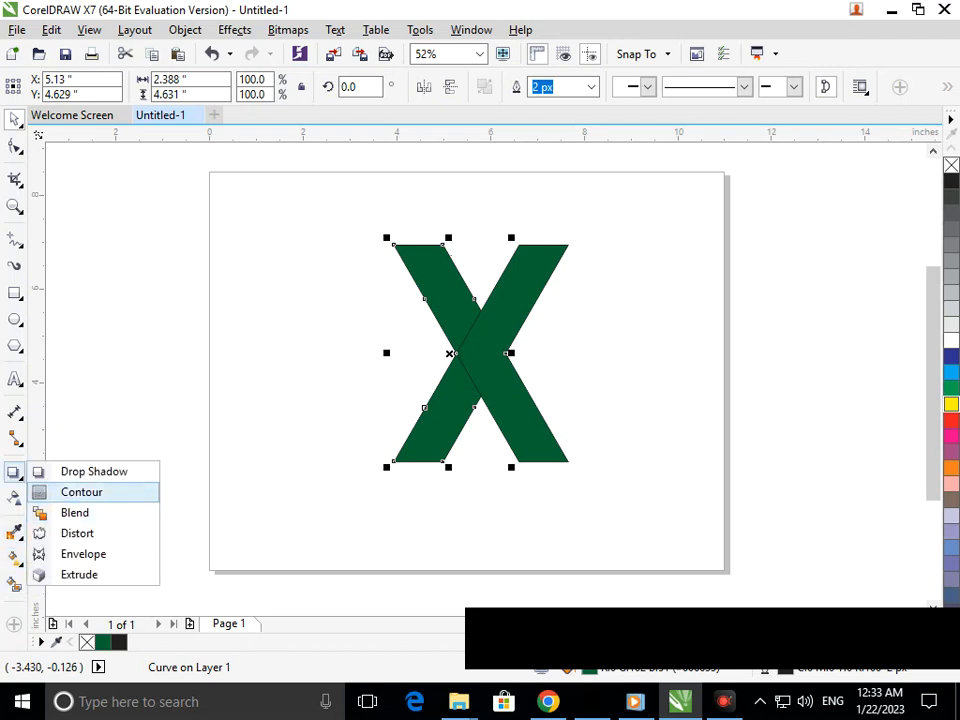
{"action": "left_click", "coordinate": [80, 492]}
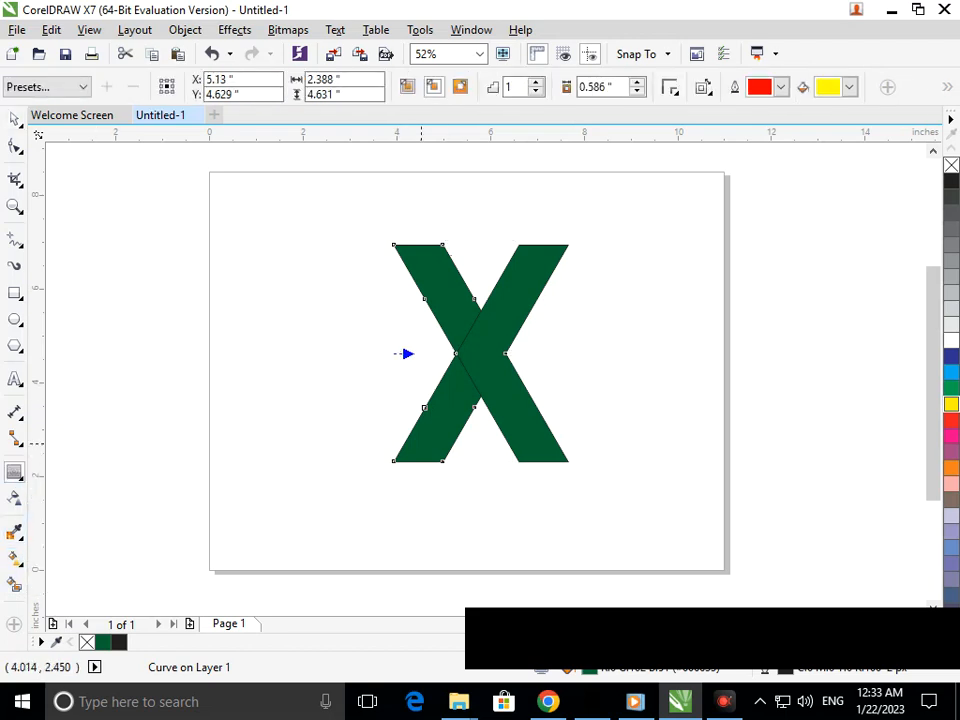
{"action": "key", "text": "Return"}
{"action": "left_click_drag", "start_coordinate": [422, 434], "coordinate": [490, 381]}
{"action": "key", "text": "Return"}
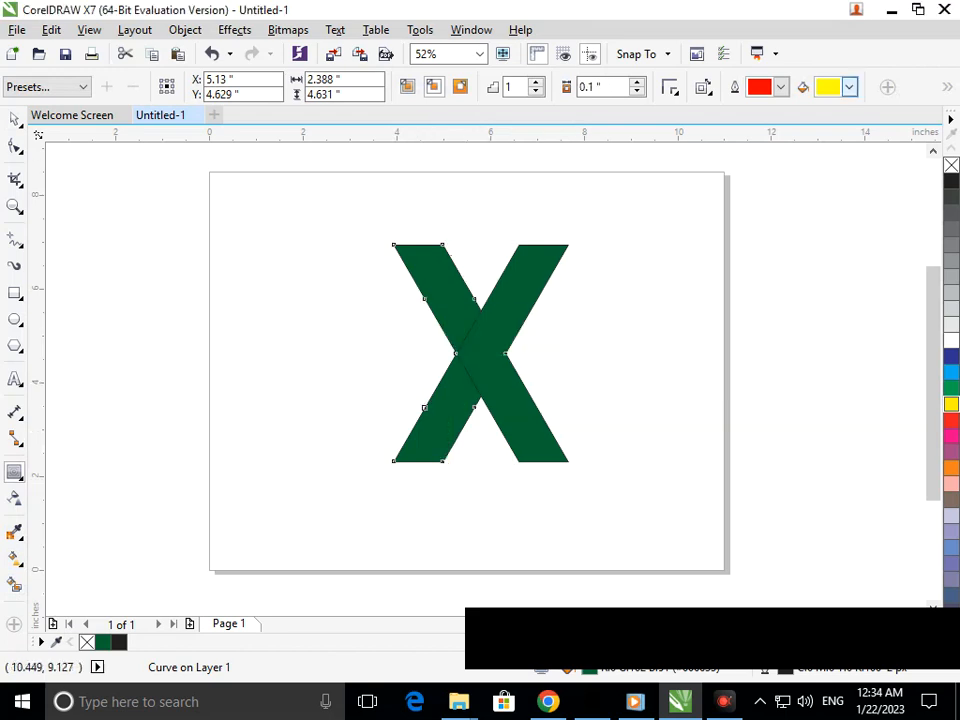
{"action": "left_click", "coordinate": [637, 82]}
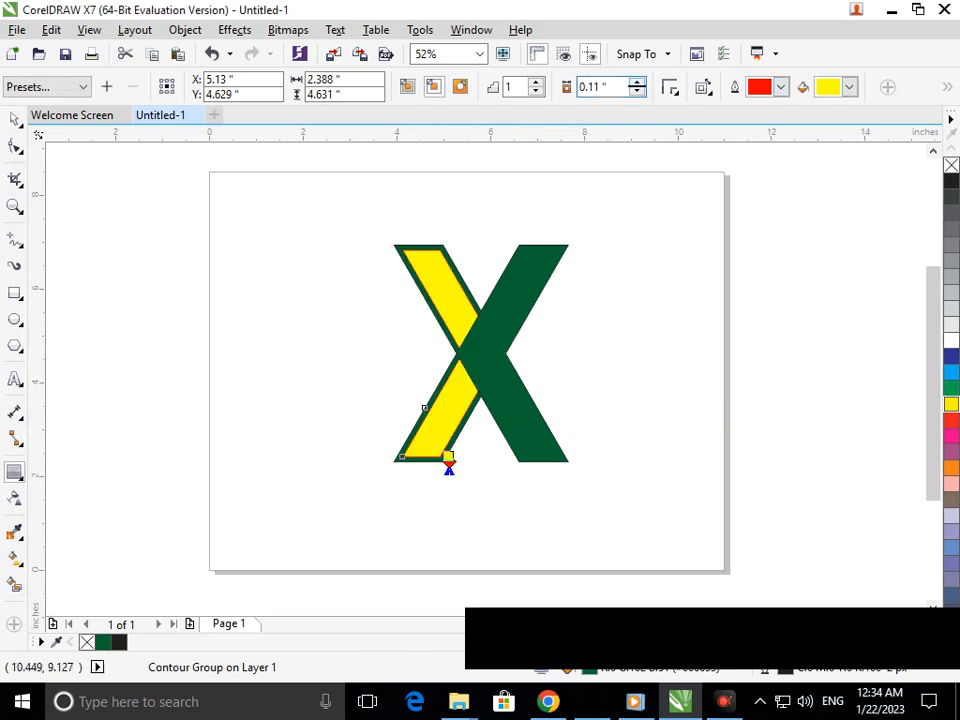
Try different contour offsets on the left chevron and return to 0.11 inches
{"action": "left_click", "coordinate": [637, 90]}
{"action": "left_click", "coordinate": [637, 90]}
{"action": "left_click", "coordinate": [637, 90]}
{"action": "left_click", "coordinate": [637, 90]}
{"action": "left_click", "coordinate": [637, 90]}
{"action": "left_click", "coordinate": [637, 82]}
{"action": "left_click", "coordinate": [637, 82]}
{"action": "left_click", "coordinate": [637, 82]}
{"action": "left_click", "coordinate": [637, 82]}
{"action": "left_click", "coordinate": [637, 82]}
{"action": "left_click", "coordinate": [14, 119]}
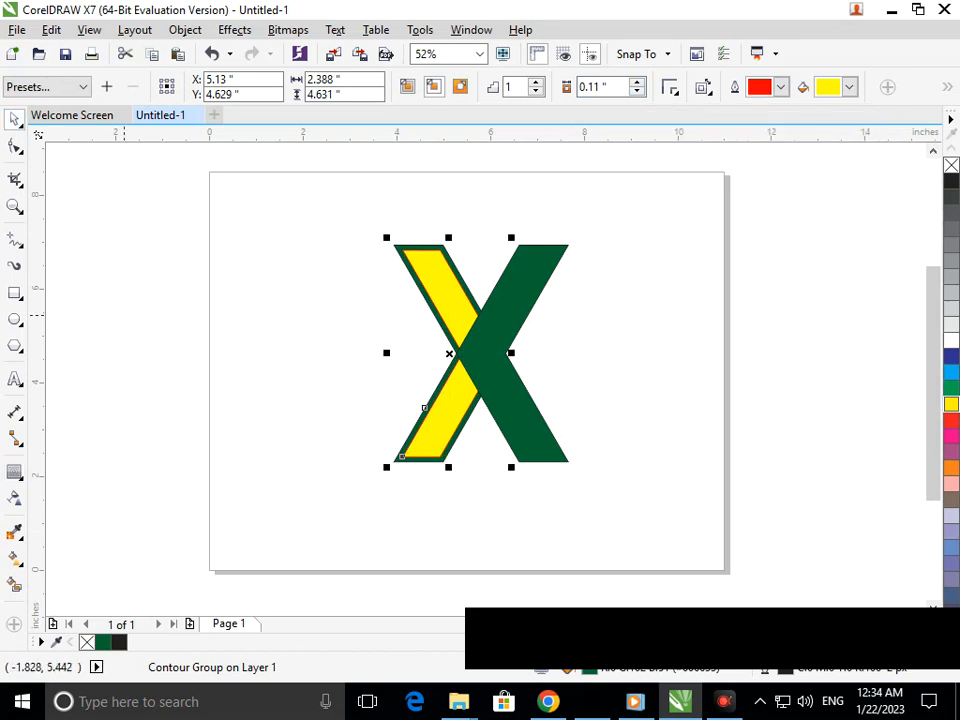
{"action": "left_click", "coordinate": [124, 315]}
Set the fill colour of the left chevron's contour to red
{"action": "left_click", "coordinate": [431, 425]}
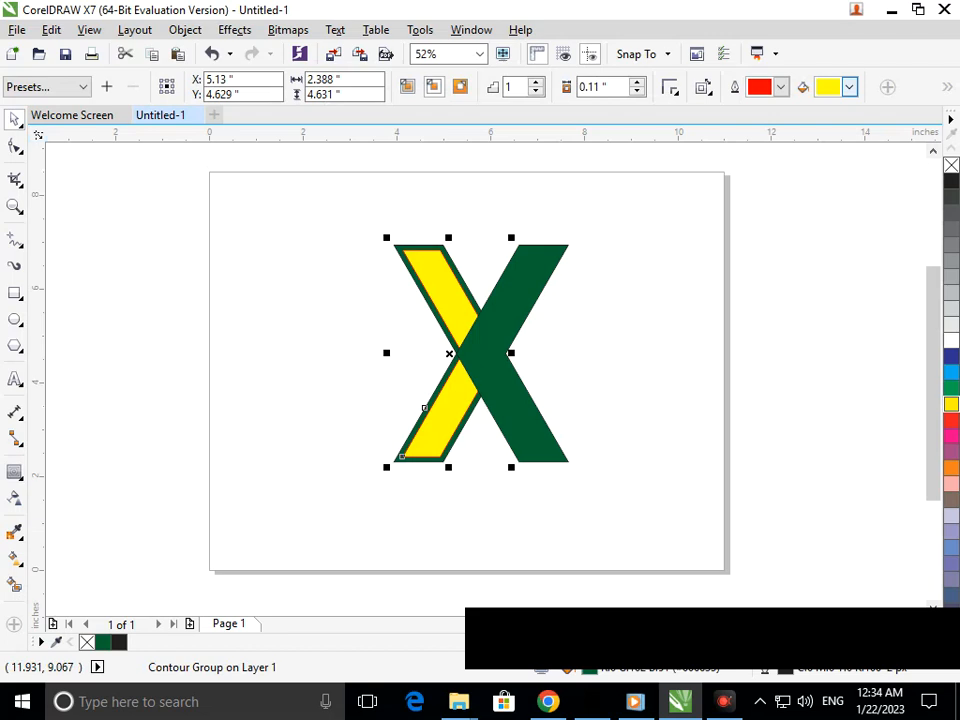
{"action": "left_click", "coordinate": [849, 87]}
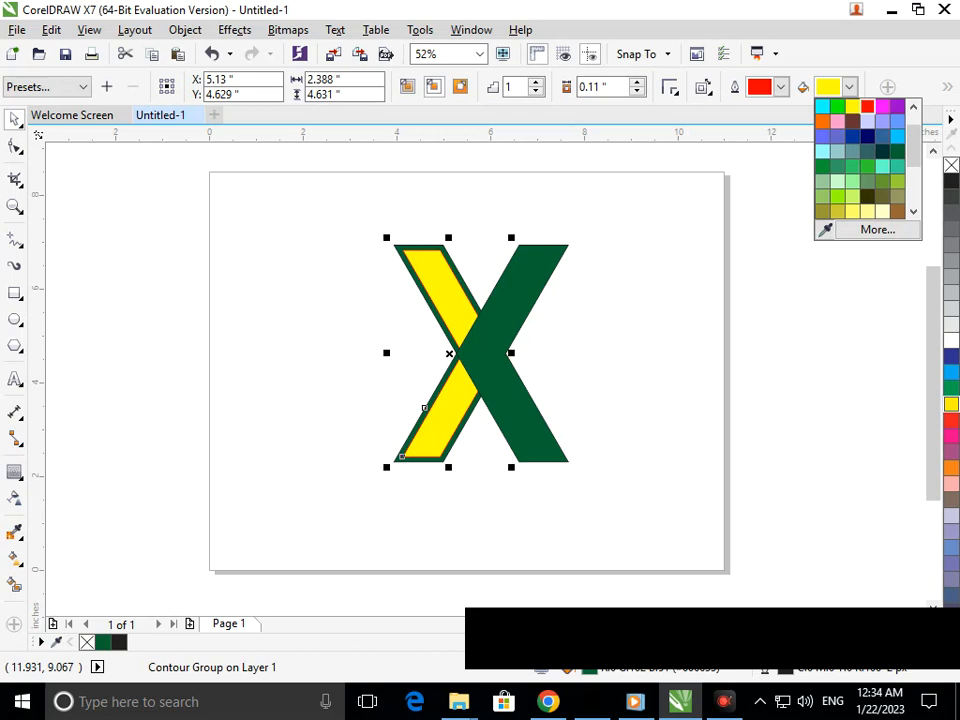
{"action": "left_click", "coordinate": [867, 106]}
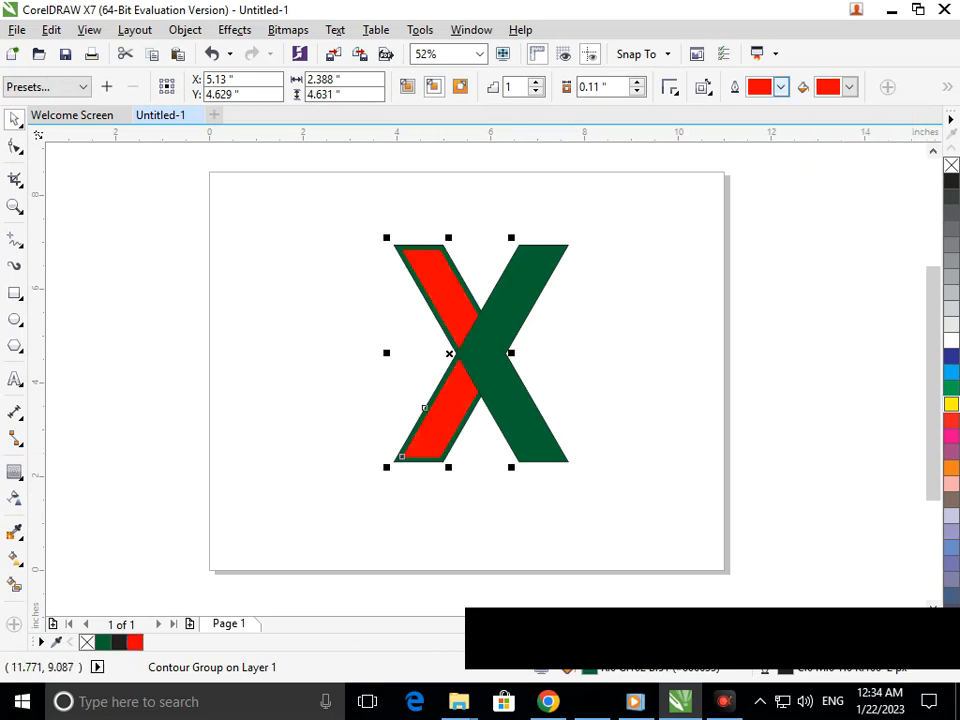
Set the left chevron's contour outline to dark blue and its fill to dark olive
{"action": "left_click", "coordinate": [781, 87]}
{"action": "left_click", "coordinate": [798, 137]}
{"action": "left_click", "coordinate": [781, 87]}
{"action": "left_click", "coordinate": [849, 87]}
{"action": "left_click", "coordinate": [849, 87]}
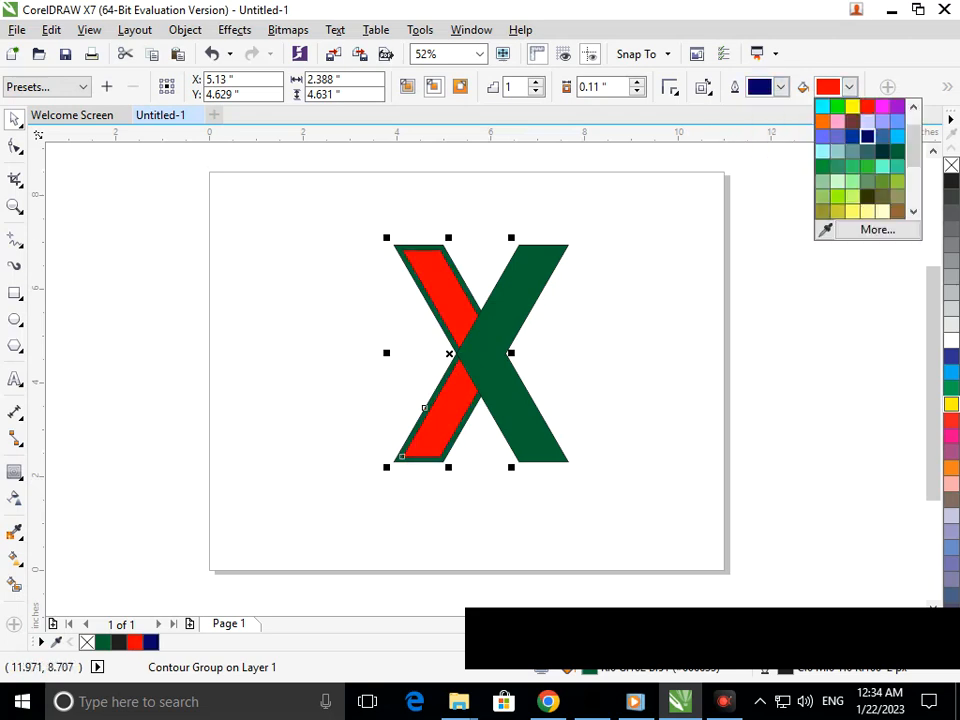
{"action": "left_click", "coordinate": [867, 196]}
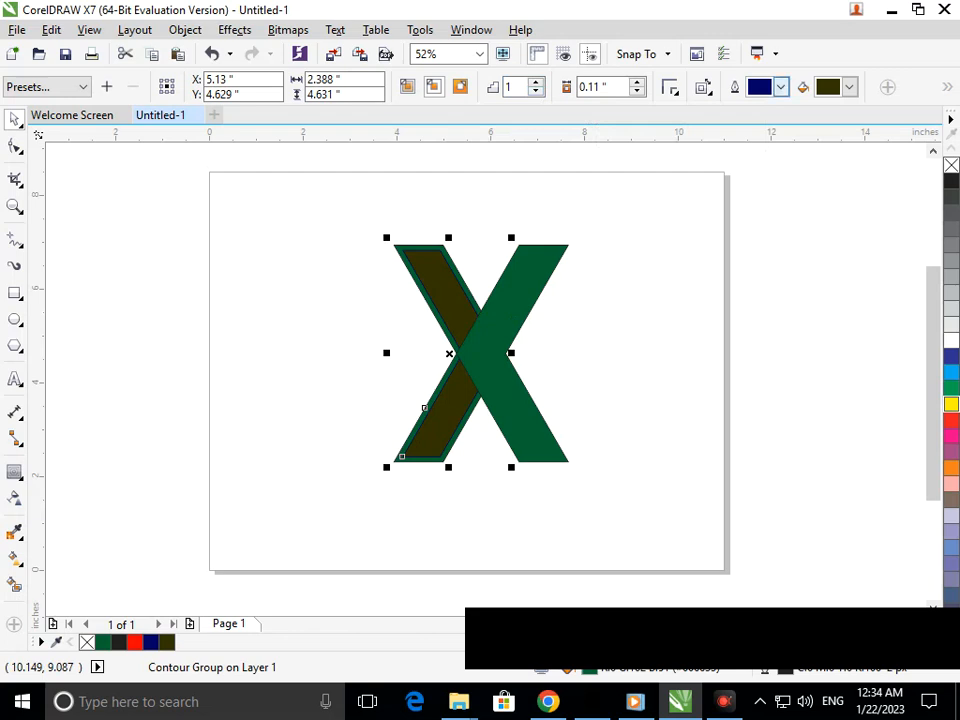
Try the to-center and outside contour directions on the left chevron and undo both changes
{"action": "left_click", "coordinate": [406, 86]}
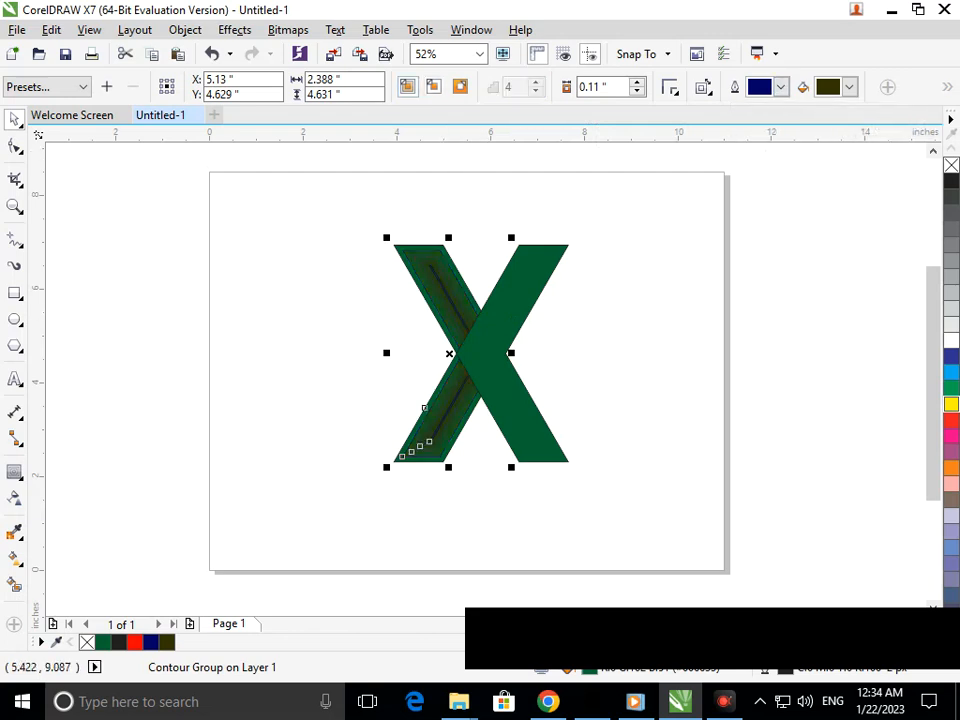
{"action": "left_click", "coordinate": [433, 86]}
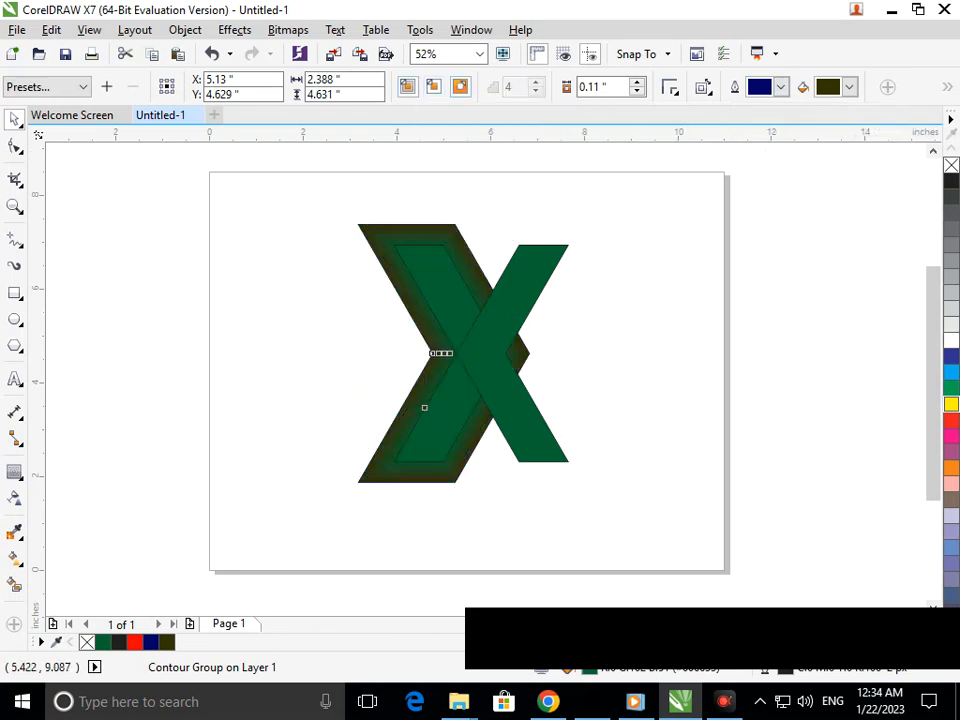
{"action": "key", "text": "ctrl+z"}
{"action": "key", "text": "ctrl+z"}
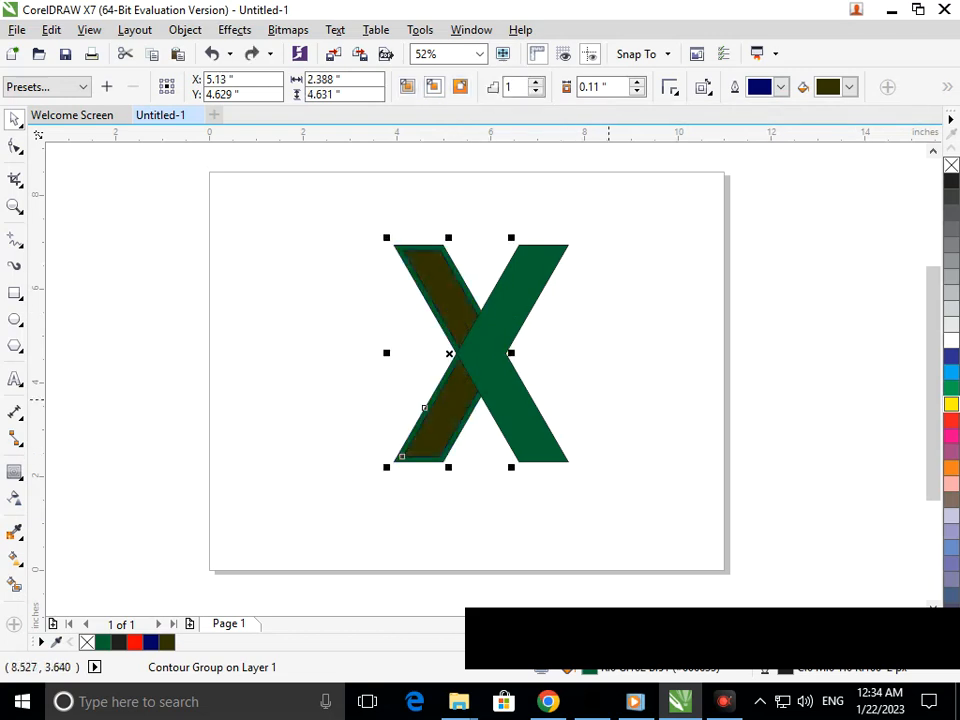
Bring the contoured left chevron to the front of the right chevron
{"action": "left_click", "coordinate": [603, 389]}
{"action": "left_click", "coordinate": [447, 411]}
{"action": "key", "text": "shift+Page_Up"}
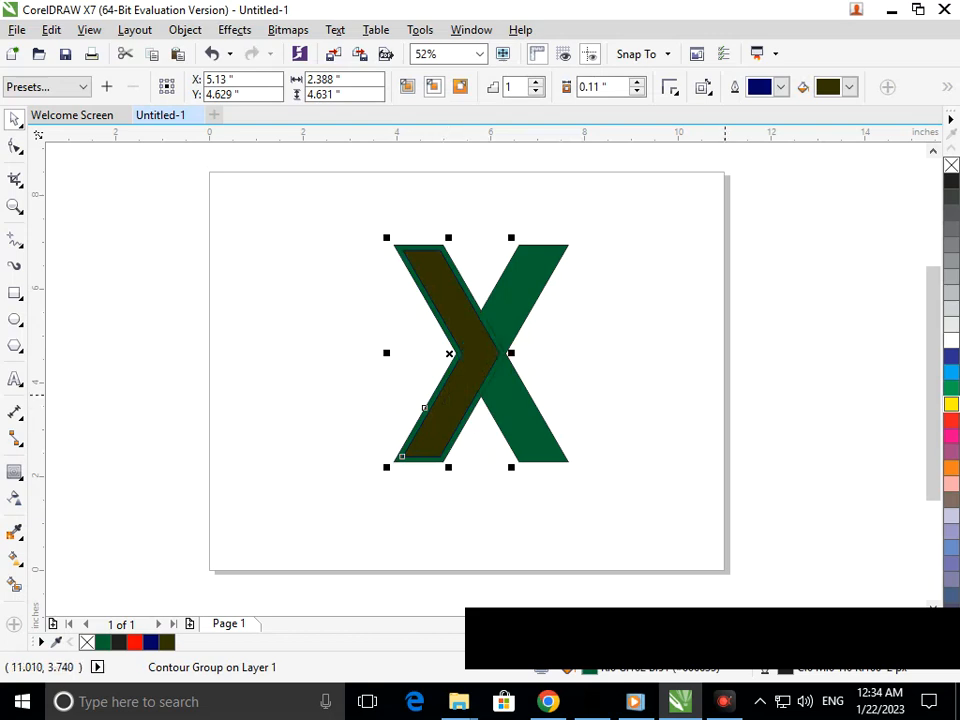
Fill the right chevron with blue from the colour palette
{"action": "left_click", "coordinate": [715, 409]}
{"action": "left_click", "coordinate": [552, 434]}
{"action": "left_click", "coordinate": [951, 356]}
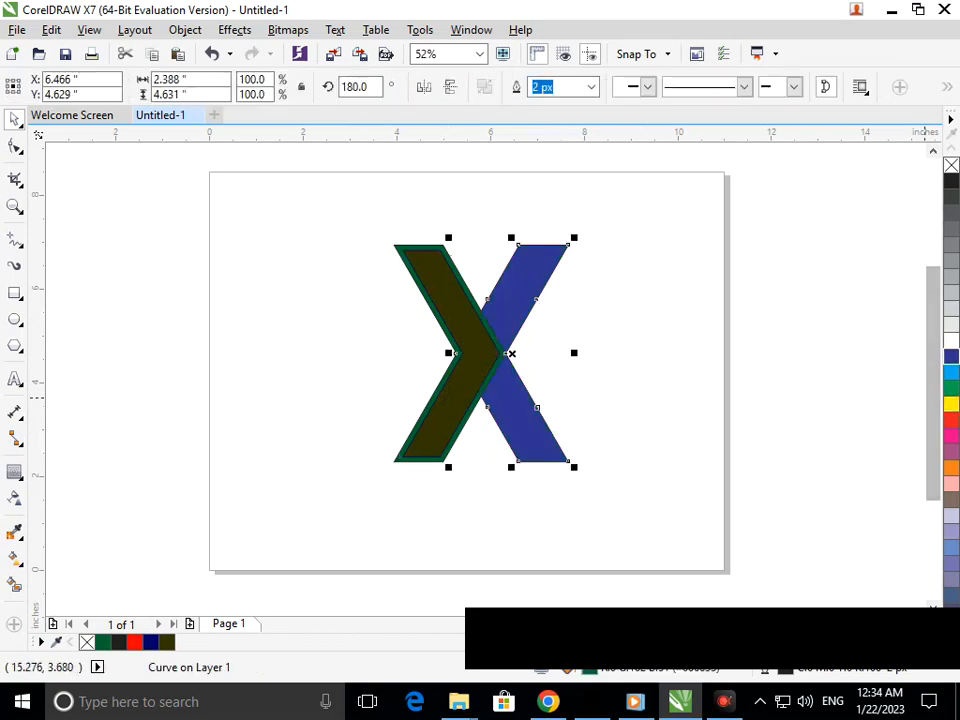
Try moving the contoured left chevron away from the X and undo the move
{"action": "left_click", "coordinate": [547, 464]}
{"action": "left_click_drag", "start_coordinate": [421, 468], "coordinate": [348, 472]}
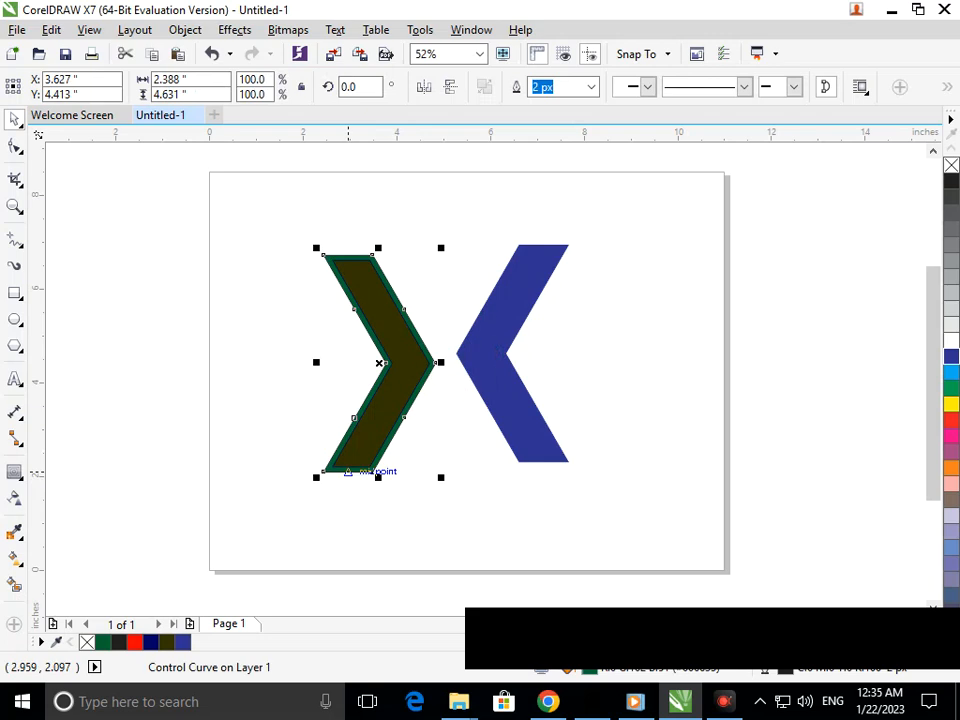
{"action": "key", "text": "ctrl+z"}
Break the left chevron's contour group apart, testing the separation by moving the green outer shape and undoing that move
{"action": "left_click", "coordinate": [185, 29]}
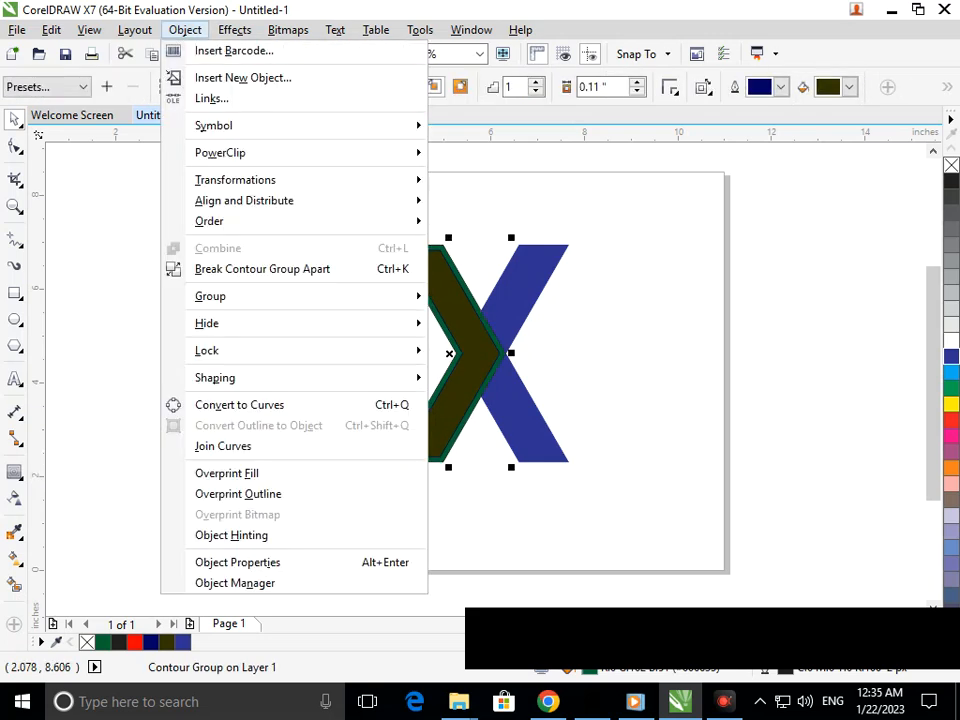
{"action": "left_click", "coordinate": [262, 268]}
{"action": "left_click", "coordinate": [296, 387]}
{"action": "left_click_drag", "start_coordinate": [394, 459], "coordinate": [312, 460]}
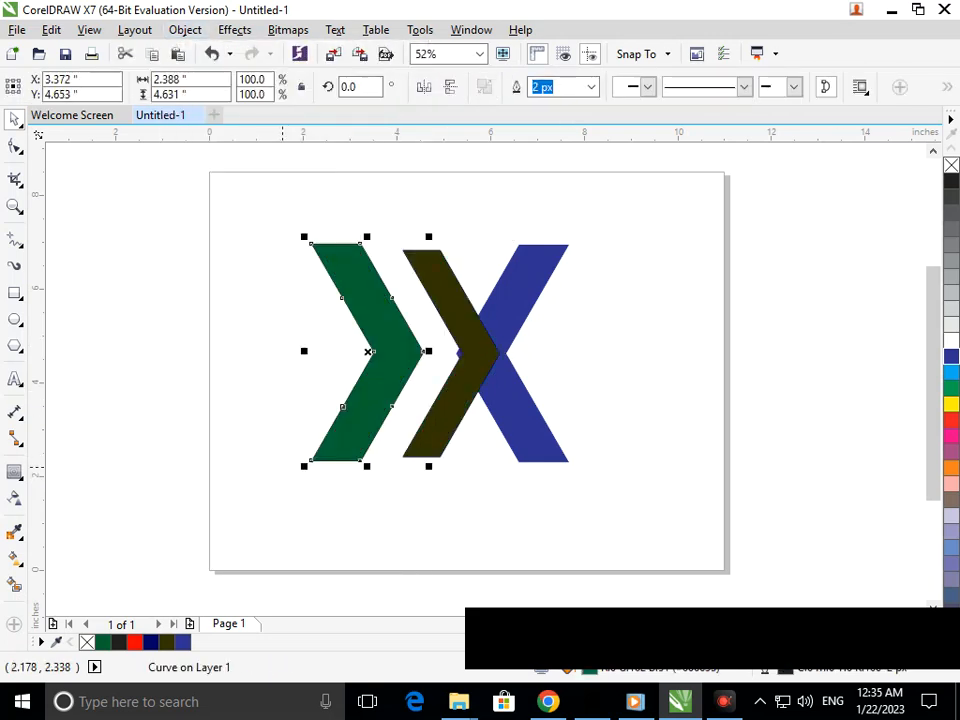
{"action": "key", "text": "ctrl+z"}
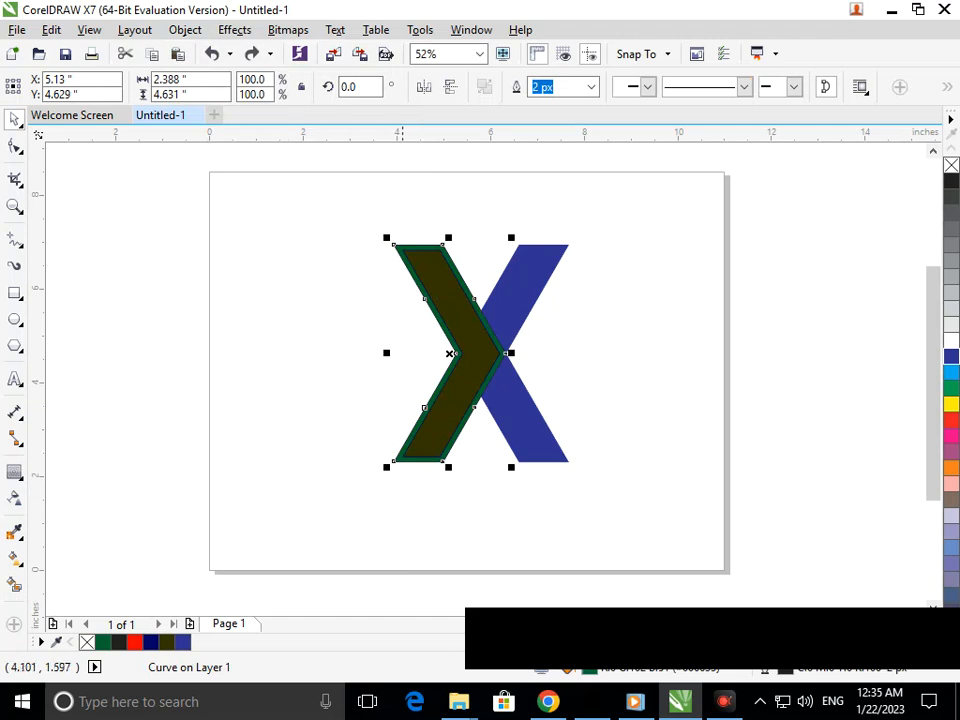
Trim the blue right chevron using the green outer chevron as the cutting shape
{"action": "left_click", "coordinate": [401, 499]}
{"action": "left_click", "coordinate": [396, 458]}
{"action": "left_click", "coordinate": [528, 435], "text": "shift"}
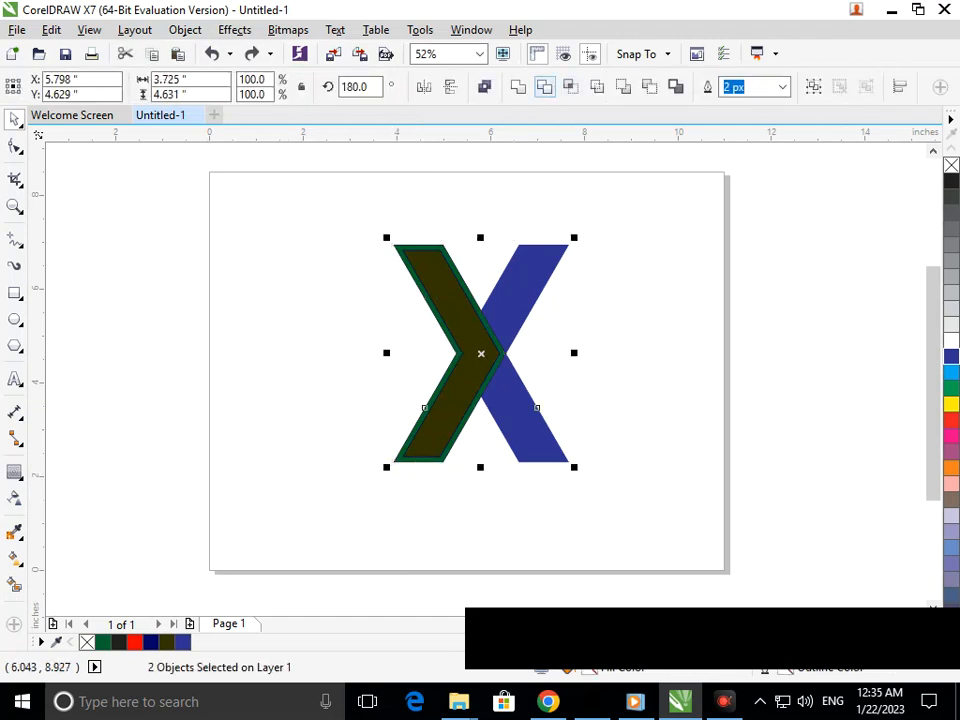
{"action": "left_click", "coordinate": [544, 87]}
{"action": "key", "text": "Escape"}
Try moving the green outer chevron aside and deleting it, and undo both actions
{"action": "left_click_drag", "start_coordinate": [398, 445], "coordinate": [266, 452]}
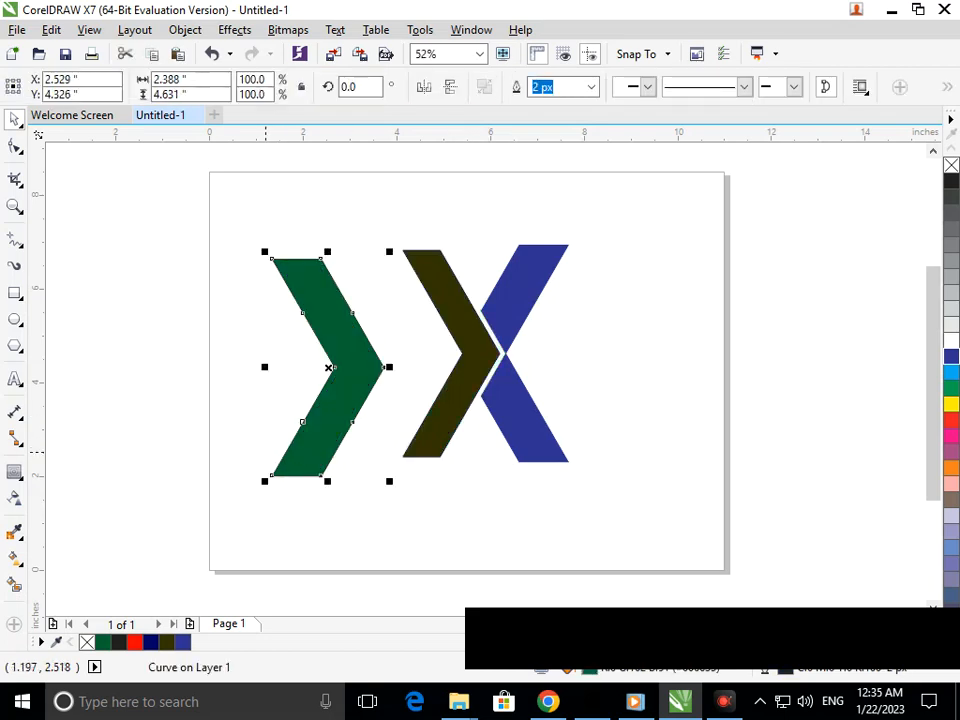
{"action": "key", "text": "Delete"}
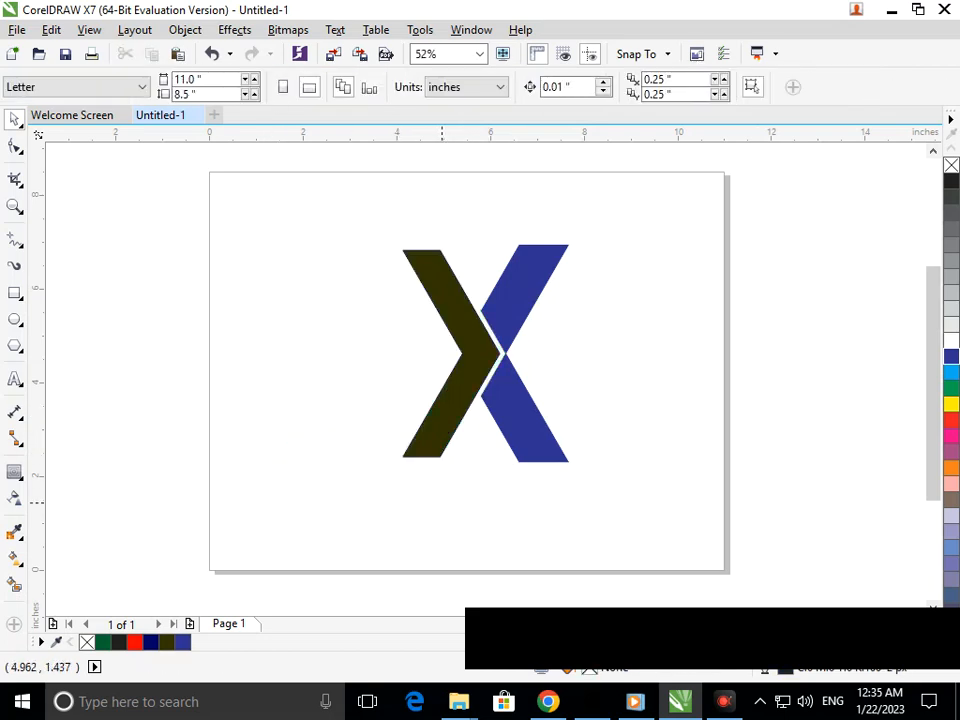
{"action": "key", "text": "ctrl+z"}
{"action": "key", "text": "ctrl+z"}
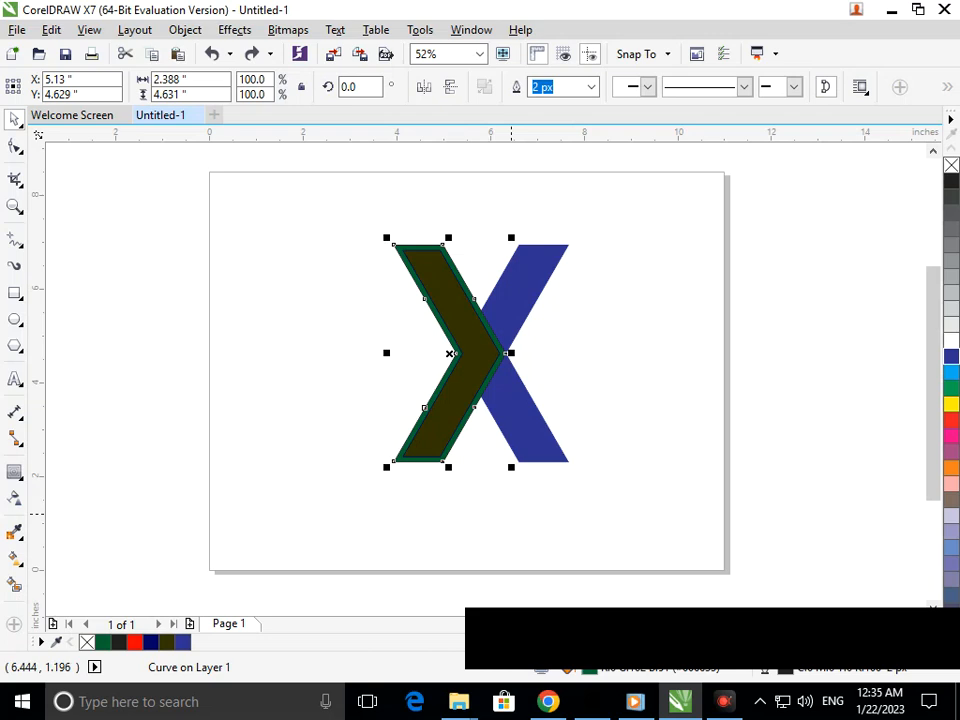
{"action": "key", "text": "Escape"}
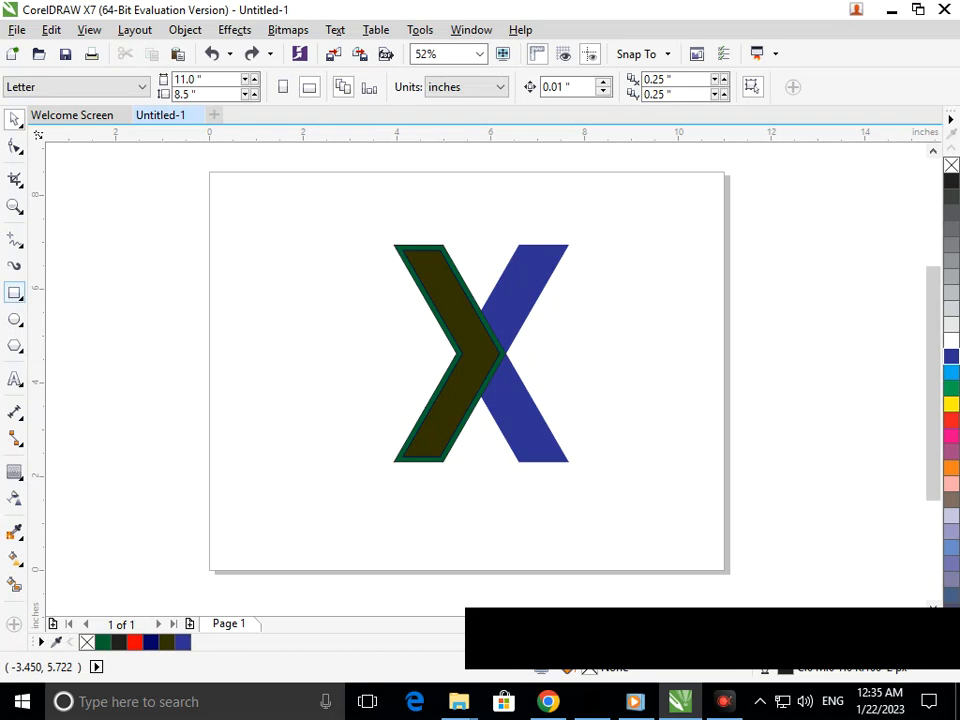
Draw a rectangle about 2.72 by 0.91 inches across the X's lower legs, from the right leg's outer bottom corner, and select it
{"action": "left_click_drag", "start_coordinate": [568, 461], "coordinate": [436, 442]}
{"action": "left_click", "coordinate": [14, 119]}
{"action": "key", "text": "Escape"}
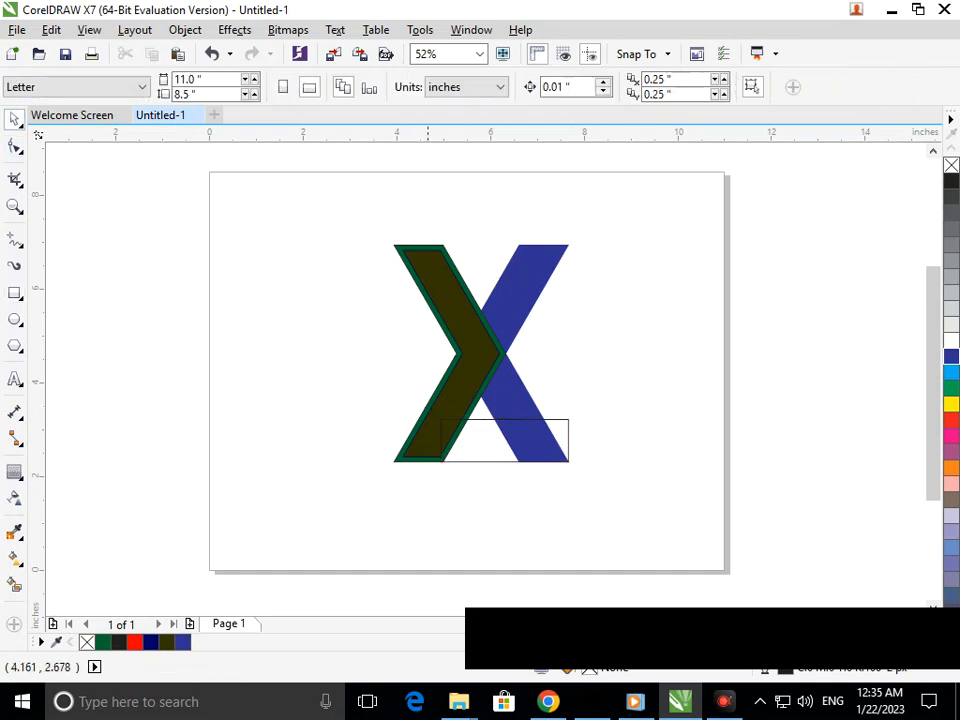
{"action": "left_click", "coordinate": [568, 440]}
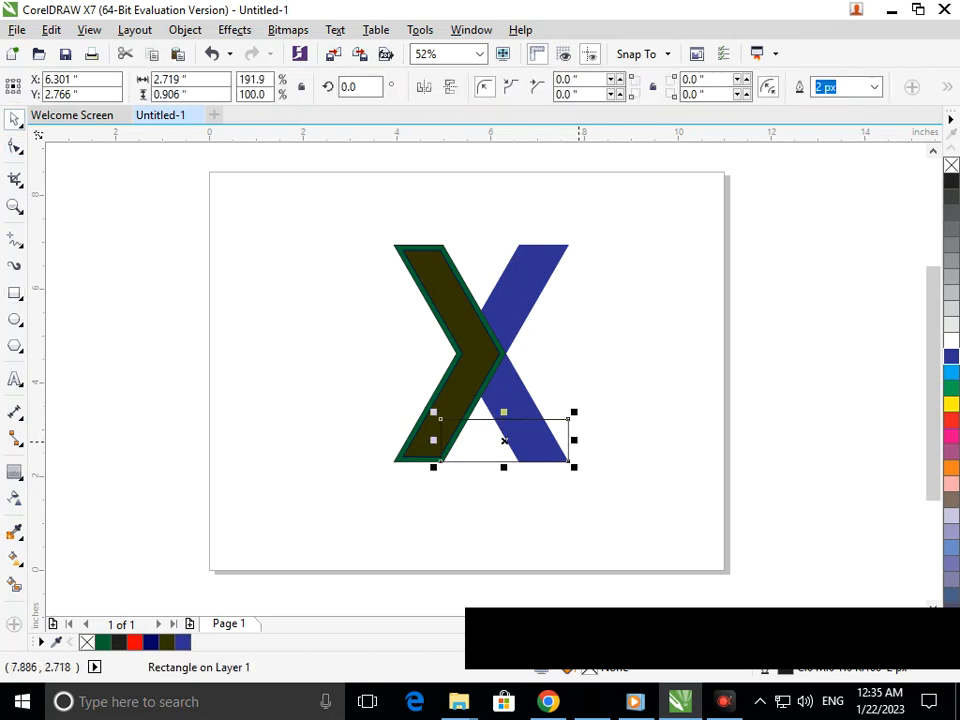
Try trimming the green-edged left chevron with the rectangle, and undo the cut
{"action": "mouse_move", "coordinate": [568, 440]}
{"action": "left_mouse_down"}
{"action": "mouse_move", "coordinate": [578, 443]}
{"action": "mouse_move", "coordinate": [568, 440]}
{"action": "left_mouse_up"}
{"action": "left_click", "coordinate": [532, 515]}
{"action": "left_click", "coordinate": [482, 444]}
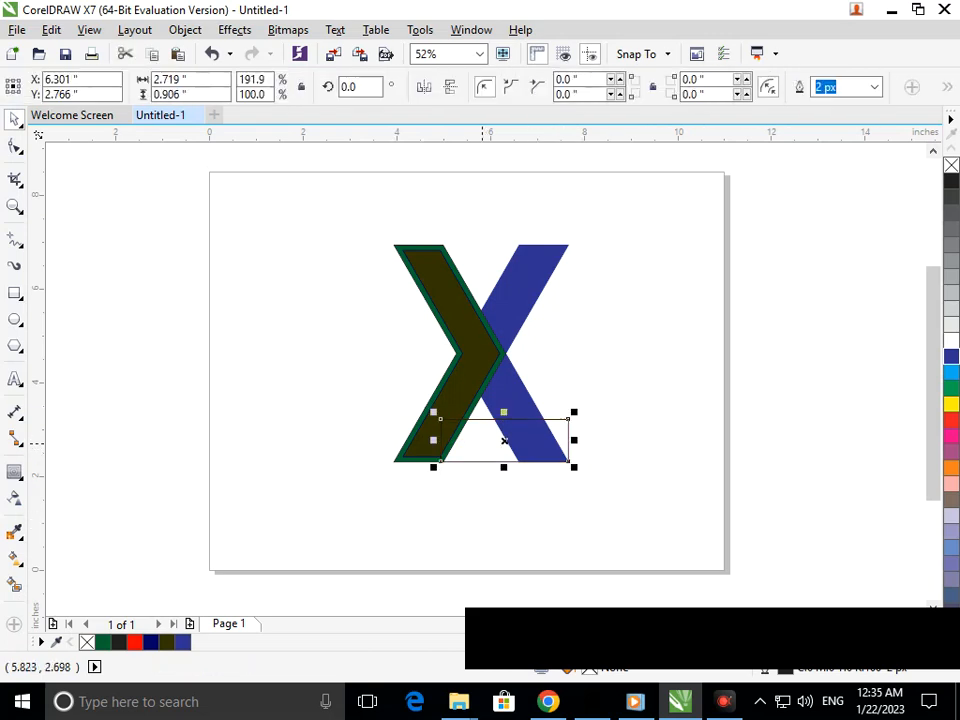
{"action": "left_click", "coordinate": [408, 461], "text": "shift"}
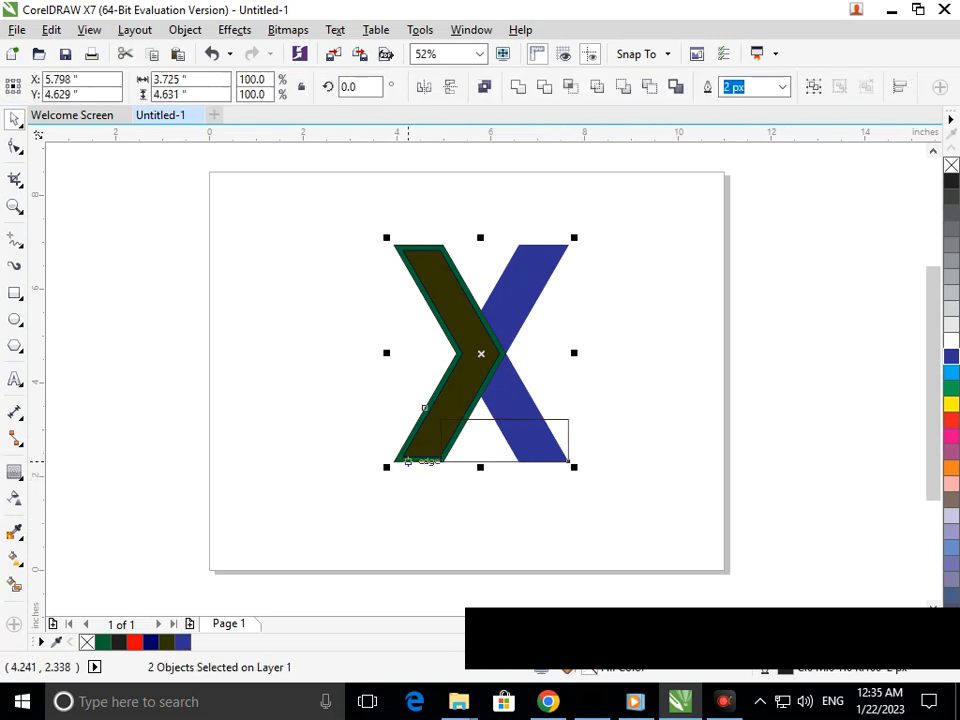
{"action": "left_click", "coordinate": [520, 86]}
{"action": "left_click", "coordinate": [630, 296]}
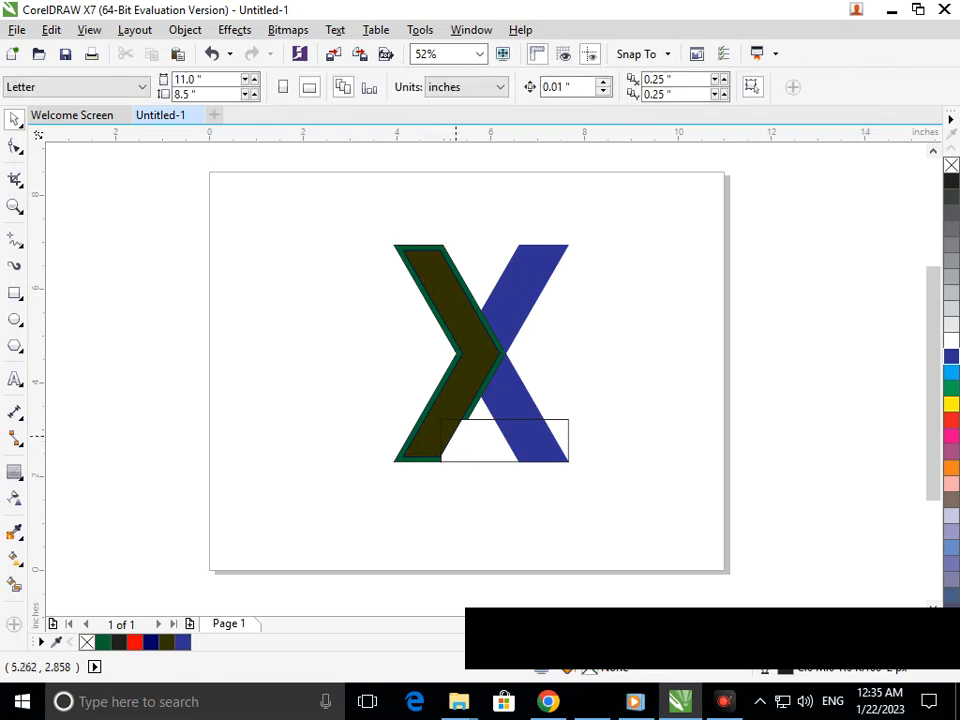
{"action": "left_click_drag", "start_coordinate": [455, 434], "coordinate": [376, 445]}
{"action": "key", "text": "ctrl+z"}
{"action": "key", "text": "ctrl+z"}
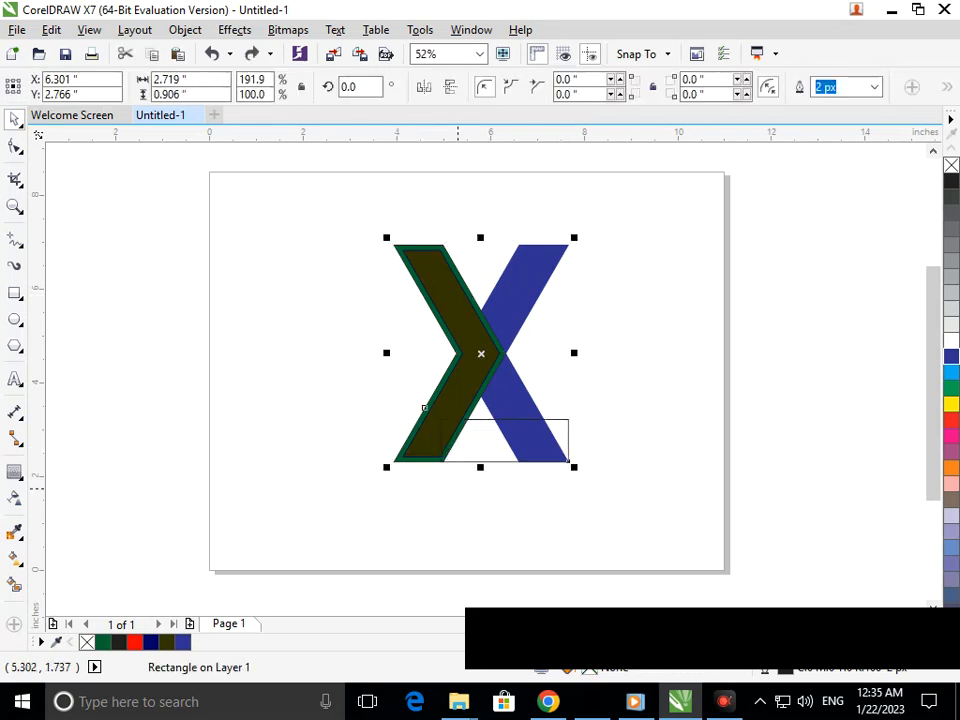
{"action": "left_click", "coordinate": [459, 513]}
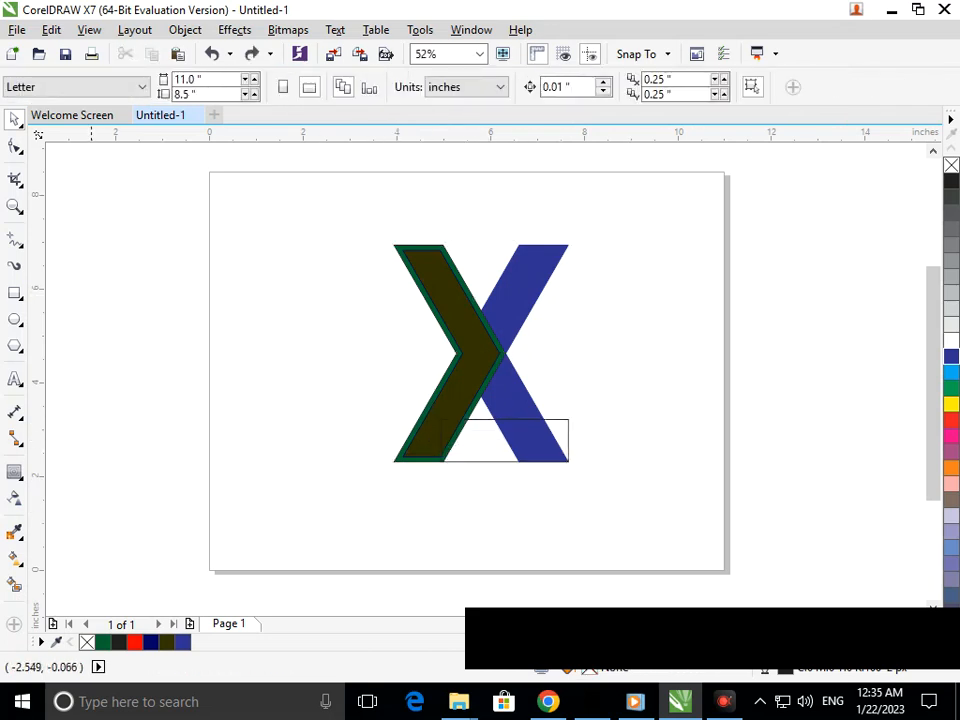
Smart-fill the three rectangle areas from the left chevron's leg to the outer right corner, and give them a light-blue fill and outline
{"action": "left_click", "coordinate": [15, 584]}
{"action": "left_click", "coordinate": [482, 430]}
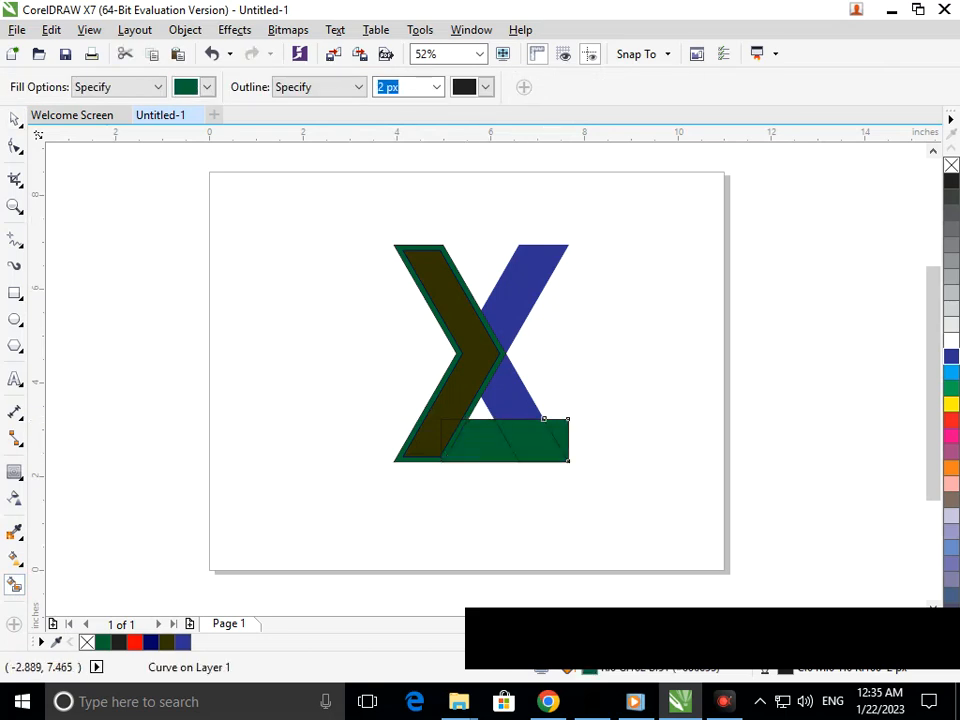
{"action": "left_click", "coordinate": [15, 118]}
{"action": "left_click", "coordinate": [491, 448]}
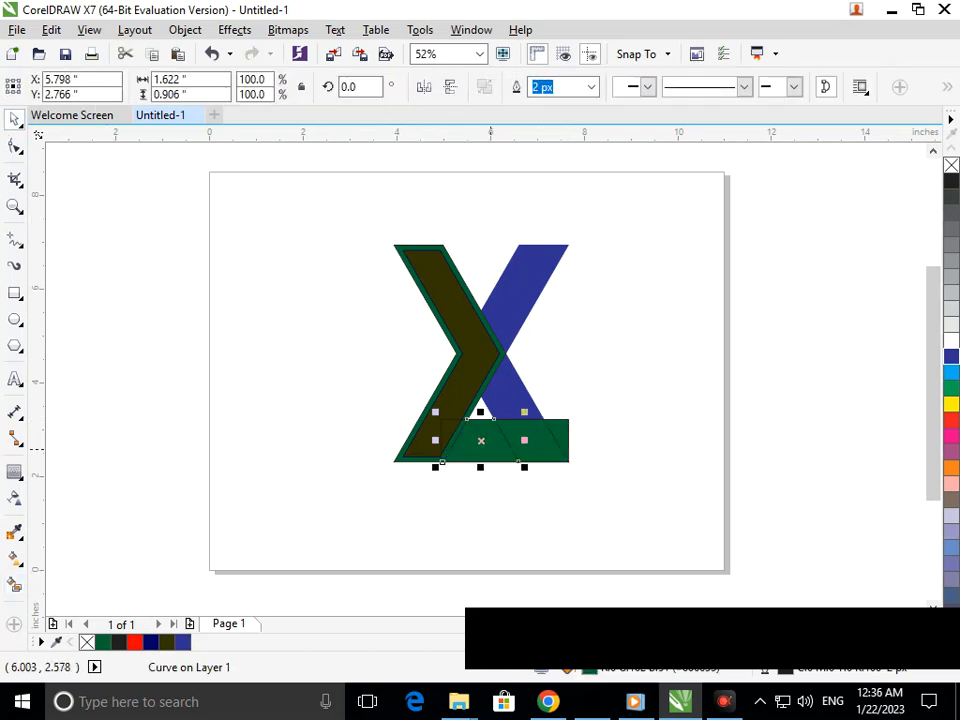
{"action": "left_click", "coordinate": [538, 439], "text": "shift"}
{"action": "left_click", "coordinate": [557, 433], "text": "shift"}
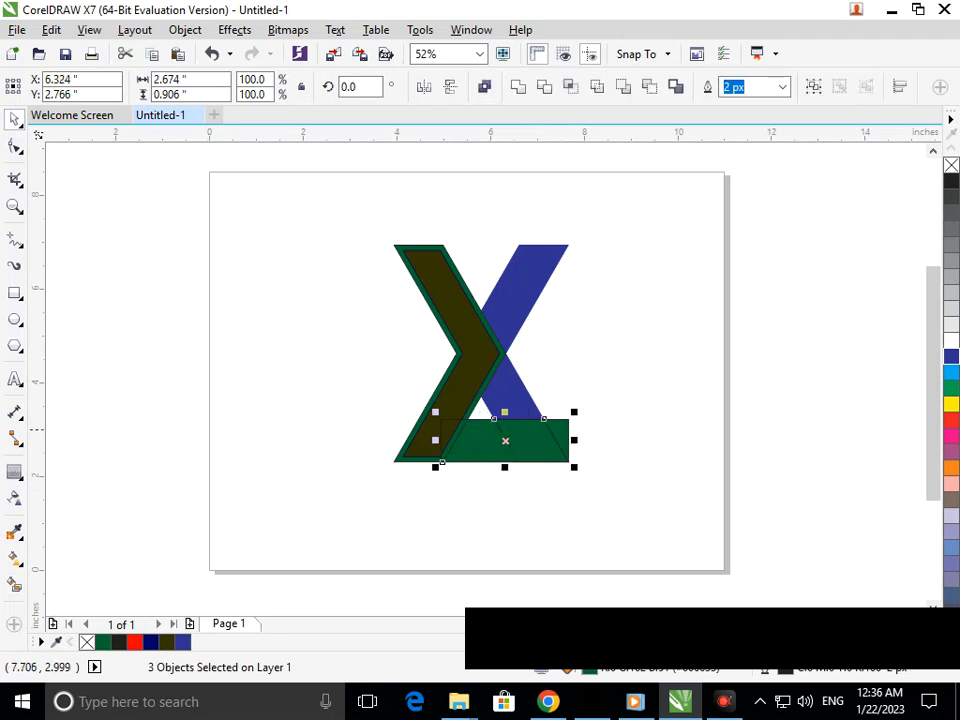
{"action": "left_click", "coordinate": [951, 372]}
{"action": "left_click", "coordinate": [612, 502]}
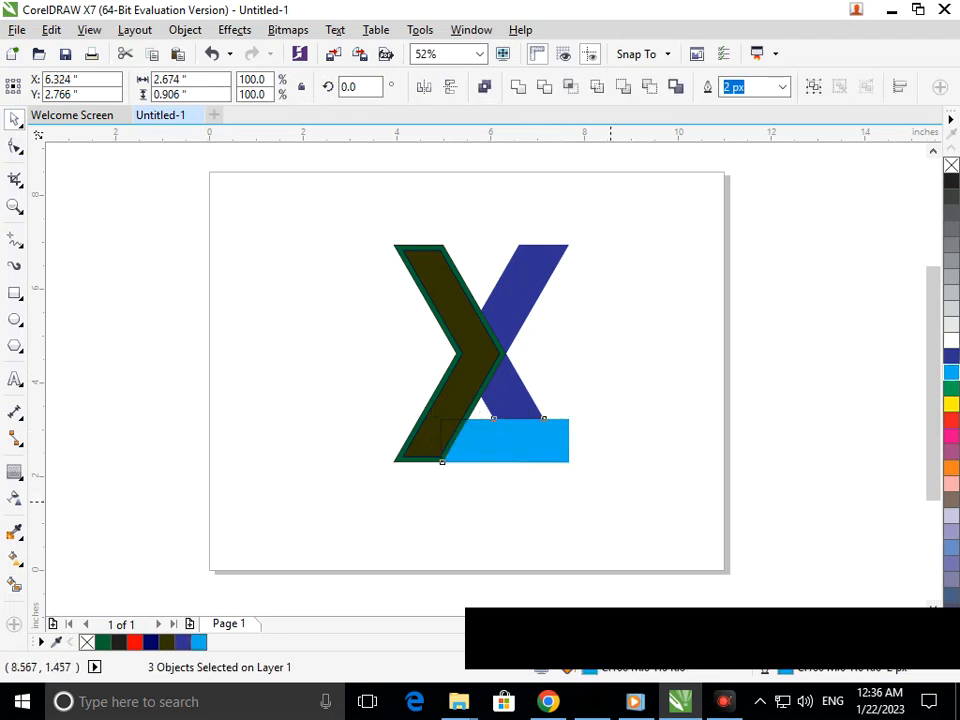
Delete the leftover rectangle and weld the light-blue middle and right-leg pieces into one trapezoid
{"action": "left_click_drag", "start_coordinate": [443, 428], "coordinate": [295, 450]}
{"action": "key", "text": "Delete"}
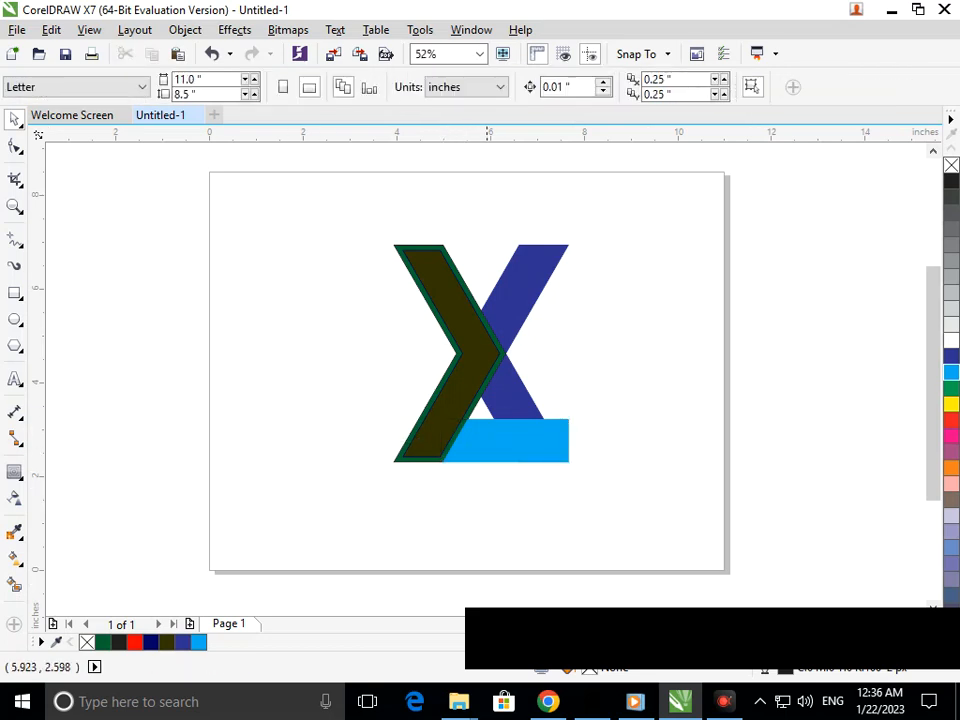
{"action": "left_click", "coordinate": [489, 450]}
{"action": "left_click_drag", "start_coordinate": [489, 450], "coordinate": [478, 447]}
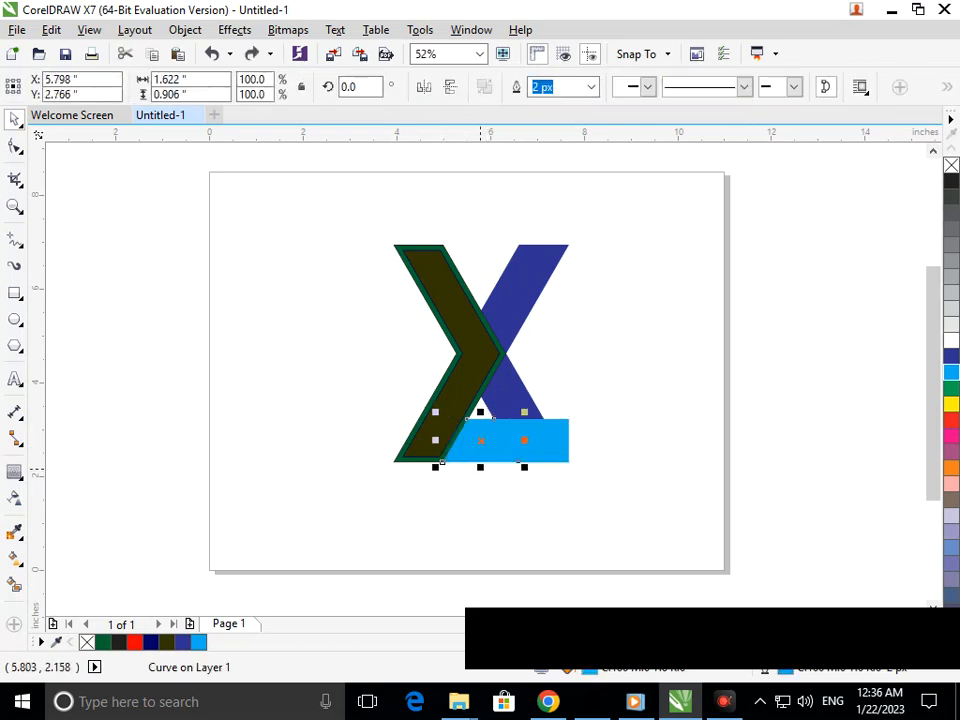
{"action": "left_click", "coordinate": [545, 450], "text": "shift"}
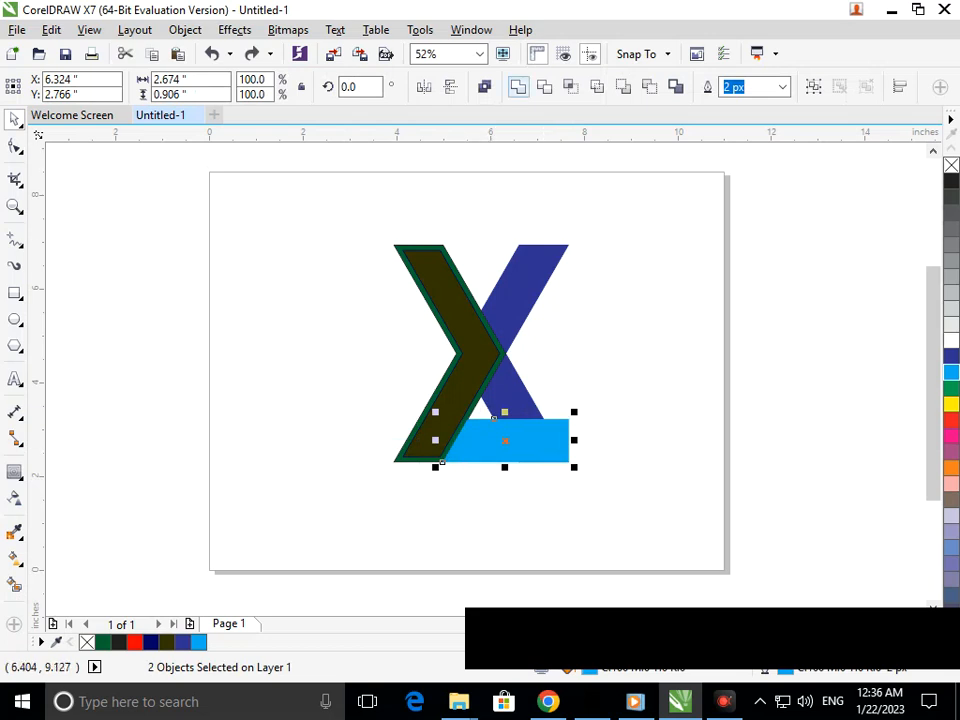
{"action": "key", "text": "ctrl+l"}
Shift the welded light-blue trapezoid about 0.21 inches right, away from the left chevron's lower leg
{"action": "left_click_drag", "start_coordinate": [505, 461], "coordinate": [514, 461]}
{"action": "key", "text": "Left"}
{"action": "key", "text": "Down"}
{"action": "key", "text": "Down"}
{"action": "key", "text": "Right"}
{"action": "key", "text": "Right"}
{"action": "key", "text": "Right"}
{"action": "key", "text": "Left"}
{"action": "key", "text": "Left"}
{"action": "left_click", "coordinate": [612, 511]}
Try moving the light-blue trapezoid aside and removing the small corner triangle, and undo these changes
{"action": "left_click_drag", "start_coordinate": [578, 462], "coordinate": [683, 449]}
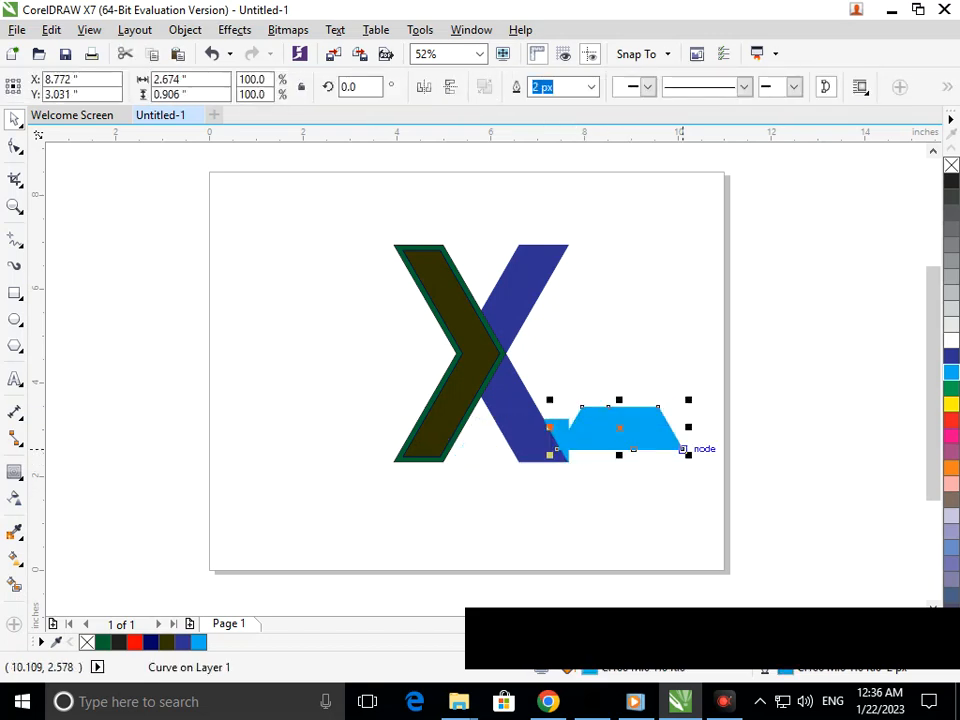
{"action": "key", "text": "ctrl+z"}
{"action": "left_click", "coordinate": [614, 509]}
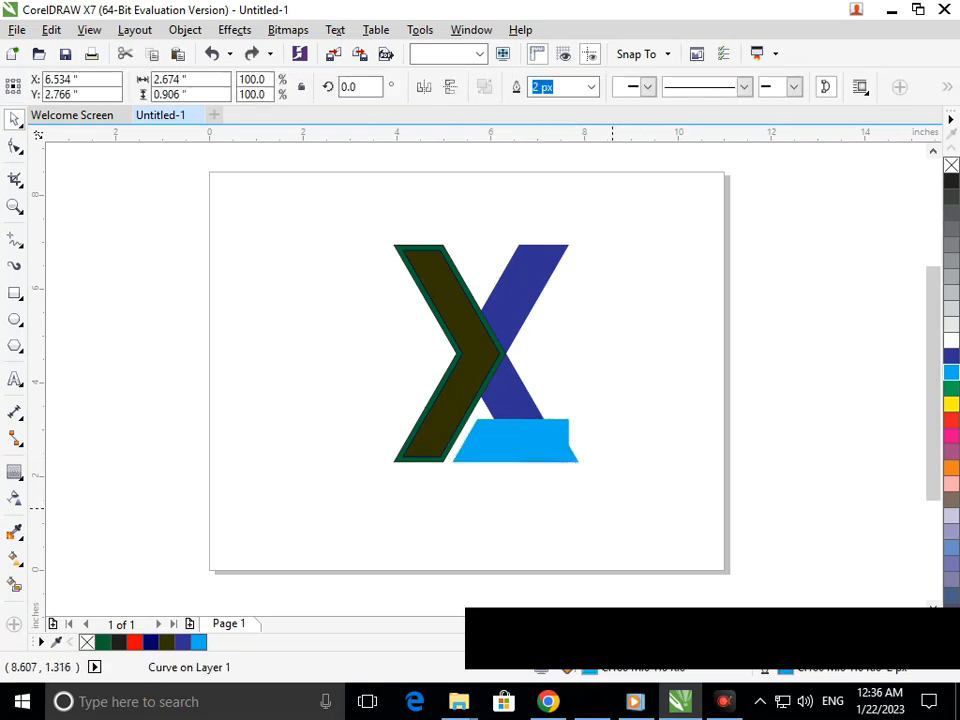
{"action": "left_click_drag", "start_coordinate": [557, 427], "coordinate": [640, 387]}
{"action": "key", "text": "ctrl+z"}
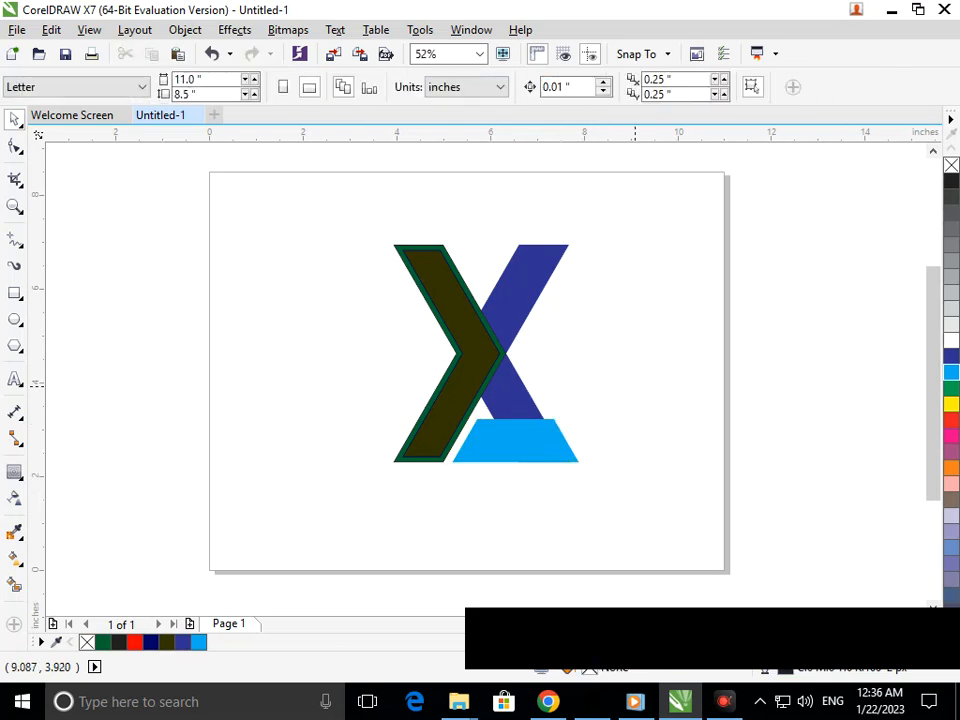
{"action": "key", "text": "ctrl+shift+z"}
{"action": "key", "text": "ctrl+z"}
{"action": "left_click", "coordinate": [592, 496]}
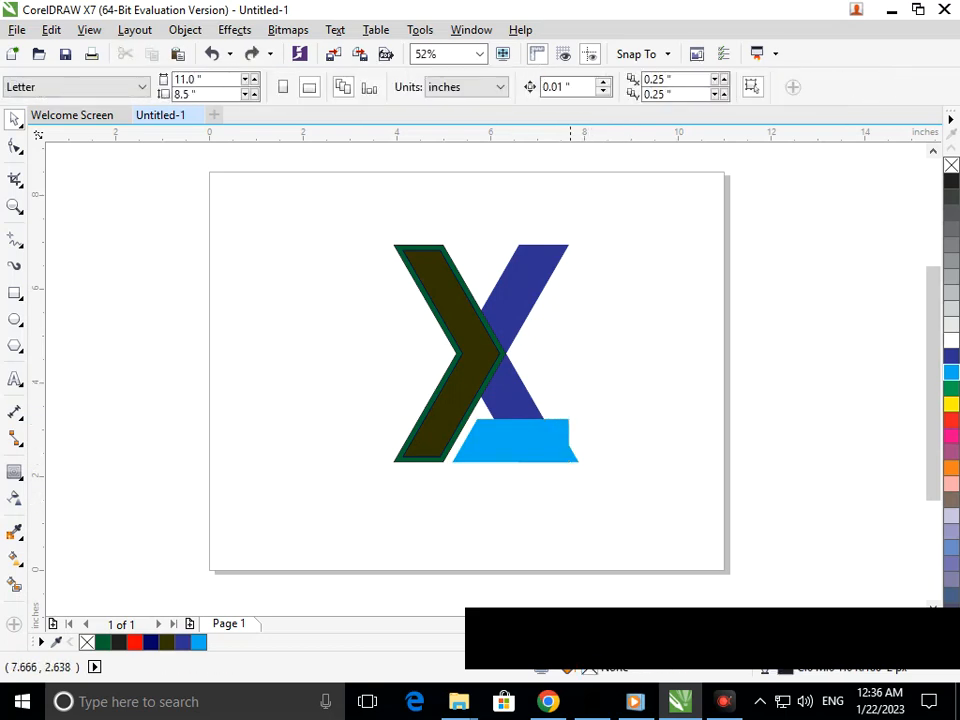
{"action": "left_click_drag", "start_coordinate": [574, 456], "coordinate": [630, 447]}
{"action": "key", "text": "ctrl+z"}
{"action": "left_click", "coordinate": [566, 479]}
Move the trapezoid's lower right corner node inward to meet the corner triangle's vertical outer edge
{"action": "scroll", "coordinate": [526, 415], "scroll_direction": "up", "scroll_amount": 4}
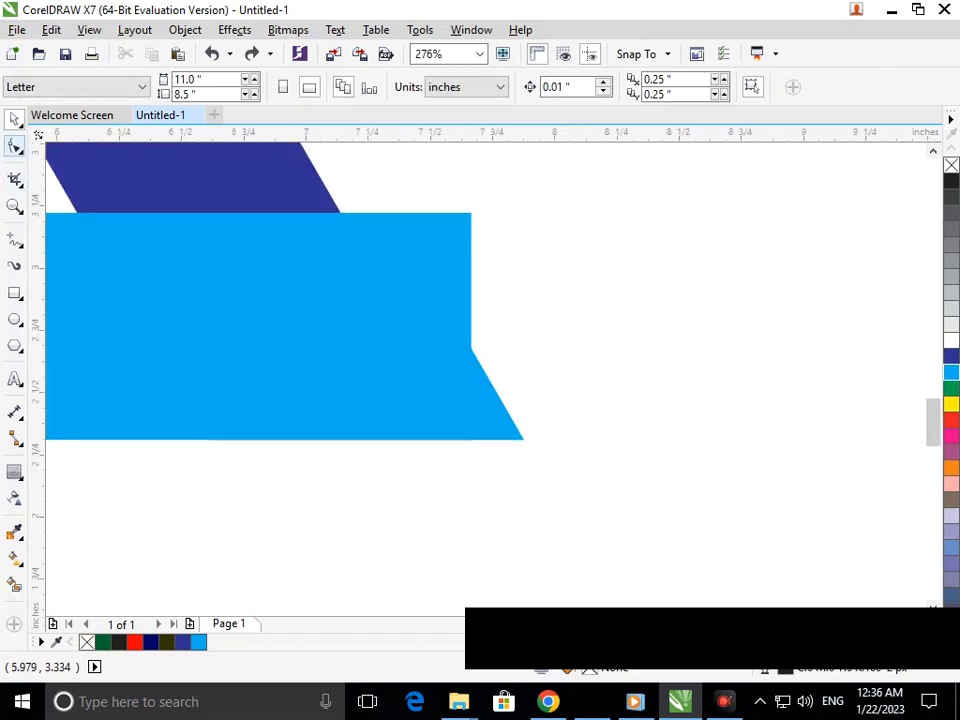
{"action": "left_click", "coordinate": [496, 408]}
{"action": "left_click_drag", "start_coordinate": [506, 459], "coordinate": [469, 450]}
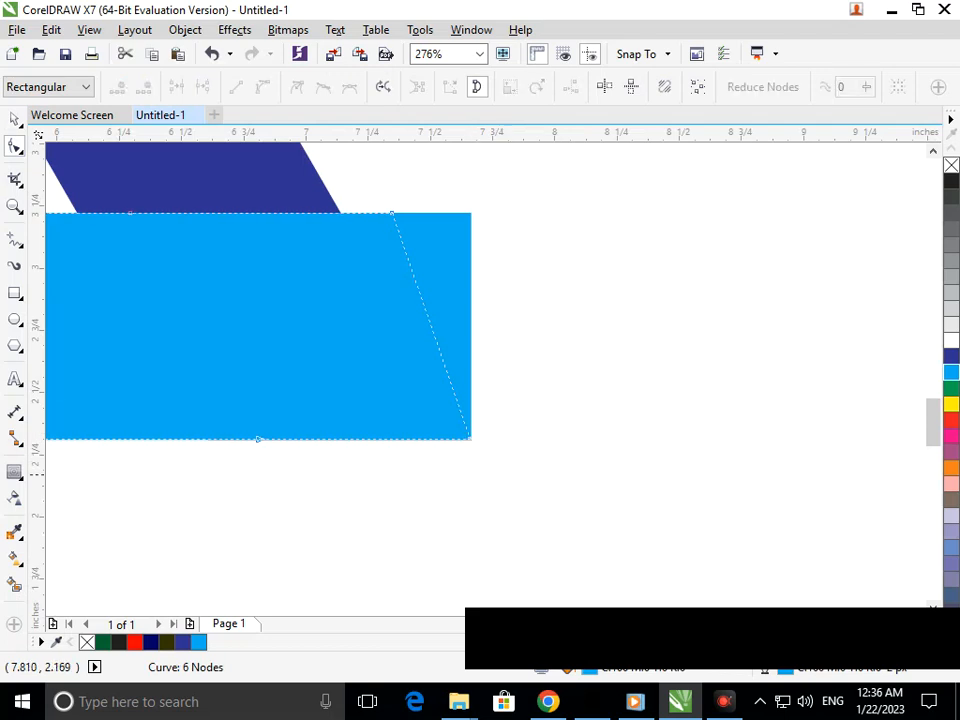
{"action": "scroll", "coordinate": [469, 437], "scroll_direction": "down", "scroll_amount": 4}
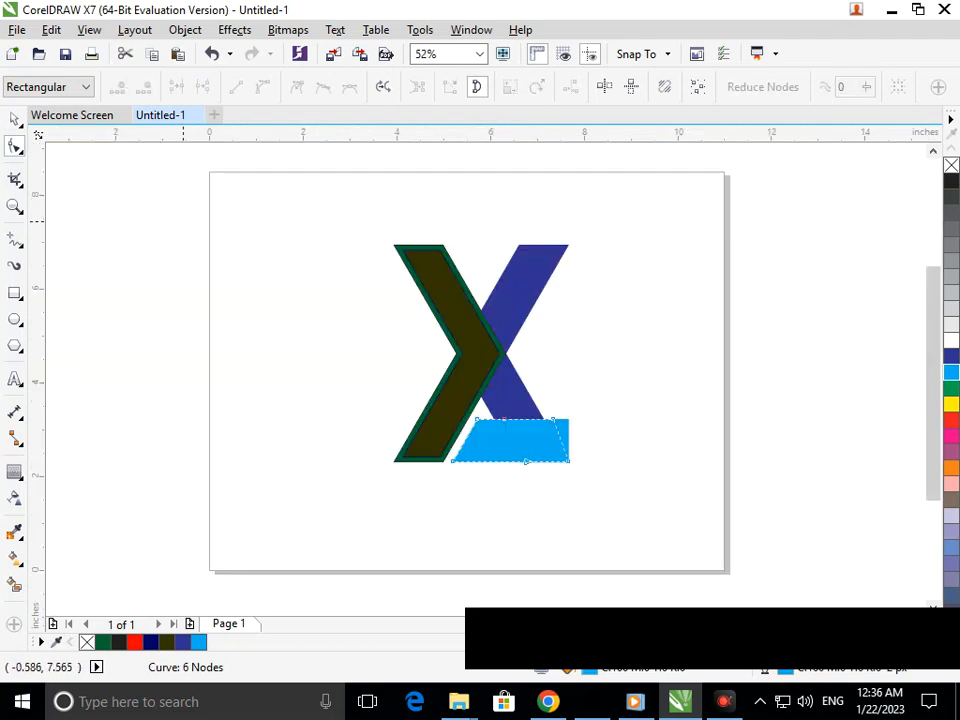
Place a horizontally mirrored copy of the light-blue trapezoid above the X, centred at about X 5.21, Y 7.71 inches
{"action": "left_click", "coordinate": [14, 119]}
{"action": "key", "text": "Escape"}
{"action": "left_click_drag", "start_coordinate": [534, 451], "coordinate": [477, 219]}
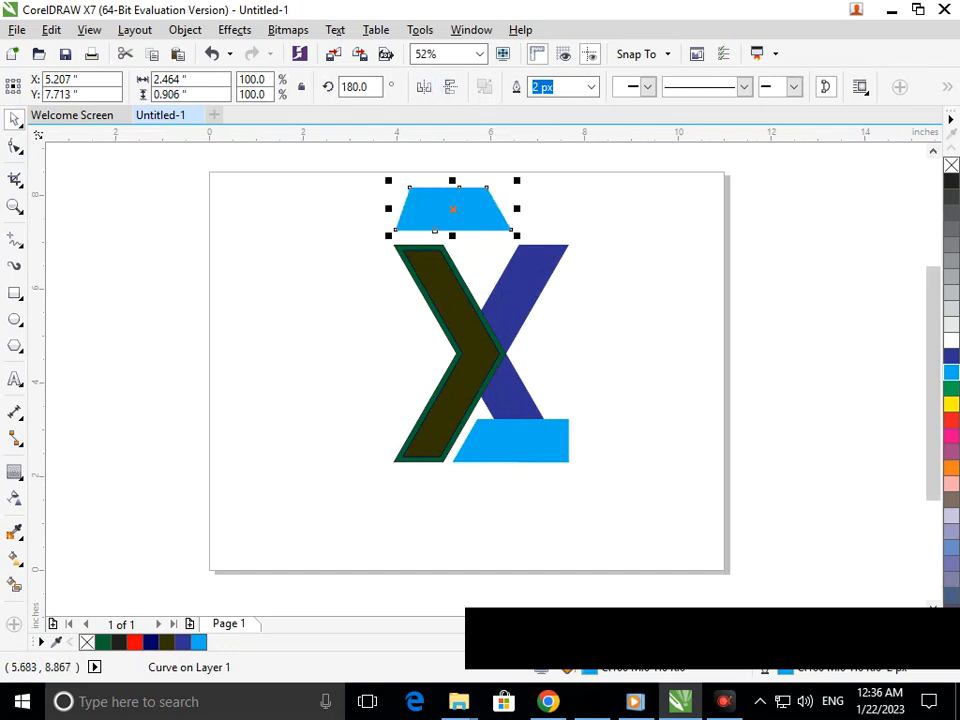
Reshape the upper light-blue copy by moving its top left node outward, making its left edge nearly vertical
{"action": "key", "text": "F10"}
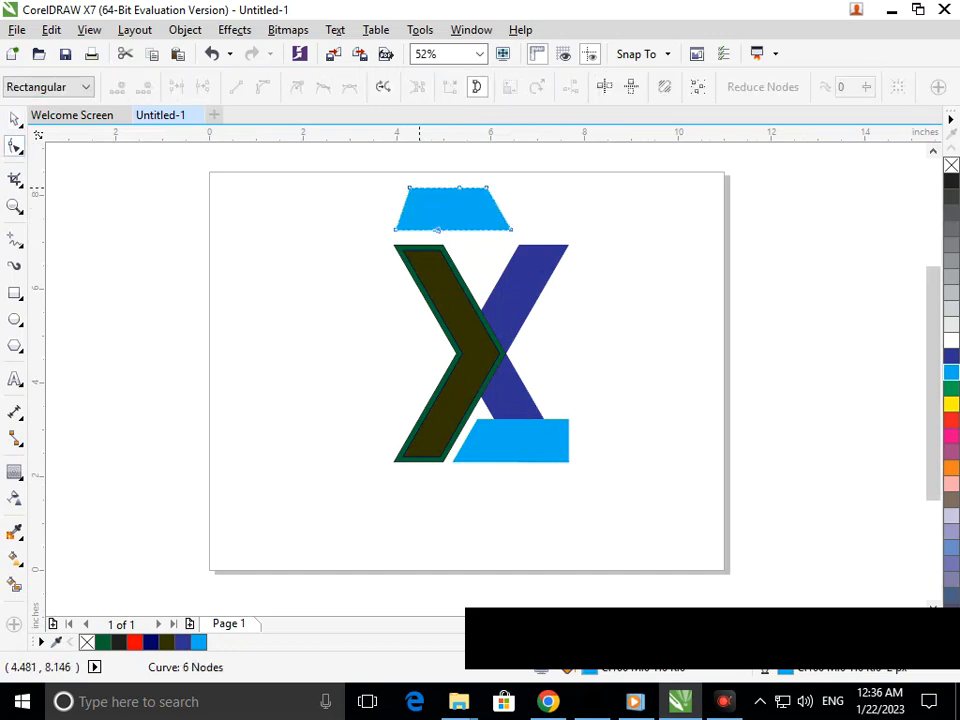
{"action": "left_click_drag", "start_coordinate": [411, 185], "coordinate": [396, 184]}
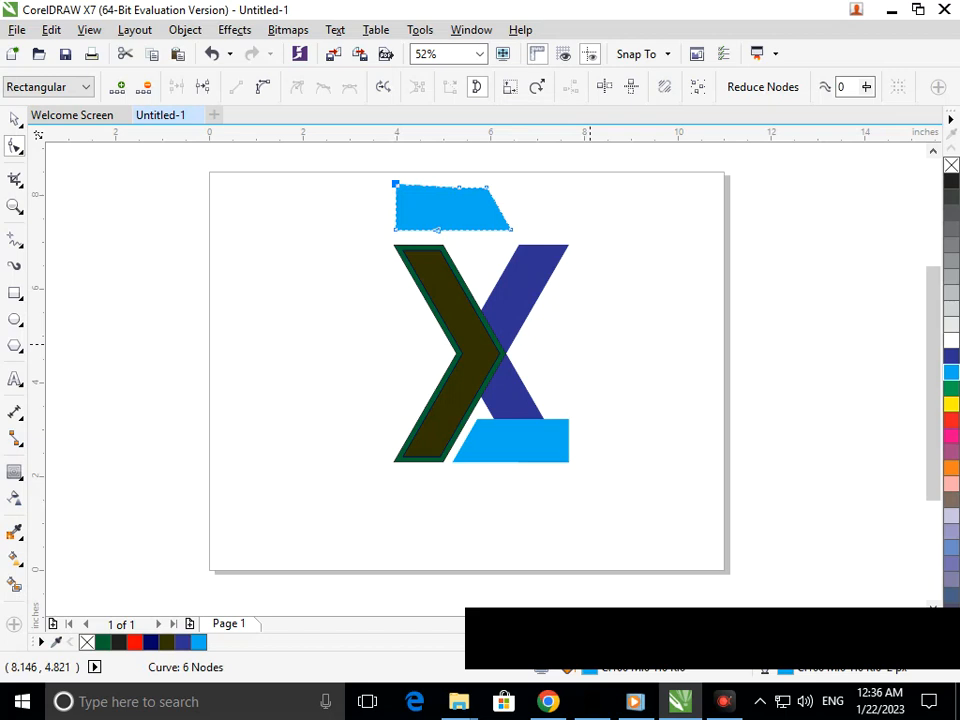
{"action": "key", "text": "F2"}
{"action": "left_click_drag", "start_coordinate": [330, 154], "coordinate": [581, 274]}
{"action": "mouse_move", "coordinate": [283, 276]}
{"action": "left_mouse_down"}
{"action": "mouse_move", "coordinate": [283, 295]}
{"action": "mouse_move", "coordinate": [290, 276]}
{"action": "mouse_move", "coordinate": [283, 292]}
{"action": "mouse_move", "coordinate": [293, 289]}
{"action": "mouse_move", "coordinate": [283, 286]}
{"action": "left_mouse_up"}
{"action": "right_click", "coordinate": [496, 422]}
{"action": "left_click", "coordinate": [283, 301]}
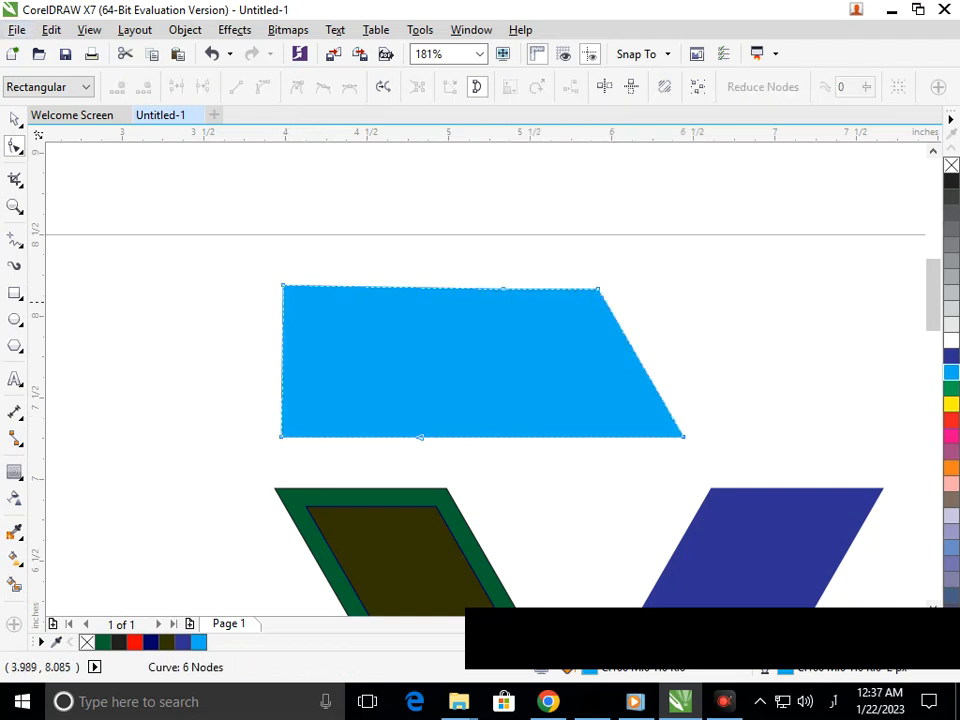
{"action": "left_click", "coordinate": [14, 119]}
{"action": "left_click_drag", "start_coordinate": [270, 285], "coordinate": [367, 335]}
{"action": "key", "text": "F3"}
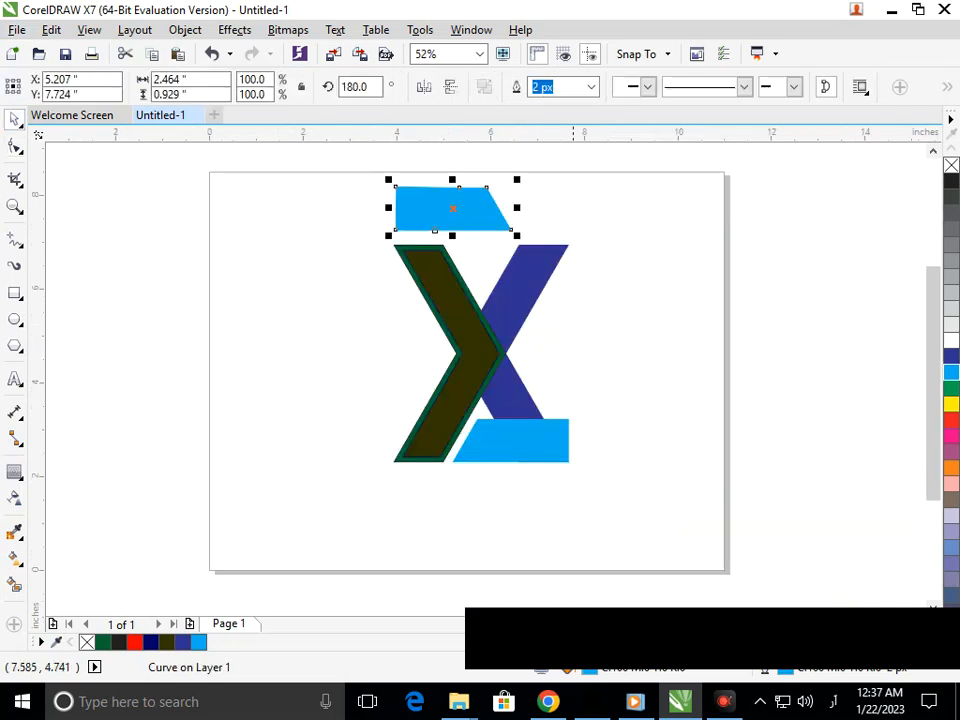
{"action": "left_click", "coordinate": [603, 322]}
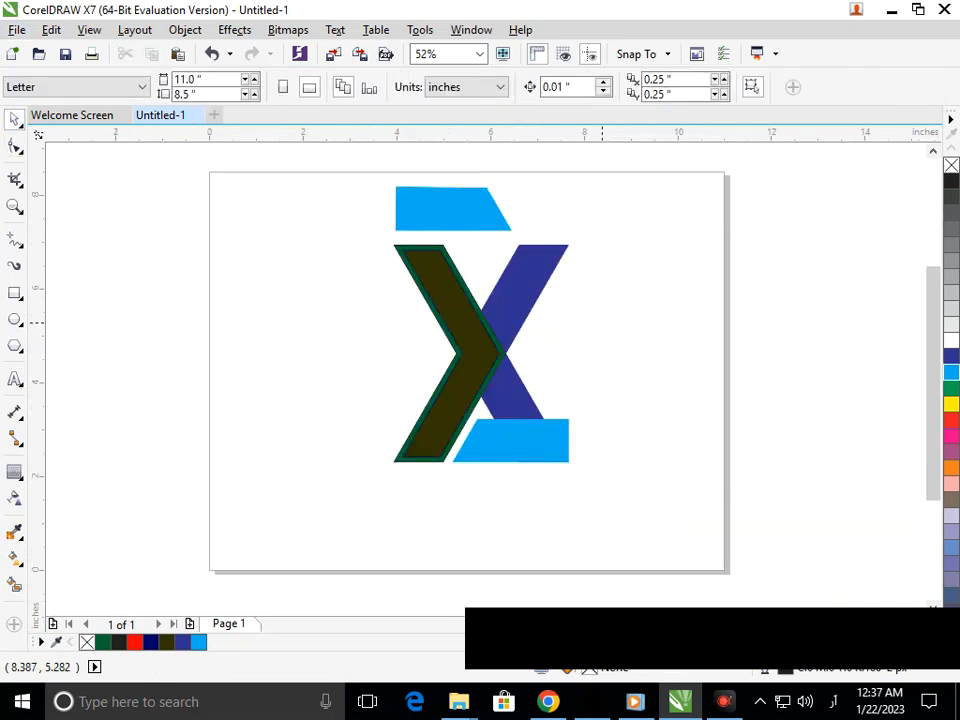
Extend the blue chevron's upper arm by moving its two end nodes up along the slant, level with the light-blue copy's top
{"action": "left_click_drag", "start_coordinate": [520, 301], "coordinate": [529, 286]}
{"action": "key", "text": "ctrl+z"}
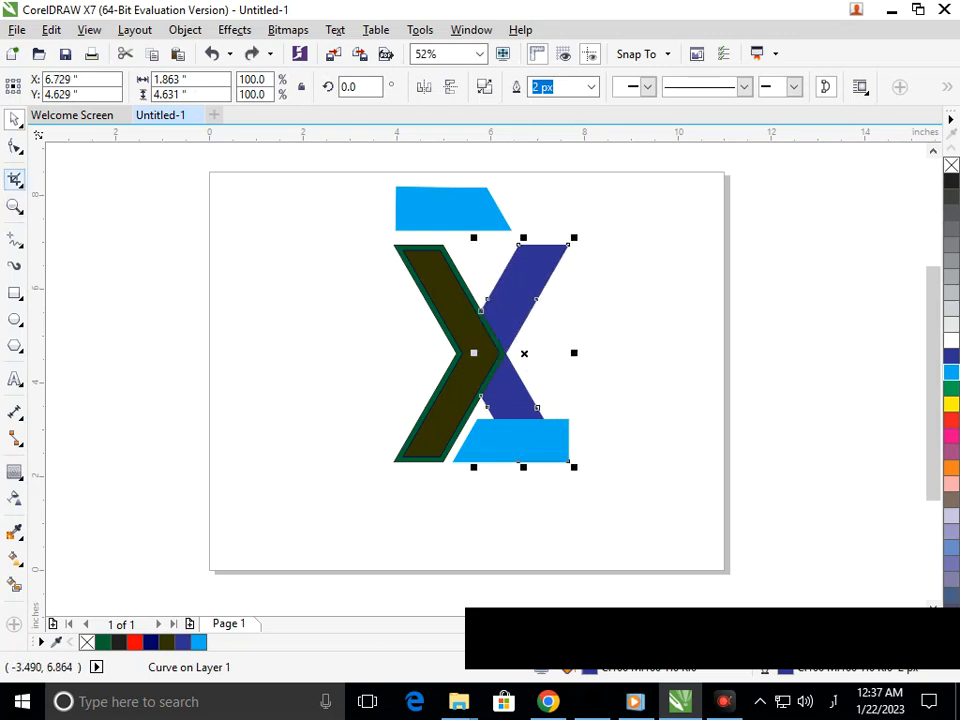
{"action": "key", "text": "F10"}
{"action": "left_click_drag", "start_coordinate": [565, 240], "coordinate": [554, 195]}
{"action": "key", "text": "ctrl+z"}
{"action": "left_click_drag", "start_coordinate": [602, 221], "coordinate": [550, 187]}
{"action": "left_click", "coordinate": [600, 352]}
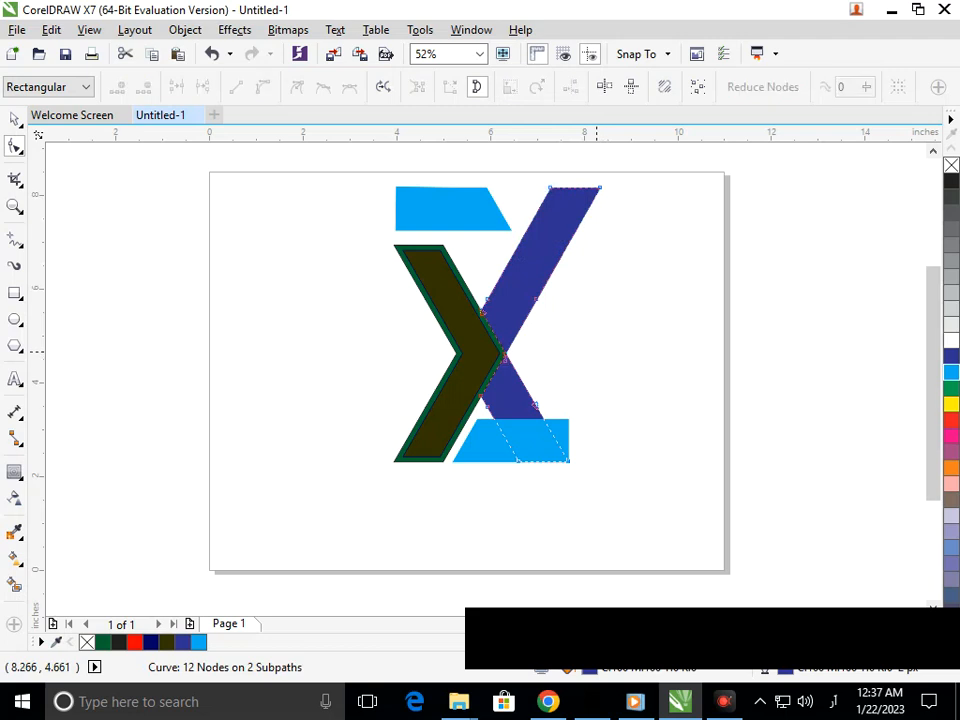
{"action": "left_click", "coordinate": [19, 123]}
{"action": "left_click", "coordinate": [535, 500]}
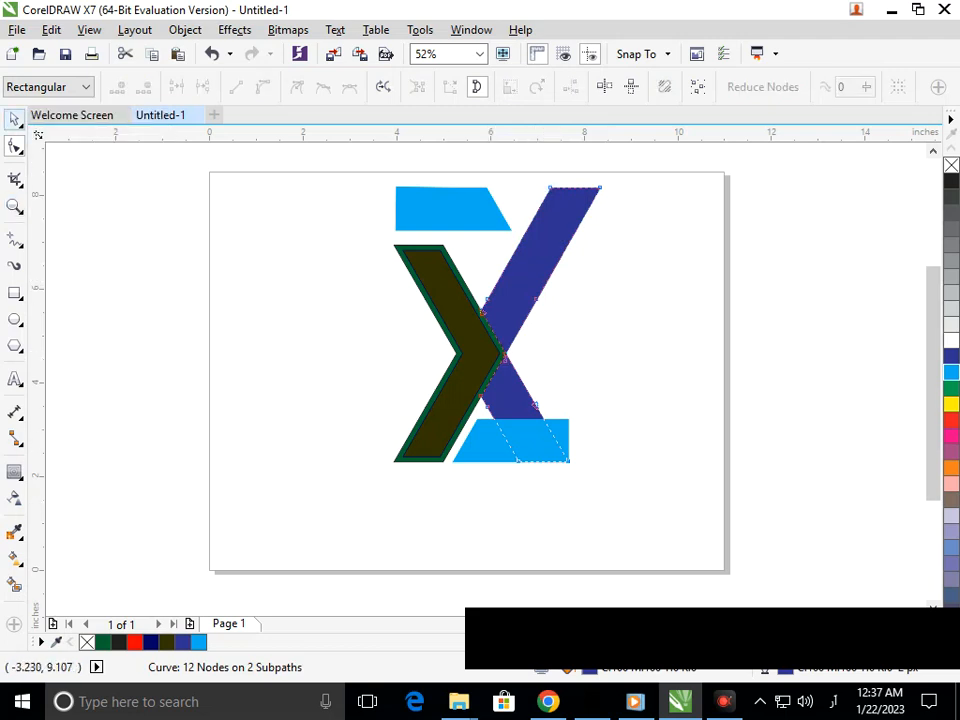
{"action": "left_click", "coordinate": [15, 118]}
{"action": "left_click", "coordinate": [540, 517]}
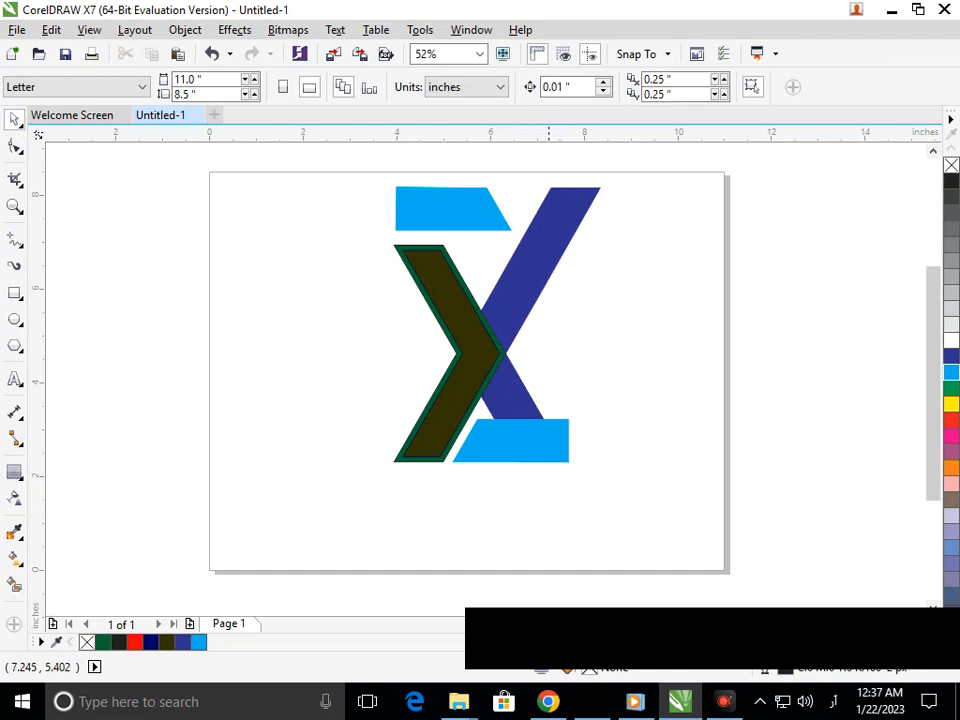
Shorten the blue chevron's extended upper arm slightly by moving its two end nodes back down along the slant
{"action": "left_click", "coordinate": [15, 146]}
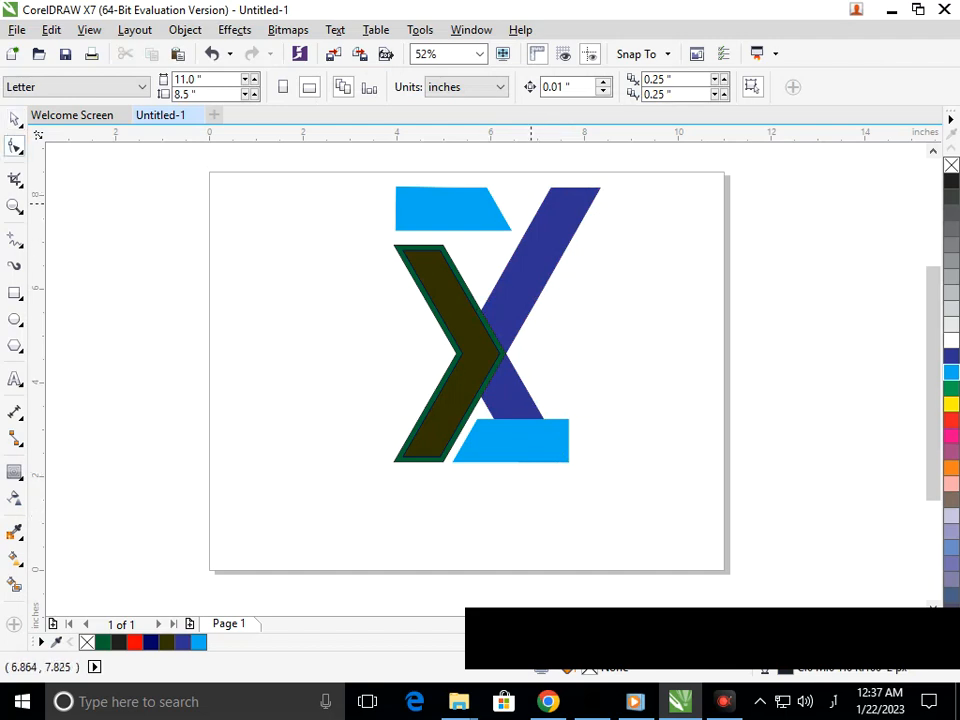
{"action": "left_click", "coordinate": [577, 210]}
{"action": "left_click_drag", "start_coordinate": [540, 182], "coordinate": [602, 195]}
{"action": "left_click", "coordinate": [608, 282]}
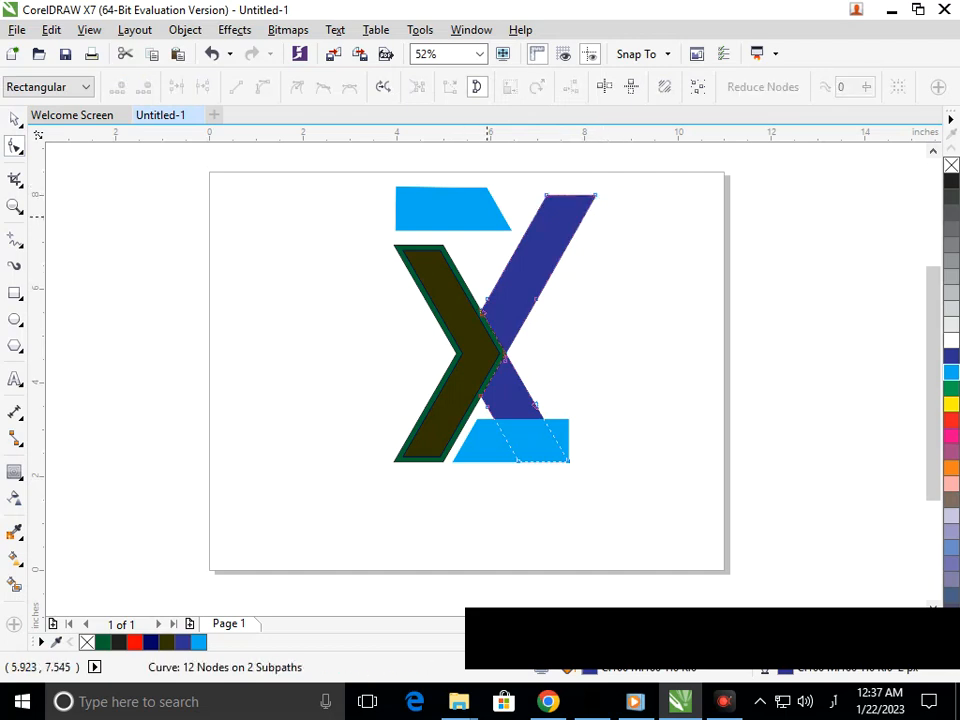
Try stretching the upper light-blue shape's top right node toward the blue arm, and undo it
{"action": "left_click", "coordinate": [514, 228]}
{"action": "left_click_drag", "start_coordinate": [486, 186], "coordinate": [527, 190]}
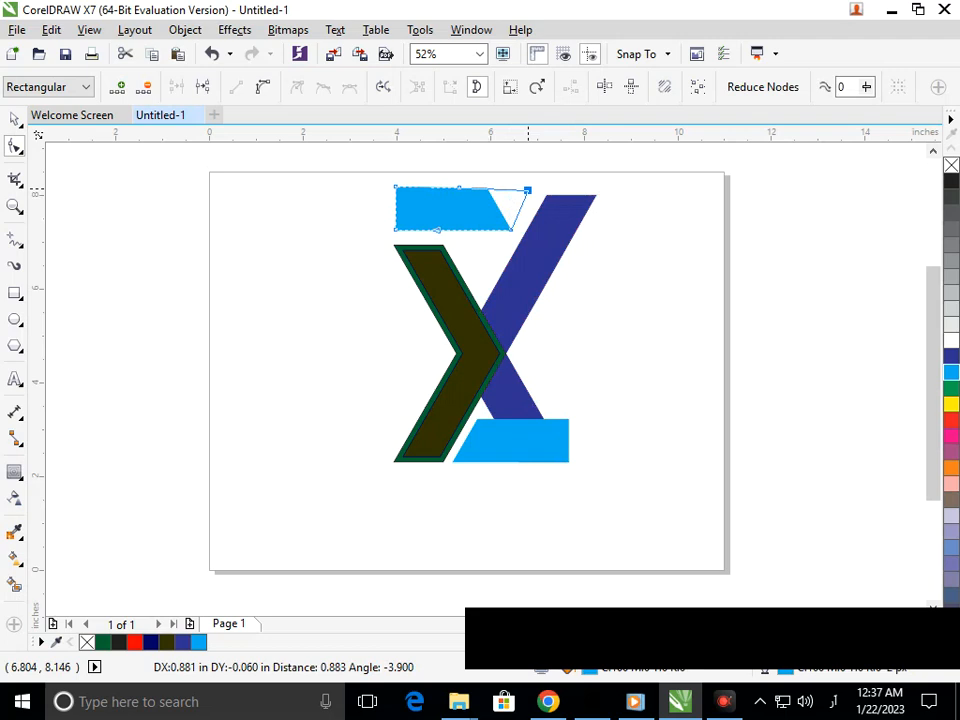
{"action": "left_click_drag", "start_coordinate": [527, 190], "coordinate": [527, 190]}
{"action": "key", "text": "ctrl+z"}
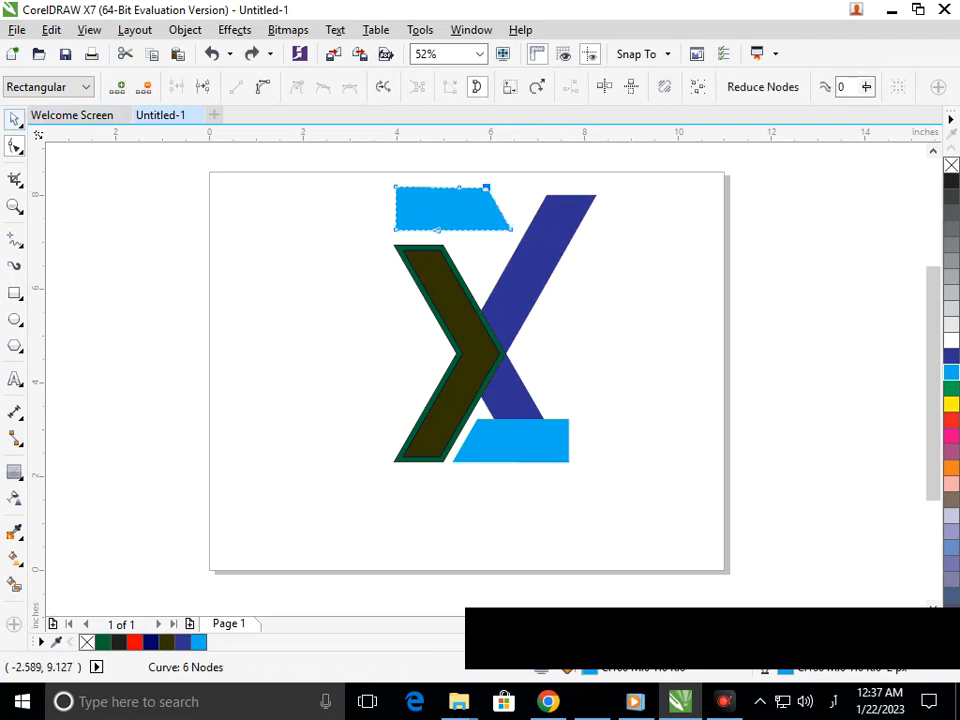
Weld the lower light-blue bar and the small piece overlapping it into one shape
{"action": "left_click", "coordinate": [14, 119]}
{"action": "left_click", "coordinate": [209, 374]}
{"action": "left_click_drag", "start_coordinate": [525, 448], "coordinate": [473, 529]}
{"action": "key", "text": "ctrl+z"}
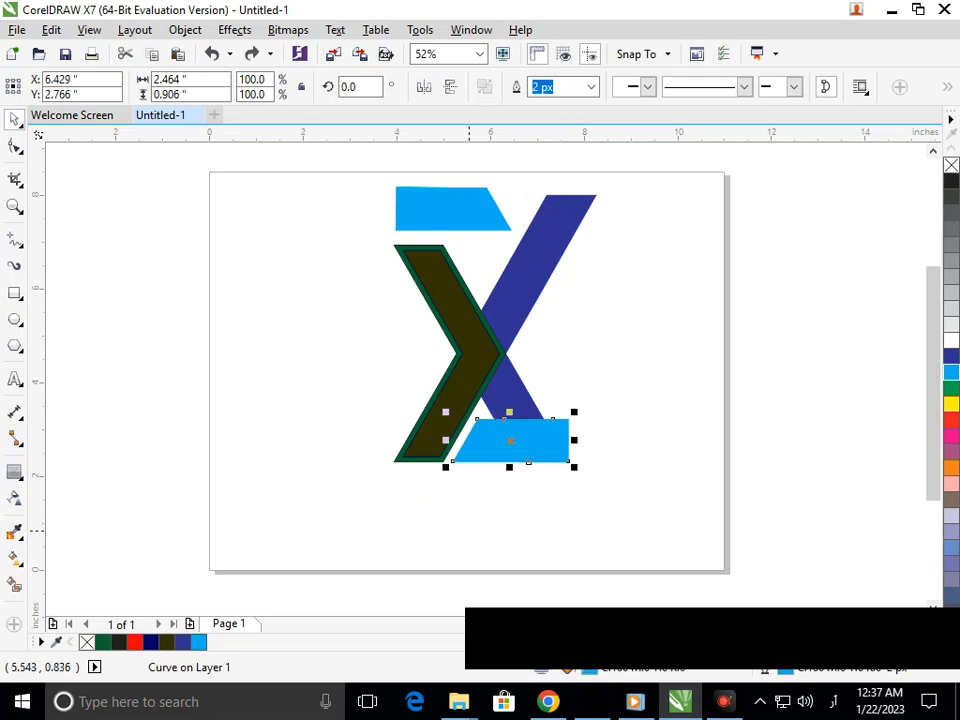
{"action": "left_click", "coordinate": [565, 423], "text": "shift"}
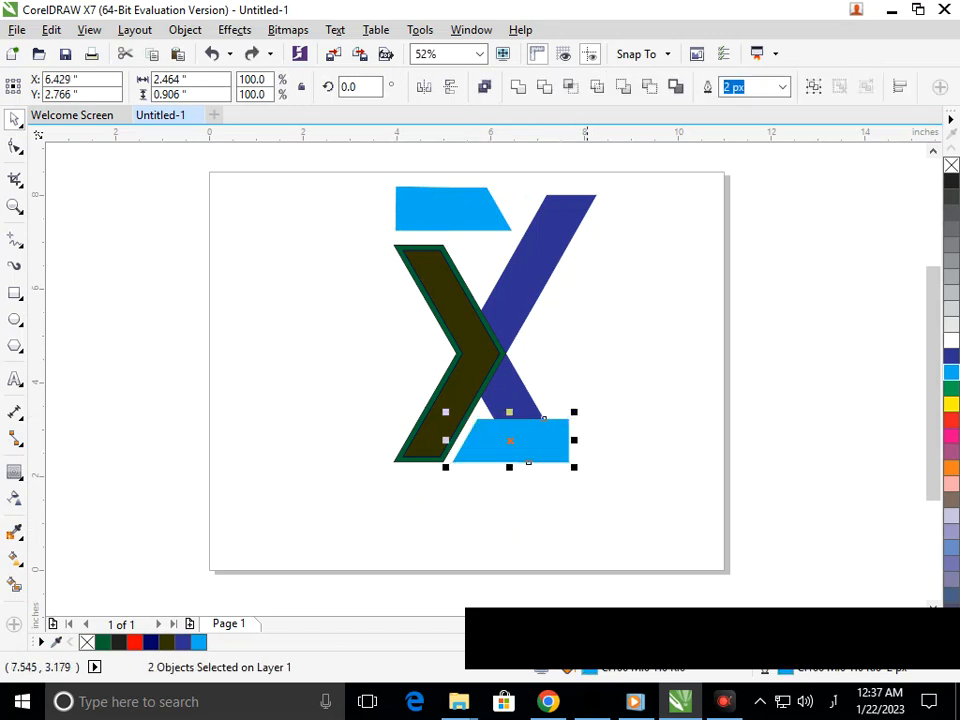
{"action": "left_click", "coordinate": [518, 87]}
Replace the upper light-blue shape with a copy of the welded lower bar, mirrored horizontally and vertically
{"action": "left_click", "coordinate": [467, 228]}
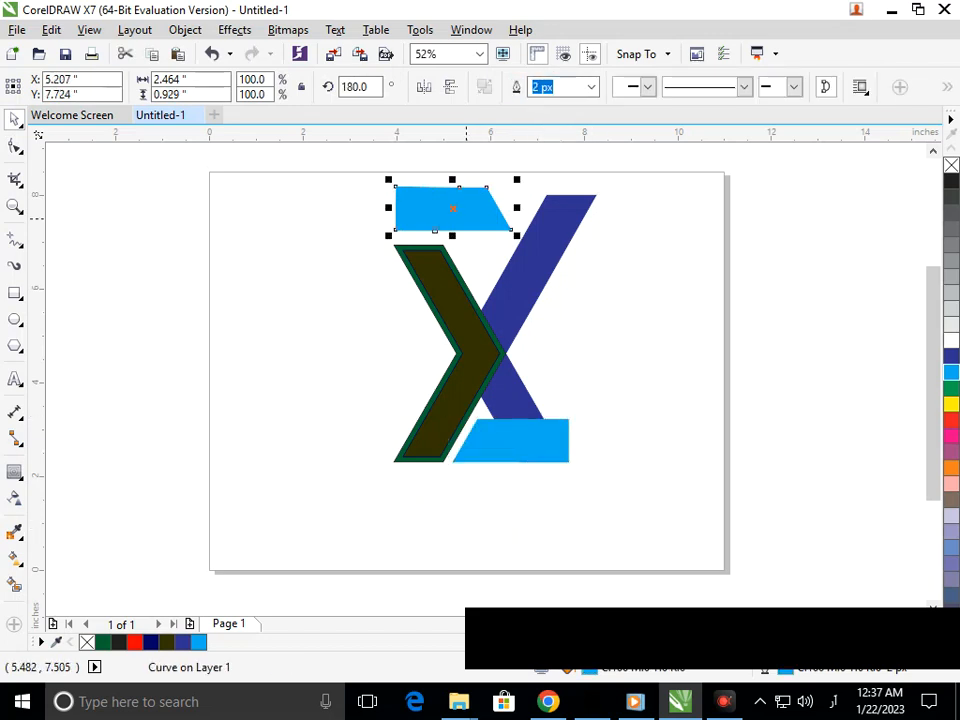
{"action": "key", "text": "Delete"}
{"action": "left_click_drag", "start_coordinate": [521, 443], "coordinate": [476, 203]}
{"action": "right_click", "coordinate": [454, 212]}
{"action": "left_click", "coordinate": [424, 87]}
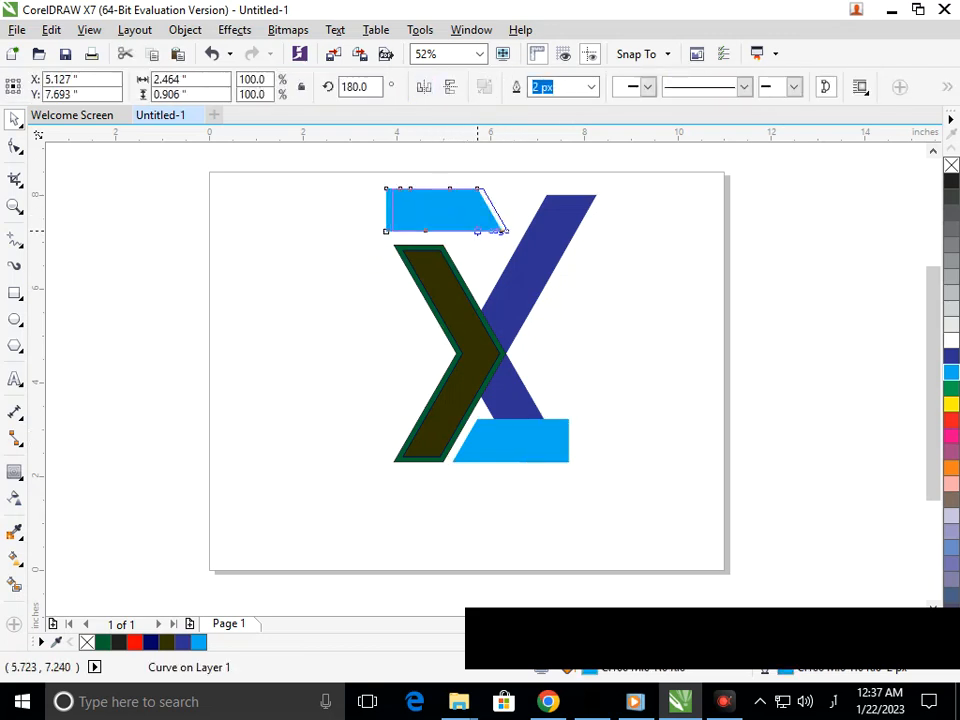
{"action": "left_click", "coordinate": [450, 87]}
Stretch the upper light-blue bar to about 2.95 in wide toward the blue arm, and the lower one to about 2.79 in
{"action": "left_click_drag", "start_coordinate": [465, 218], "coordinate": [538, 208]}
{"action": "left_click", "coordinate": [613, 338]}
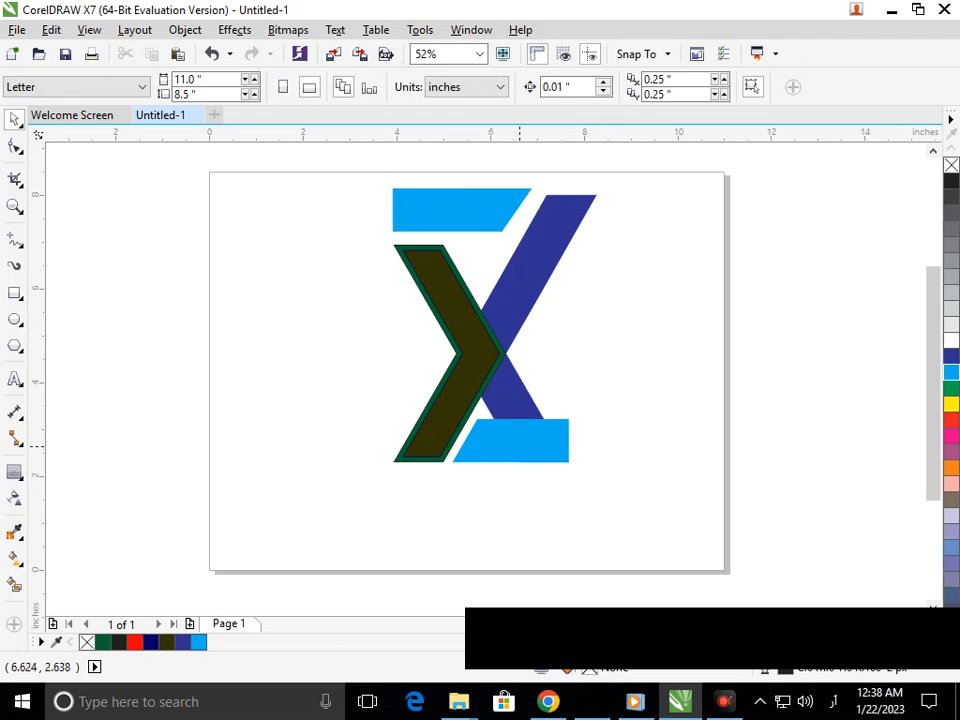
{"action": "left_click", "coordinate": [520, 461]}
{"action": "left_click_drag", "start_coordinate": [574, 440], "coordinate": [586, 455]}
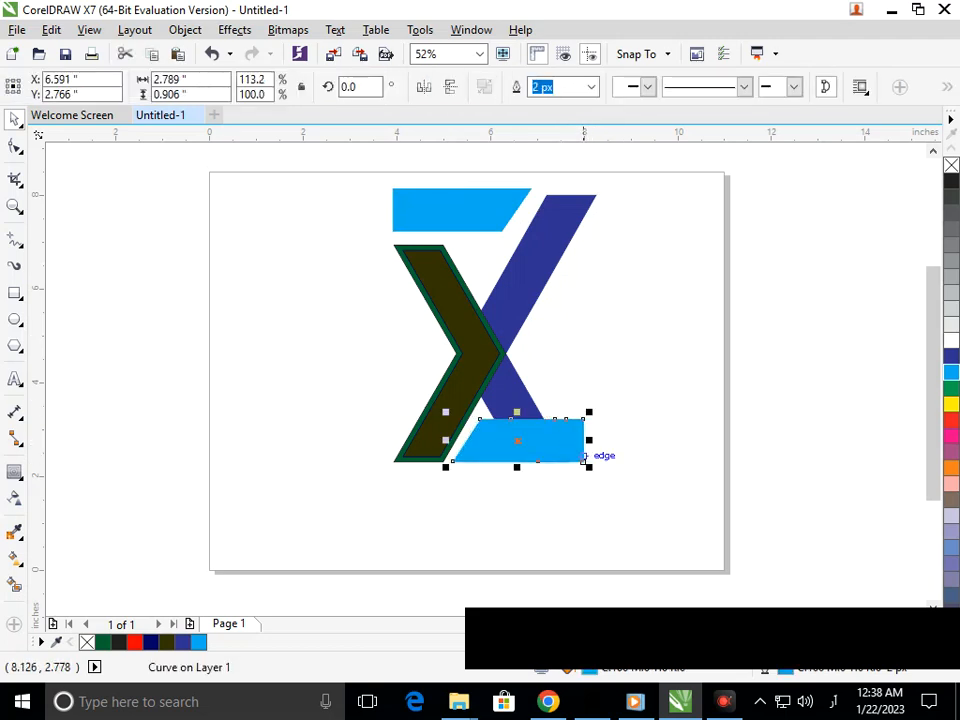
{"action": "left_click", "coordinate": [565, 505]}
Recolour the lower and upper light-blue bars red
{"action": "left_click", "coordinate": [563, 441]}
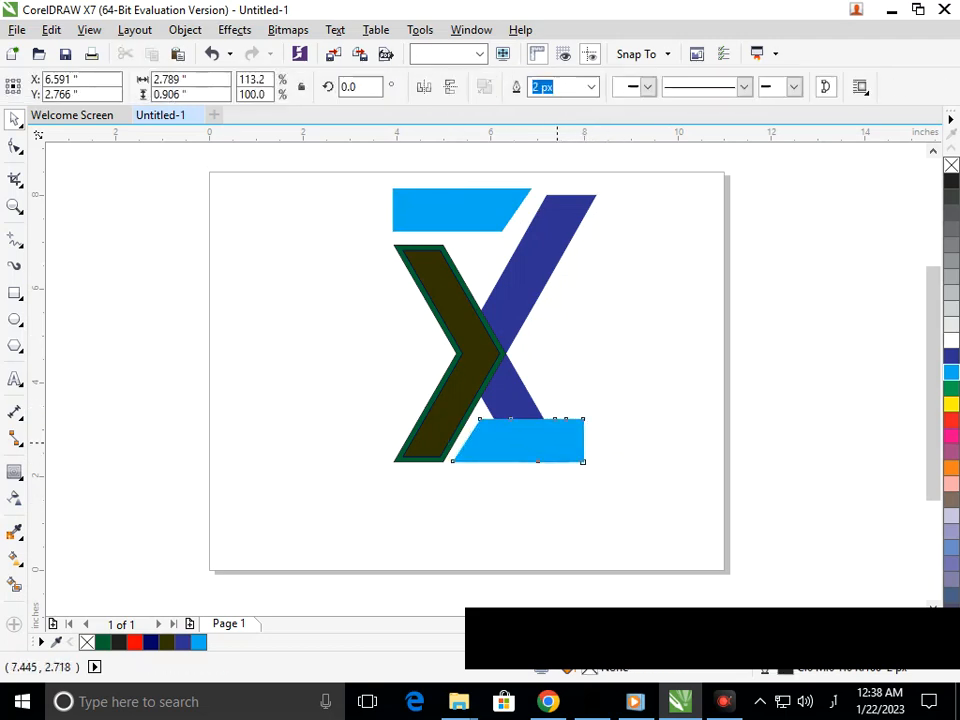
{"action": "left_click", "coordinate": [951, 420]}
{"action": "left_click", "coordinate": [651, 493]}
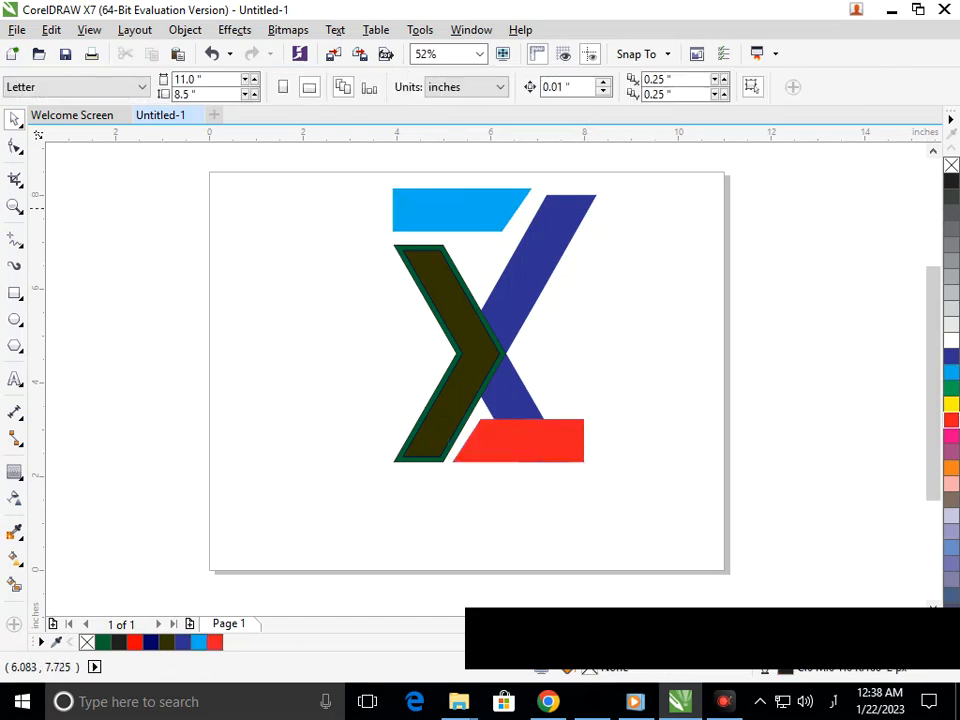
{"action": "left_click", "coordinate": [487, 207]}
{"action": "right_click", "coordinate": [487, 207]}
{"action": "key", "text": "Escape"}
{"action": "left_click", "coordinate": [951, 420]}
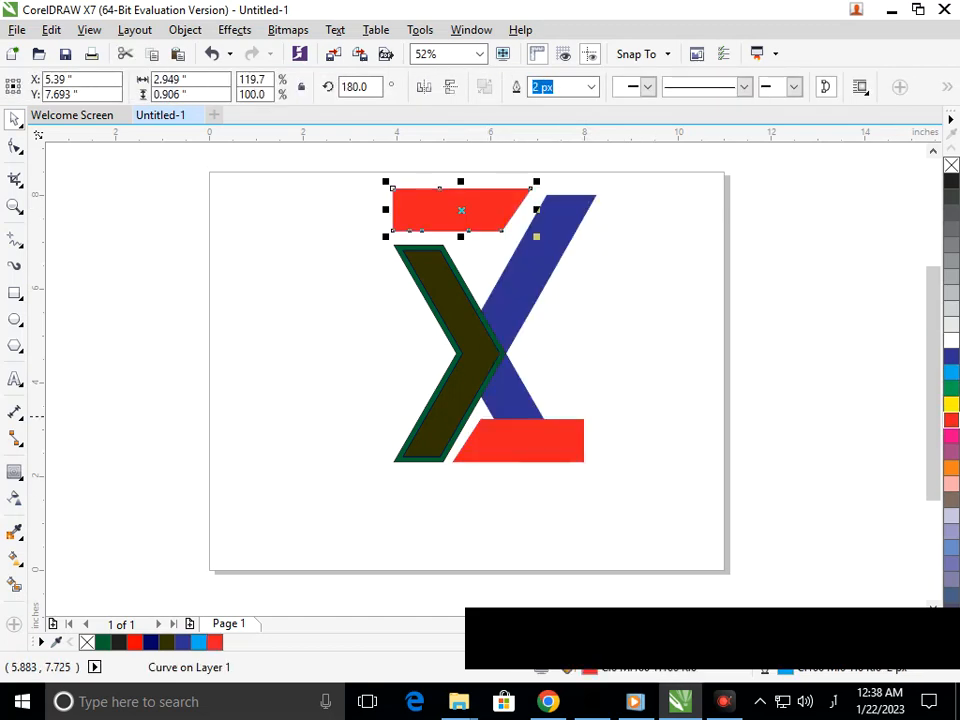
{"action": "left_click", "coordinate": [568, 410]}
Delete the larger green chevron behind the dark olive chevron
{"action": "left_click", "coordinate": [408, 457]}
{"action": "left_click_drag", "start_coordinate": [408, 457], "coordinate": [367, 466]}
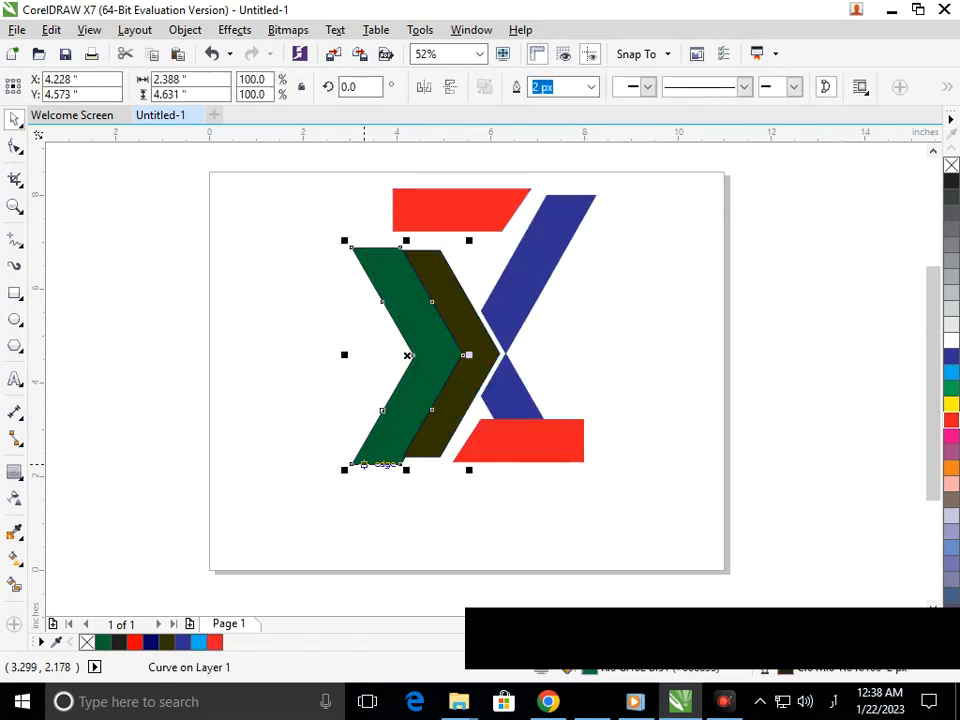
{"action": "key", "text": "ctrl+z"}
{"action": "key", "text": "Delete"}
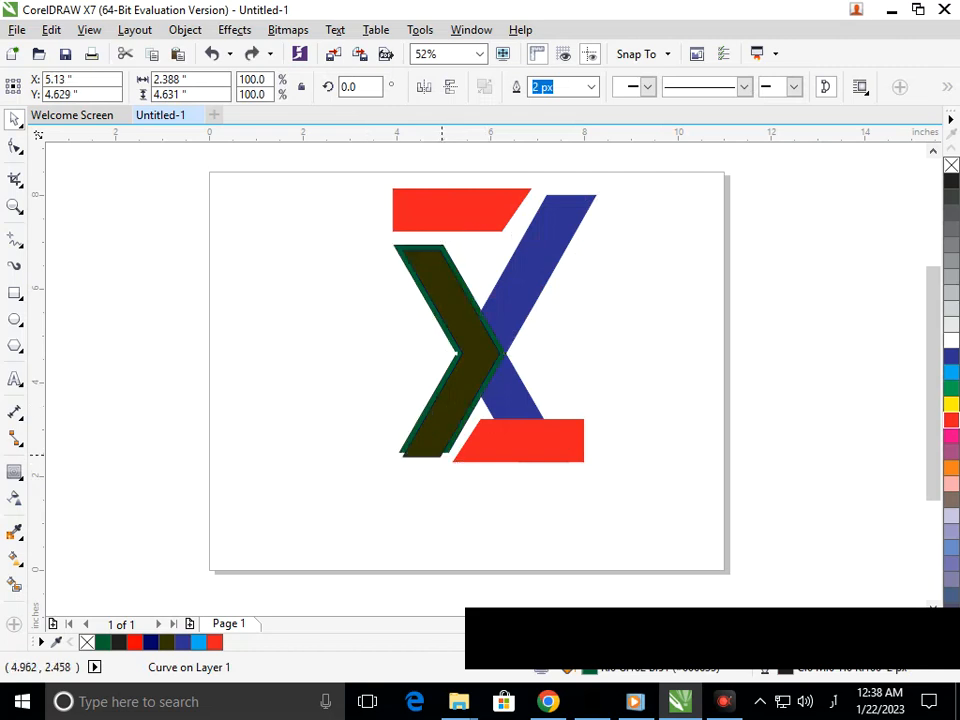
Widen the upper red bar to about 3.12 in and move its lower right node outward, making the slanted edge parallel to the blue arm
{"action": "scroll", "coordinate": [468, 219], "scroll_direction": "down", "scroll_amount": 2}
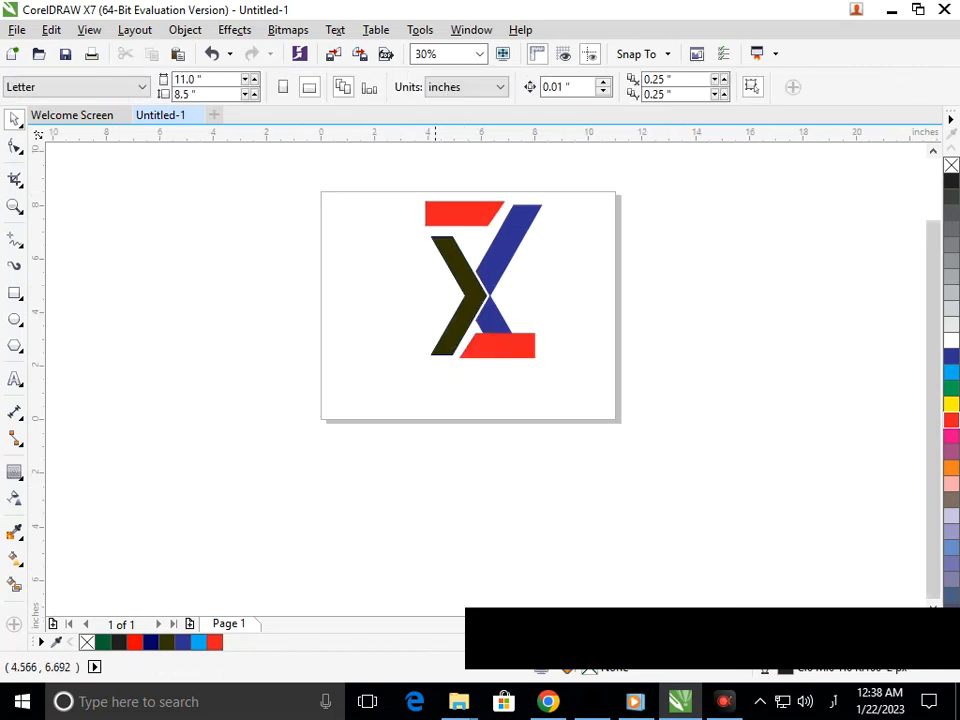
{"action": "scroll", "coordinate": [487, 190], "scroll_direction": "up", "scroll_amount": 2}
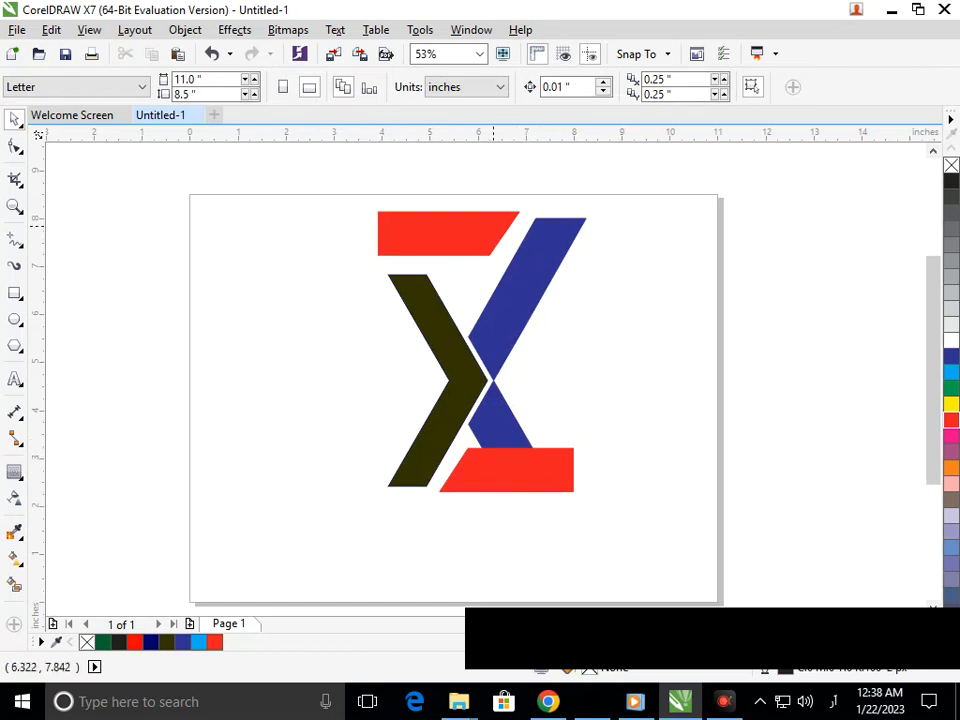
{"action": "left_click", "coordinate": [493, 225]}
{"action": "left_click_drag", "start_coordinate": [526, 232], "coordinate": [539, 225]}
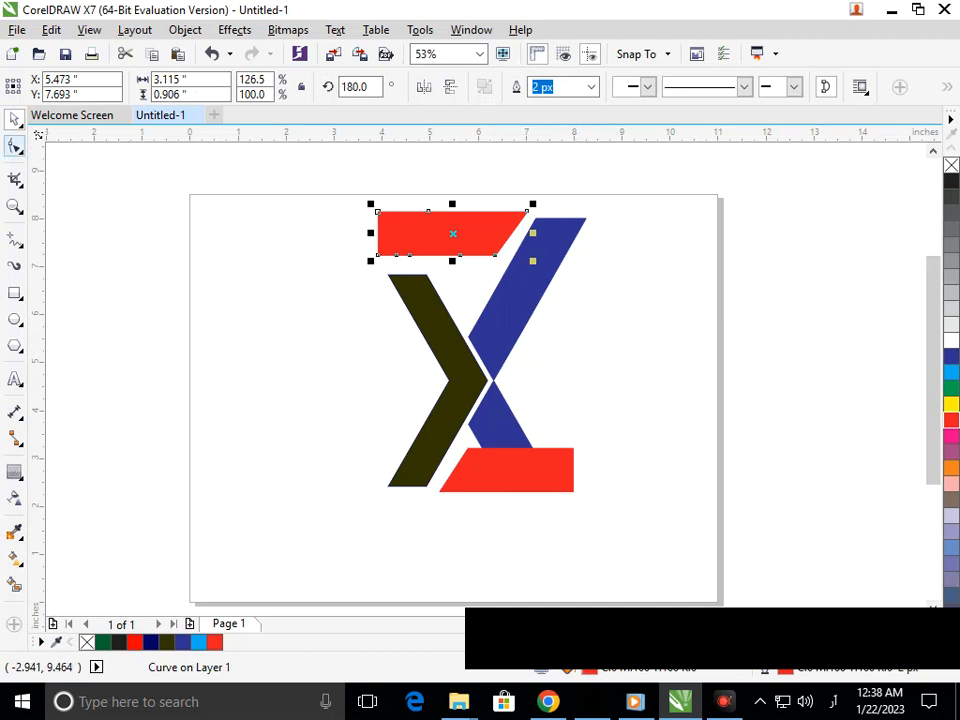
{"action": "left_click", "coordinate": [14, 146]}
{"action": "left_click_drag", "start_coordinate": [426, 208], "coordinate": [632, 297]}
{"action": "left_click_drag", "start_coordinate": [341, 384], "coordinate": [361, 385]}
{"action": "key", "text": "F3"}
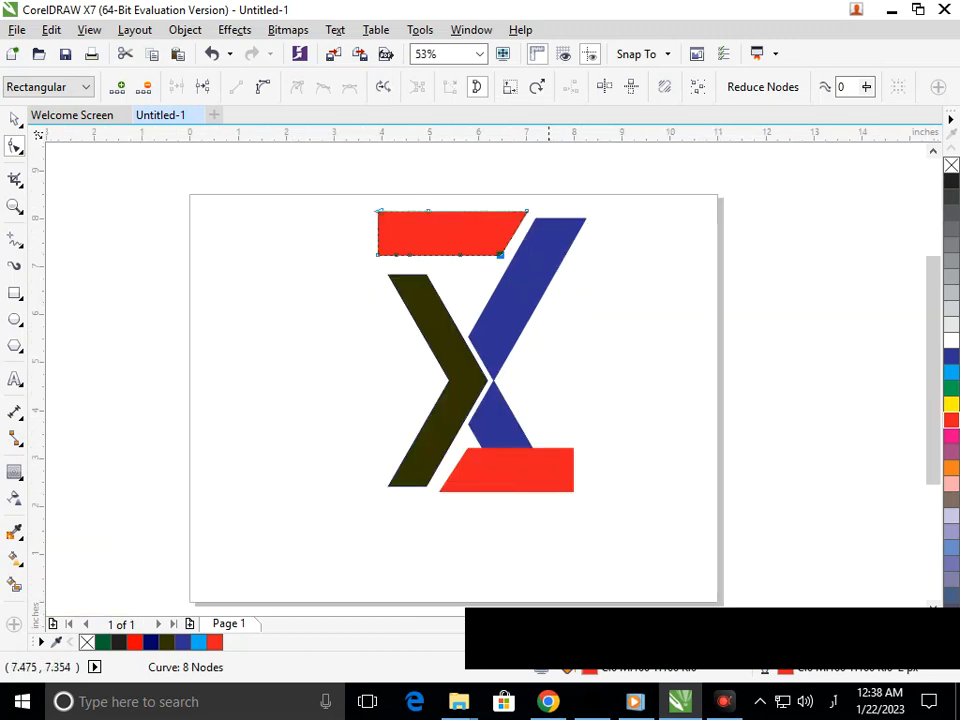
Extend the blue chevron's upper arm along its slant by moving its two end nodes level with the upper red bar's top edge
{"action": "key", "text": "F2"}
{"action": "left_click_drag", "start_coordinate": [495, 160], "coordinate": [672, 315]}
{"action": "left_click", "coordinate": [372, 327]}
{"action": "left_click_drag", "start_coordinate": [336, 305], "coordinate": [505, 298]}
{"action": "left_click_drag", "start_coordinate": [393, 364], "coordinate": [428, 388]}
{"action": "key", "text": "F3"}
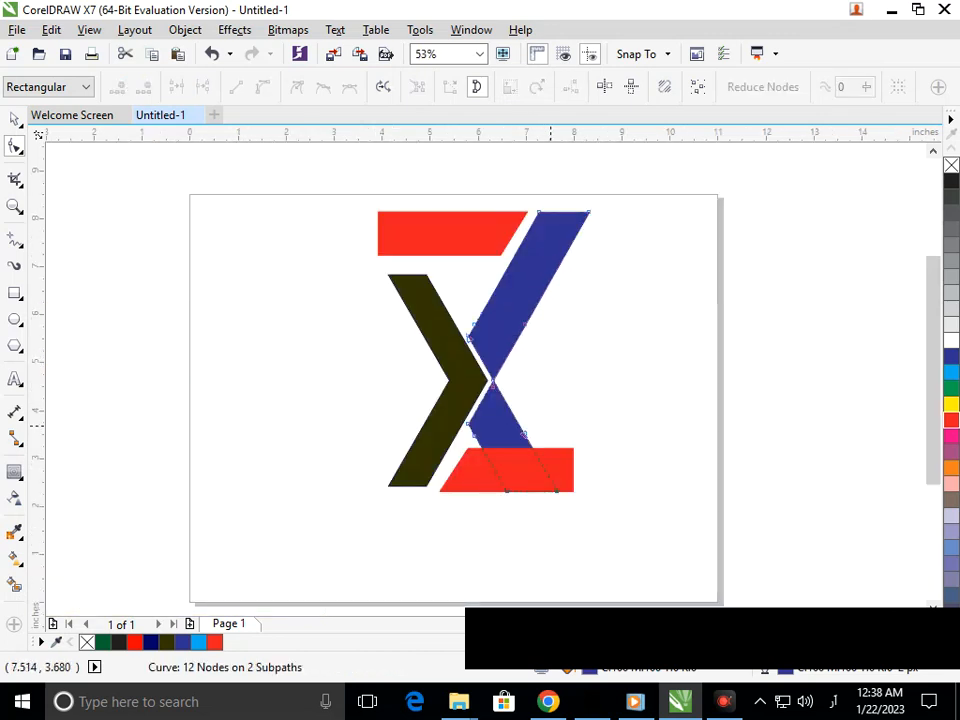
Fine-tune the upper red bar's lower right node by moving it slightly farther outward, and deselect the shape
{"action": "scroll", "coordinate": [525, 244], "scroll_direction": "up", "scroll_amount": 5}
{"action": "left_click", "coordinate": [373, 307]}
{"action": "left_click_drag", "start_coordinate": [373, 307], "coordinate": [381, 312]}
{"action": "key", "text": "F3"}
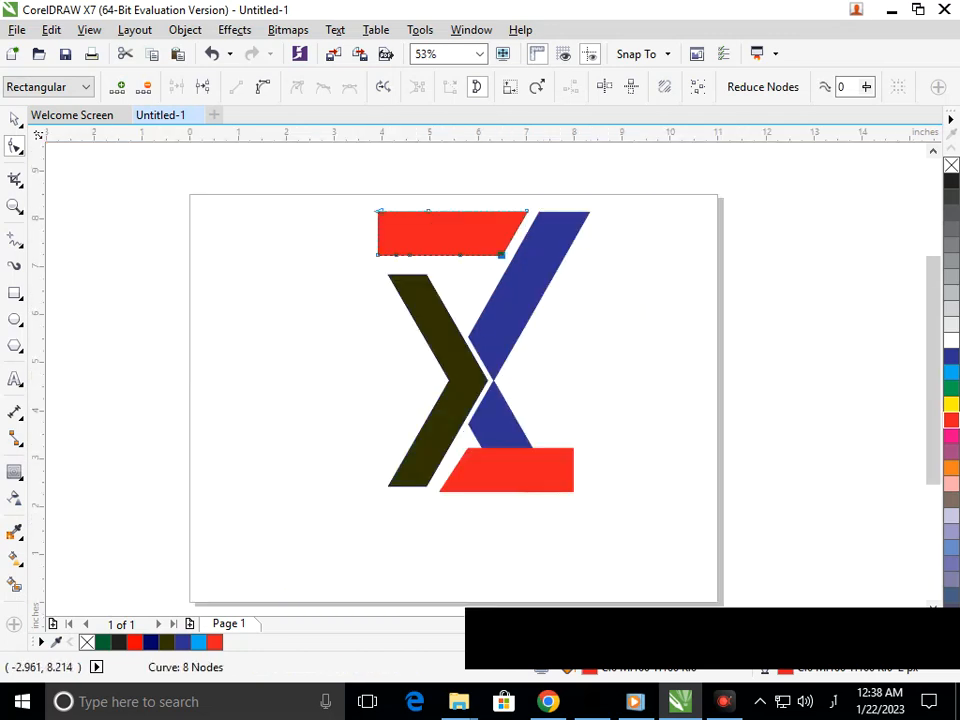
{"action": "left_click", "coordinate": [14, 119]}
{"action": "left_click", "coordinate": [491, 524]}
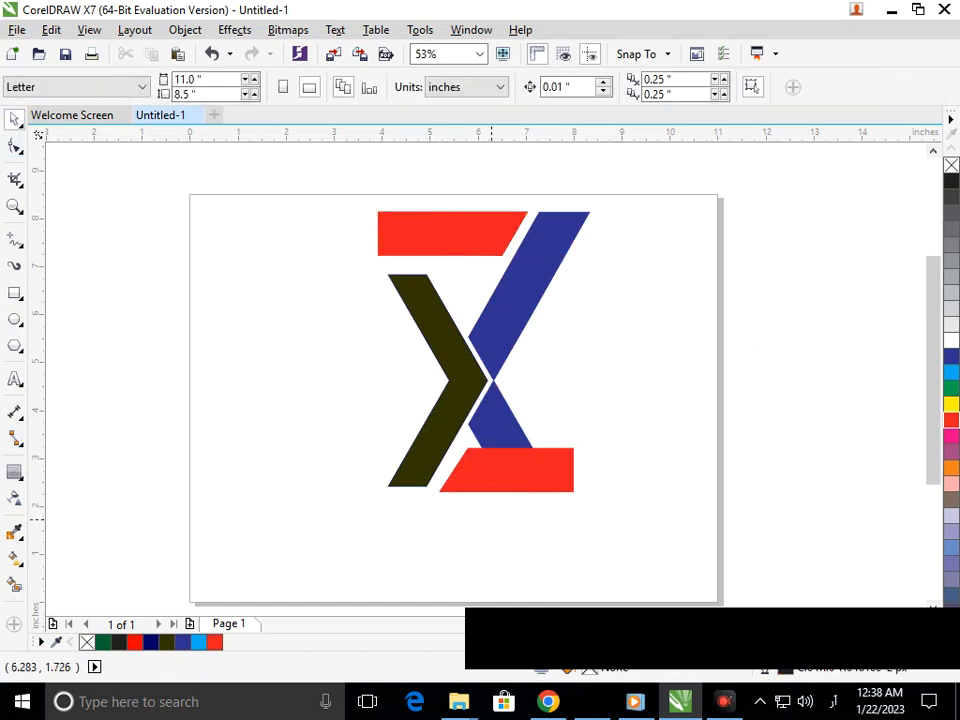
Nudge the lower red bar 0.12 in up and 0.12 in left, aligning its base with a horizontal guideline at the olive chevron's foot
{"action": "scroll", "coordinate": [530, 540], "scroll_direction": "up", "scroll_amount": 4}
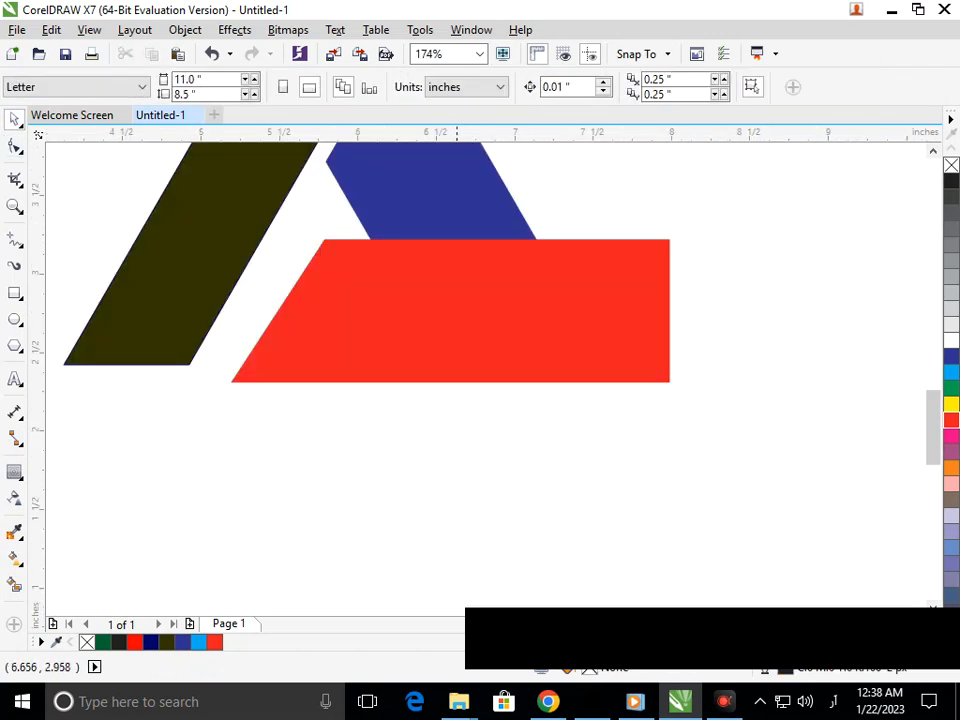
{"action": "left_click", "coordinate": [450, 345]}
{"action": "key", "text": "Up"}
{"action": "key", "text": "Up"}
{"action": "key", "text": "Up"}
{"action": "key", "text": "Up"}
{"action": "key", "text": "Up"}
{"action": "key", "text": "Up"}
{"action": "key", "text": "Up"}
{"action": "key", "text": "Up"}
{"action": "key", "text": "Up"}
{"action": "key", "text": "Up"}
{"action": "key", "text": "Up"}
{"action": "key", "text": "Up"}
{"action": "key", "text": "Left"}
{"action": "key", "text": "Left"}
{"action": "key", "text": "Left"}
{"action": "key", "text": "Left"}
{"action": "key", "text": "Left"}
{"action": "key", "text": "Left"}
{"action": "key", "text": "Left"}
{"action": "key", "text": "Left"}
{"action": "key", "text": "Left"}
{"action": "key", "text": "Left"}
{"action": "key", "text": "Left"}
{"action": "key", "text": "Left"}
{"action": "key", "text": "Left"}
{"action": "key", "text": "Right"}
Move the lower red bar's top left node slightly left, making the slanted edge parallel to the olive chevron
{"action": "key", "text": "F10"}
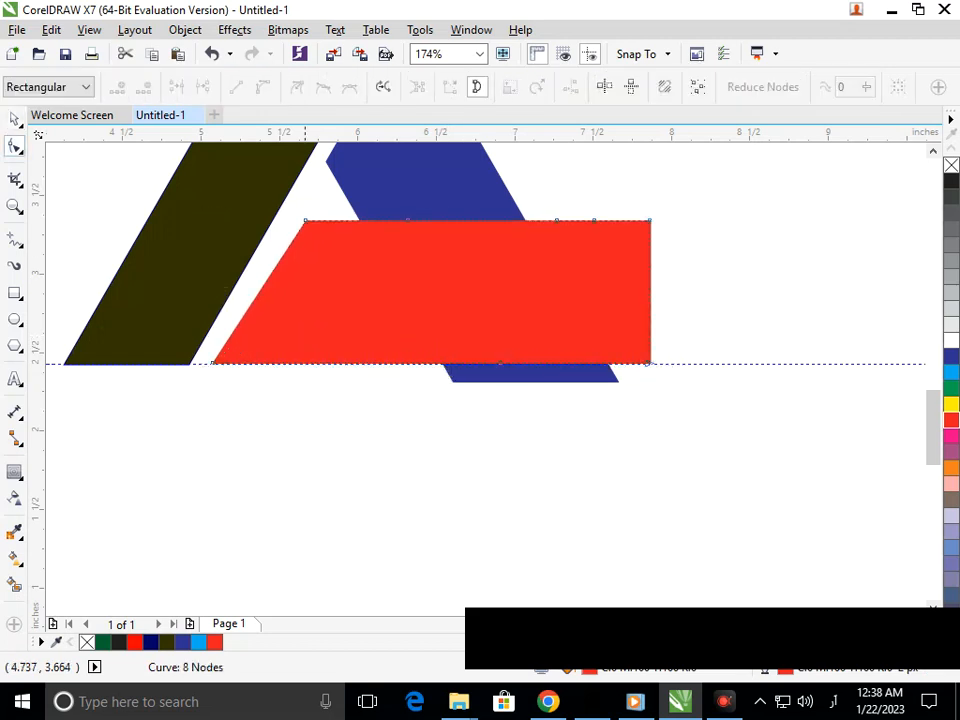
{"action": "left_click_drag", "start_coordinate": [314, 224], "coordinate": [316, 226]}
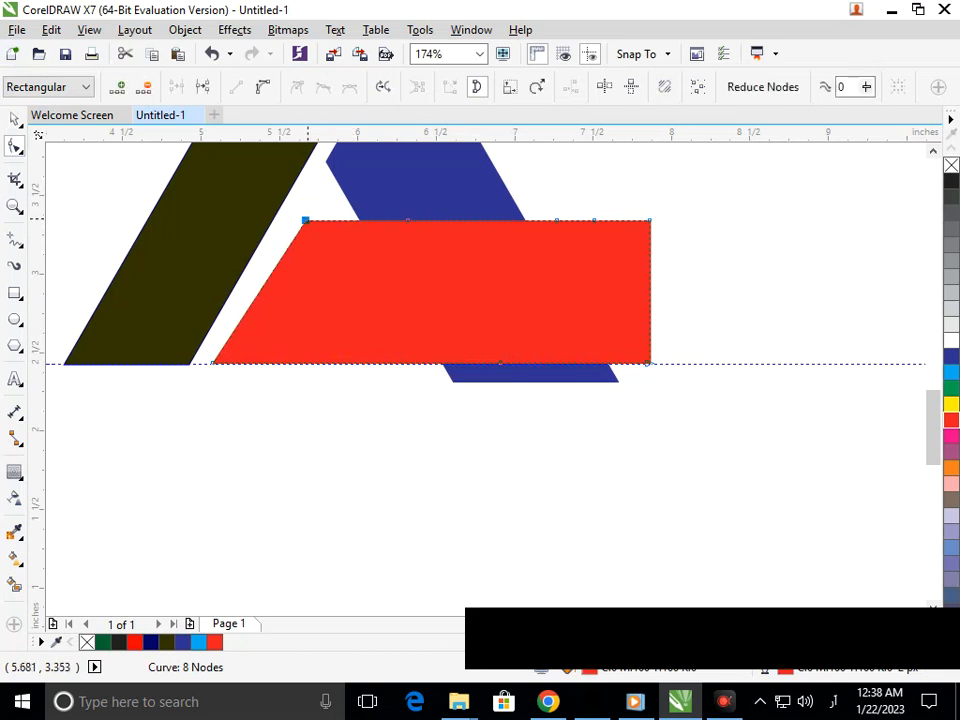
{"action": "left_click_drag", "start_coordinate": [305, 222], "coordinate": [297, 218]}
{"action": "key", "text": "Escape"}
{"action": "scroll", "coordinate": [272, 199], "scroll_direction": "up", "scroll_amount": 5}
{"action": "left_click_drag", "start_coordinate": [438, 321], "coordinate": [418, 314]}
{"action": "scroll", "coordinate": [273, 196], "scroll_direction": "down", "scroll_amount": 5}
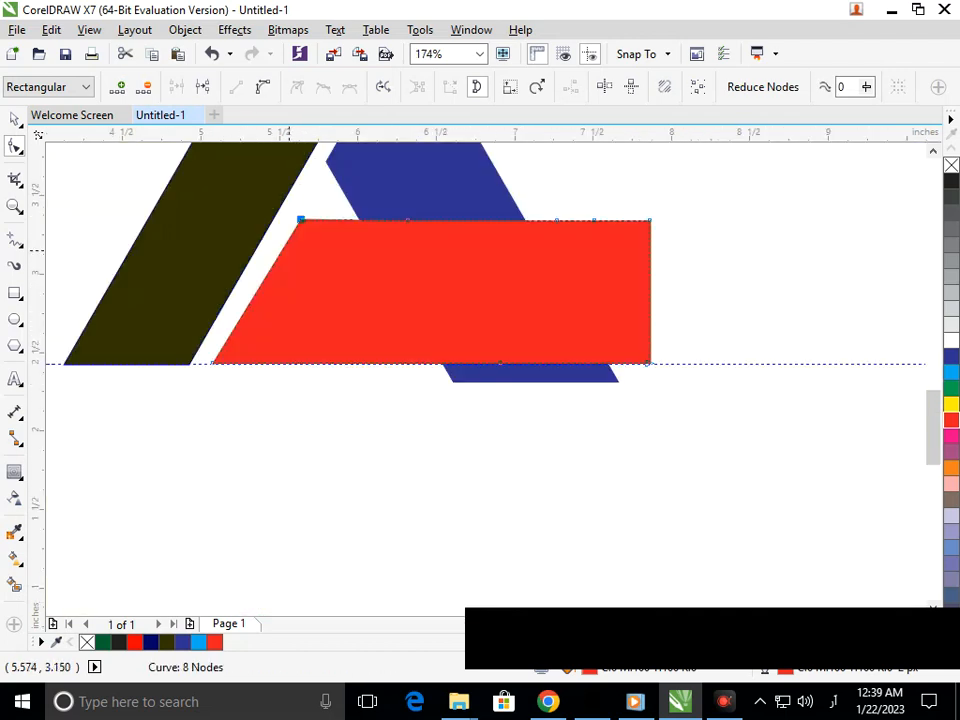
{"action": "scroll", "coordinate": [529, 539], "scroll_direction": "down", "scroll_amount": 4}
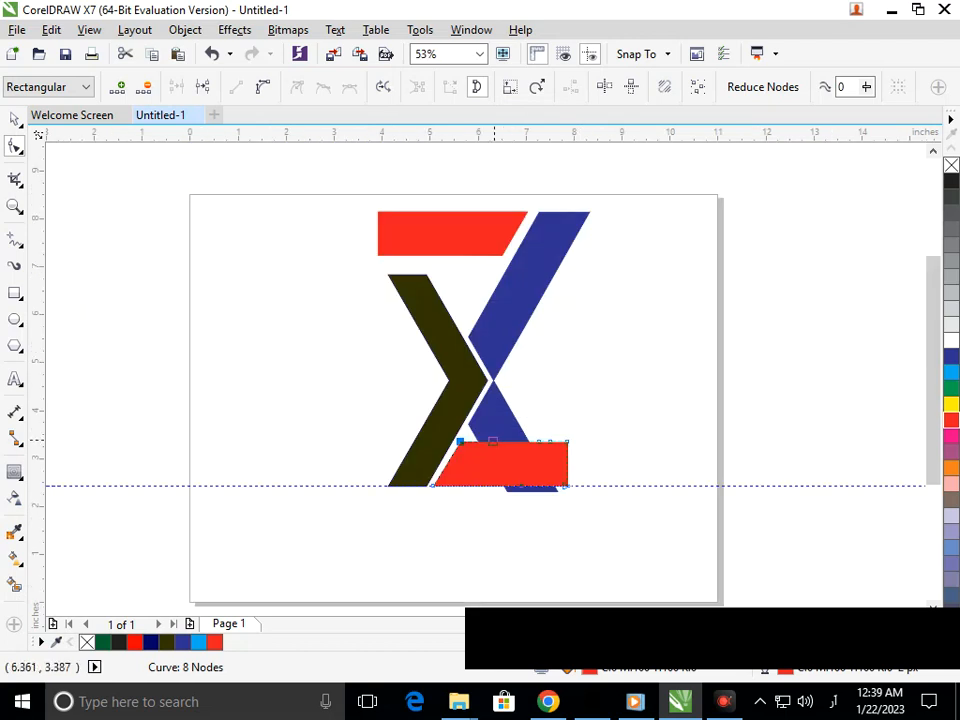
{"action": "left_click", "coordinate": [15, 118]}
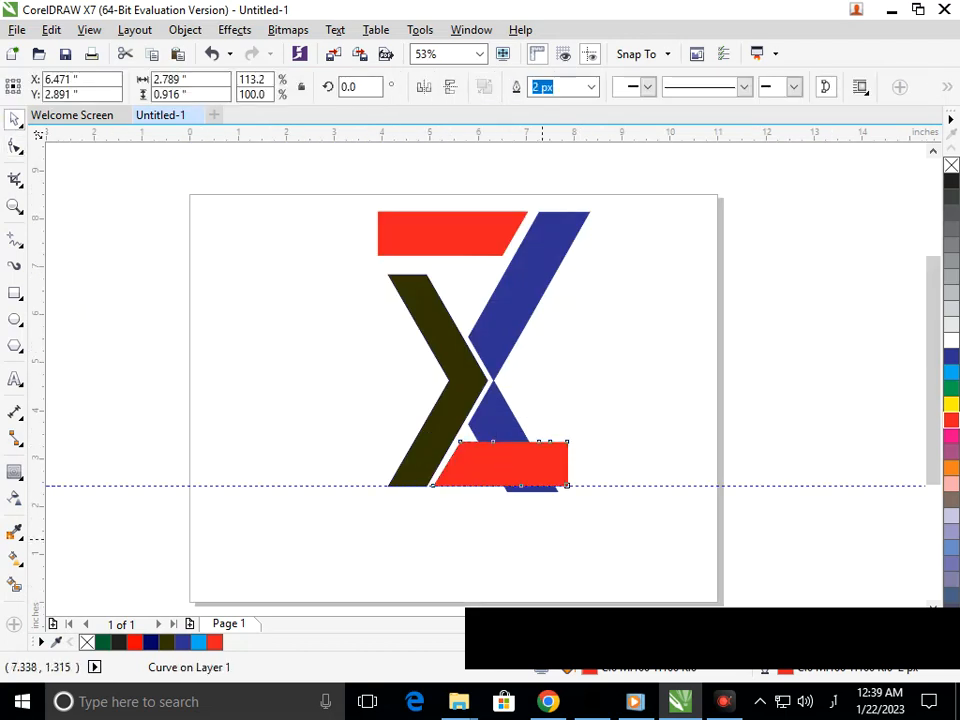
{"action": "left_click", "coordinate": [542, 539]}
Place a vertical guideline at the blue arm's upper right tip and extend the lower red bar's right nodes to it
{"action": "left_click_drag", "start_coordinate": [46, 357], "coordinate": [589, 370]}
{"action": "scroll", "coordinate": [597, 505], "scroll_direction": "up", "scroll_amount": 4}
{"action": "left_click", "coordinate": [14, 146]}
{"action": "left_click", "coordinate": [393, 310]}
{"action": "left_click_drag", "start_coordinate": [502, 223], "coordinate": [561, 428]}
{"action": "scroll", "coordinate": [587, 485], "scroll_direction": "down", "scroll_amount": 4}
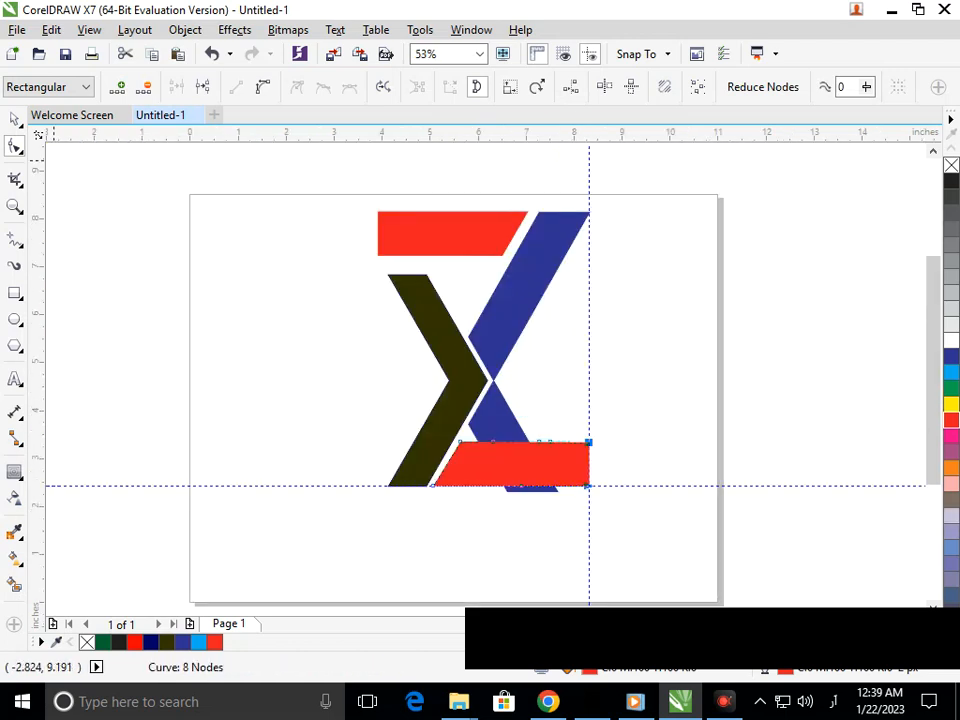
{"action": "left_click", "coordinate": [14, 119]}
{"action": "left_click", "coordinate": [237, 356]}
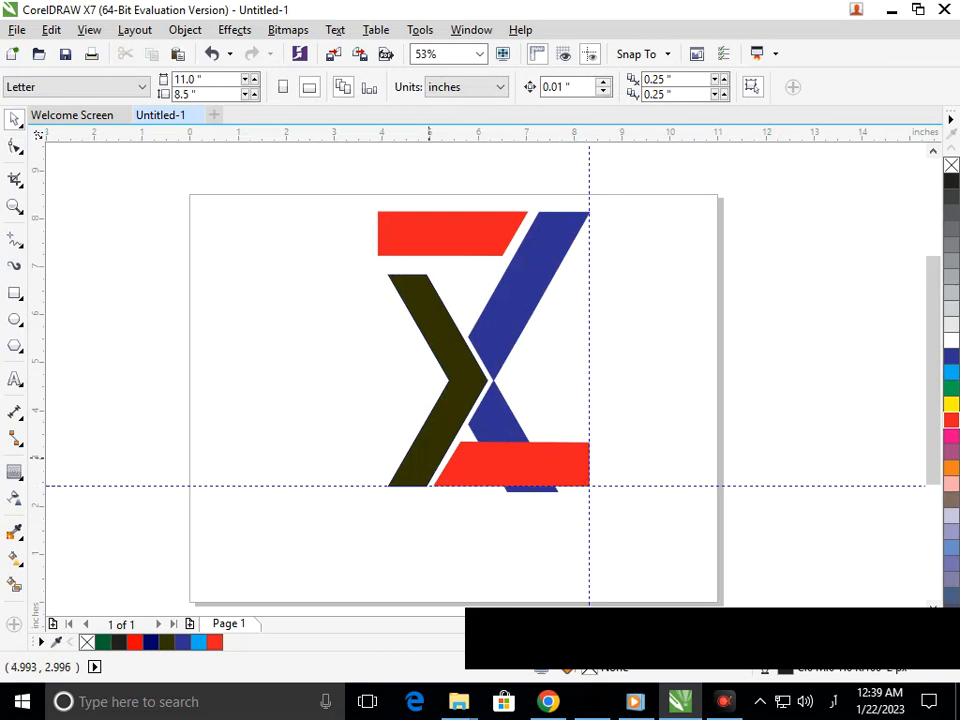
Shorten the blue chevron's lower arm by moving its two end nodes up along the slant to the horizontal guideline
{"action": "scroll", "coordinate": [491, 490], "scroll_direction": "up", "scroll_amount": 4}
{"action": "key", "text": "F10"}
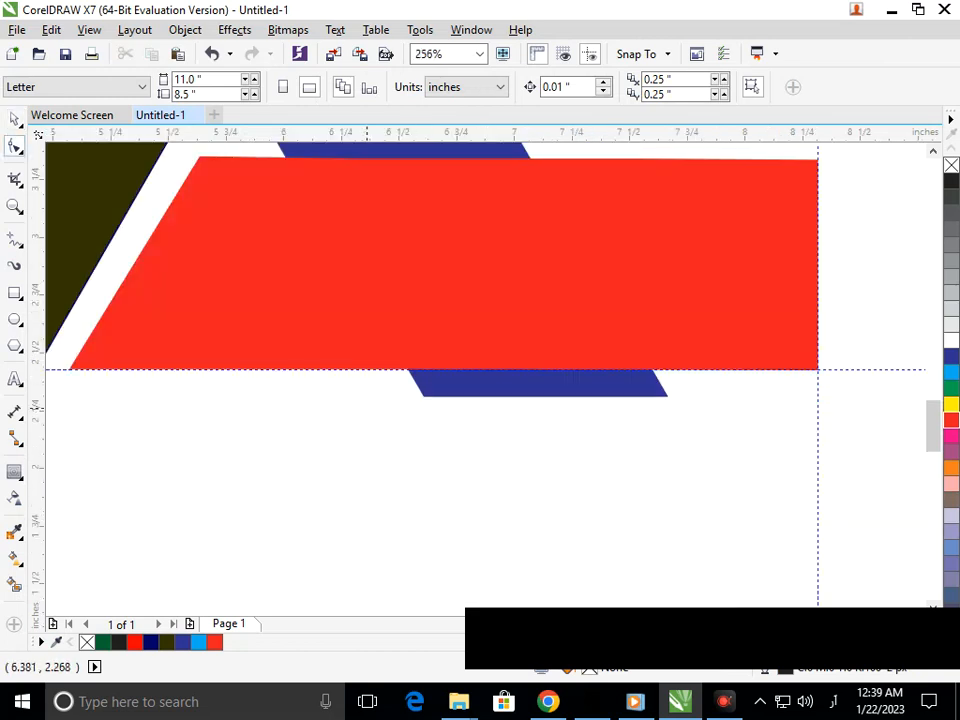
{"action": "left_click_drag", "start_coordinate": [364, 432], "coordinate": [652, 369]}
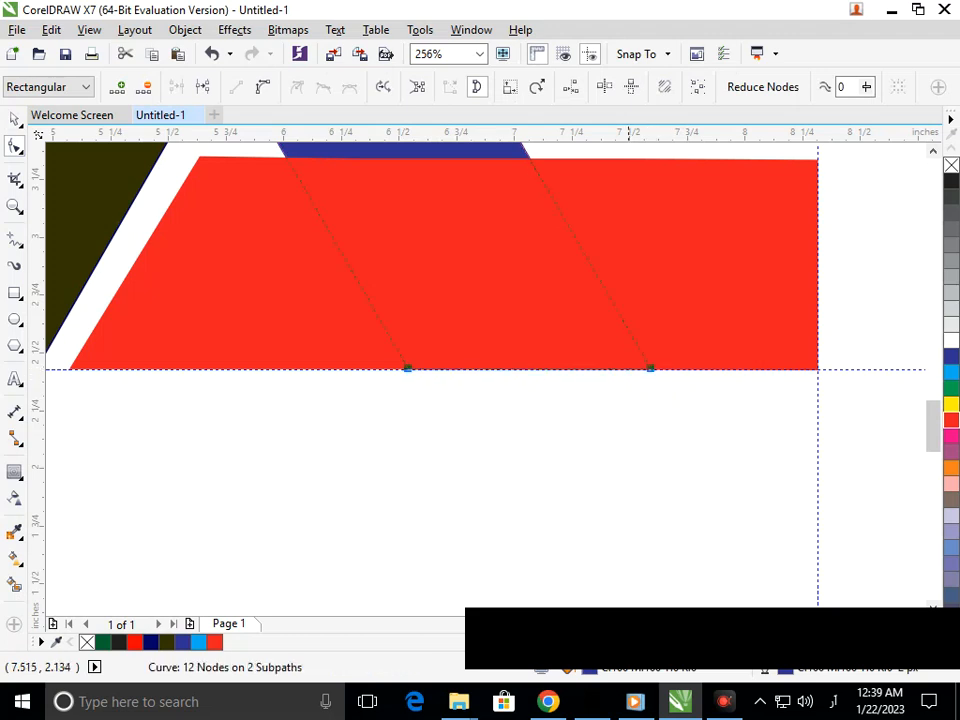
{"action": "key", "text": "shift+F4"}
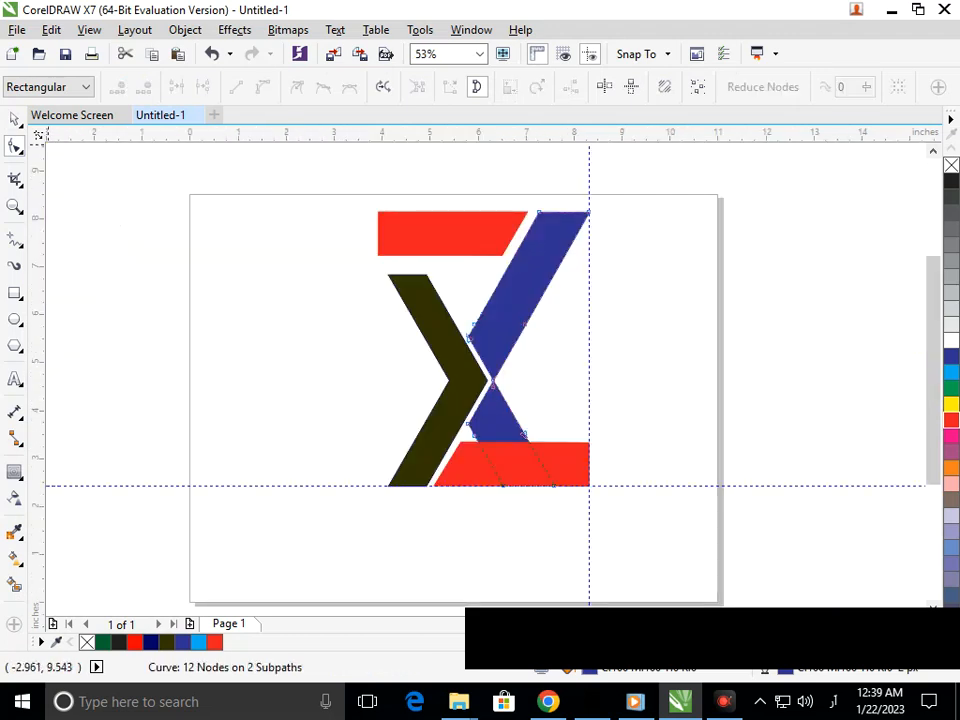
{"action": "key", "text": "space"}
{"action": "key", "text": "Escape"}
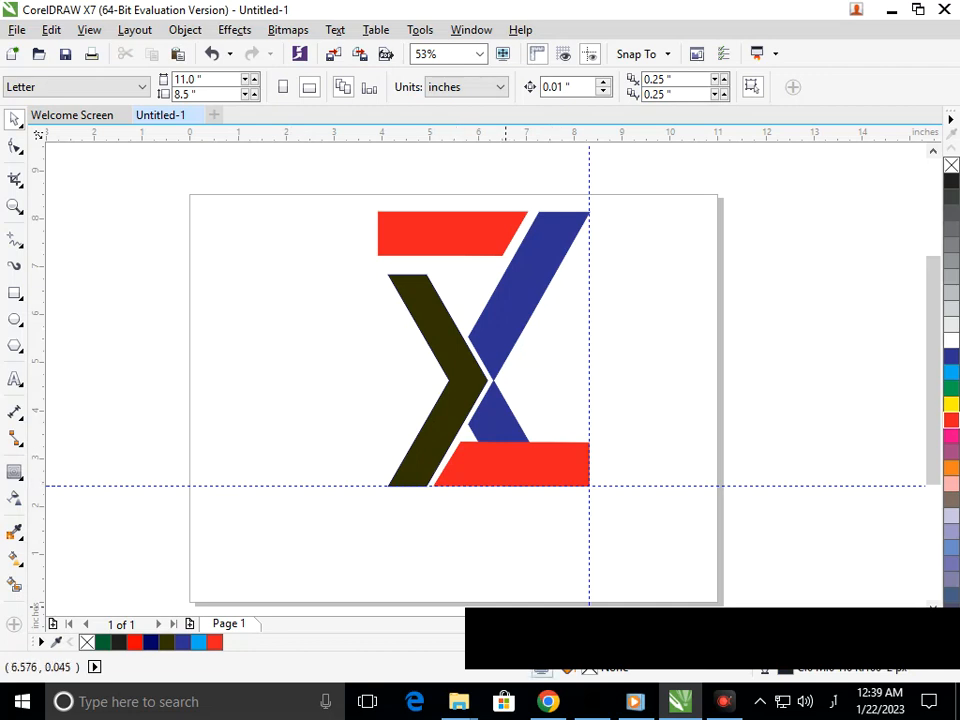
Break the blue chevron apart into its separate pieces and delete the lower piece
{"action": "left_click_drag", "start_coordinate": [507, 415], "coordinate": [585, 387]}
{"action": "key", "text": "ctrl+z"}
{"action": "left_click", "coordinate": [185, 29]}
{"action": "left_click", "coordinate": [239, 268]}
{"action": "left_click", "coordinate": [472, 434]}
{"action": "left_click_drag", "start_coordinate": [483, 422], "coordinate": [626, 382]}
{"action": "key", "text": "Delete"}
Delete the vertical and horizontal guidelines
{"action": "left_click", "coordinate": [590, 374]}
{"action": "key", "text": "Delete"}
{"action": "left_click", "coordinate": [641, 486]}
{"action": "key", "text": "Delete"}
Recolour the olive chevron and the blue upper arm green
{"action": "left_click_drag", "start_coordinate": [444, 451], "coordinate": [384, 467]}
{"action": "key", "text": "ctrl+z"}
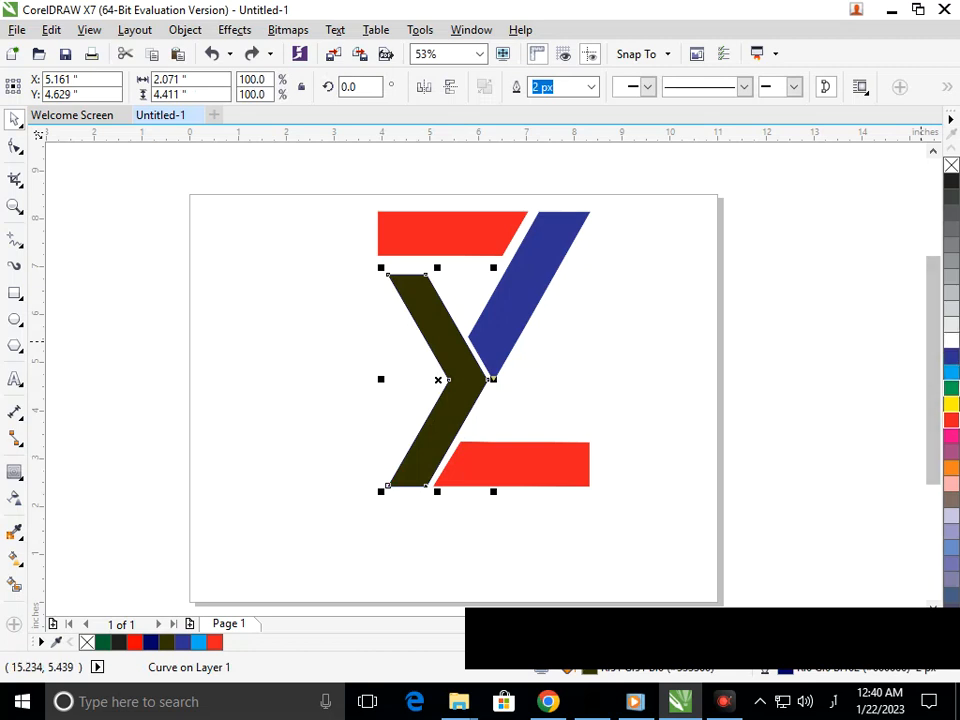
{"action": "left_click", "coordinate": [951, 388]}
{"action": "left_click", "coordinate": [608, 466]}
{"action": "left_click", "coordinate": [507, 319]}
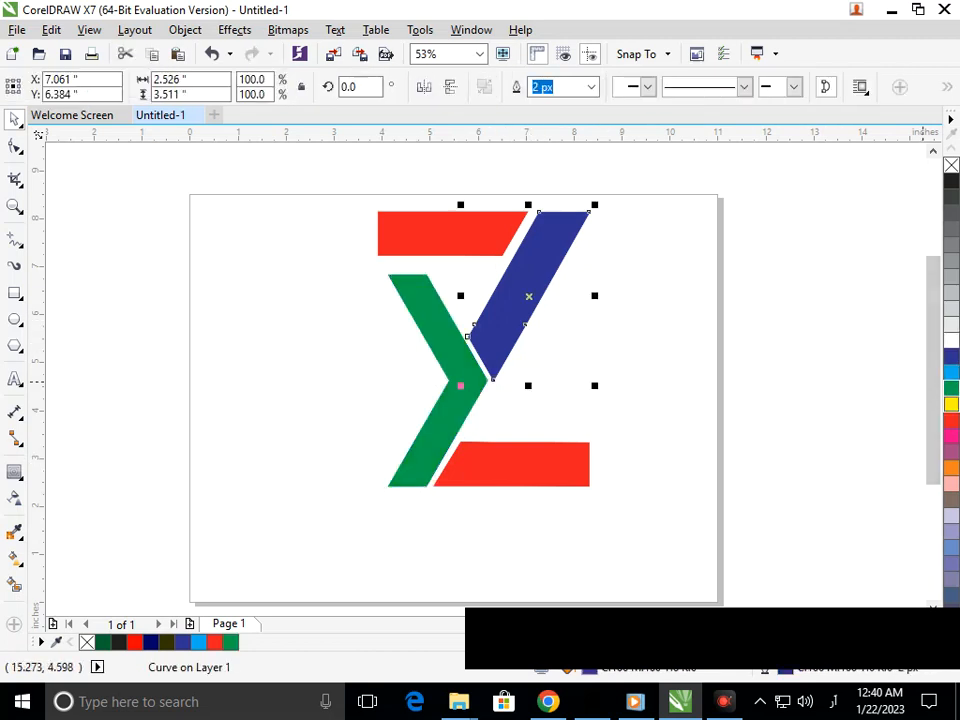
{"action": "left_click", "coordinate": [951, 388]}
{"action": "left_click_drag", "start_coordinate": [549, 369], "coordinate": [403, 306]}
Select both red bars together and recolour them dark blue
{"action": "scroll", "coordinate": [486, 190], "scroll_direction": "down", "scroll_amount": 2}
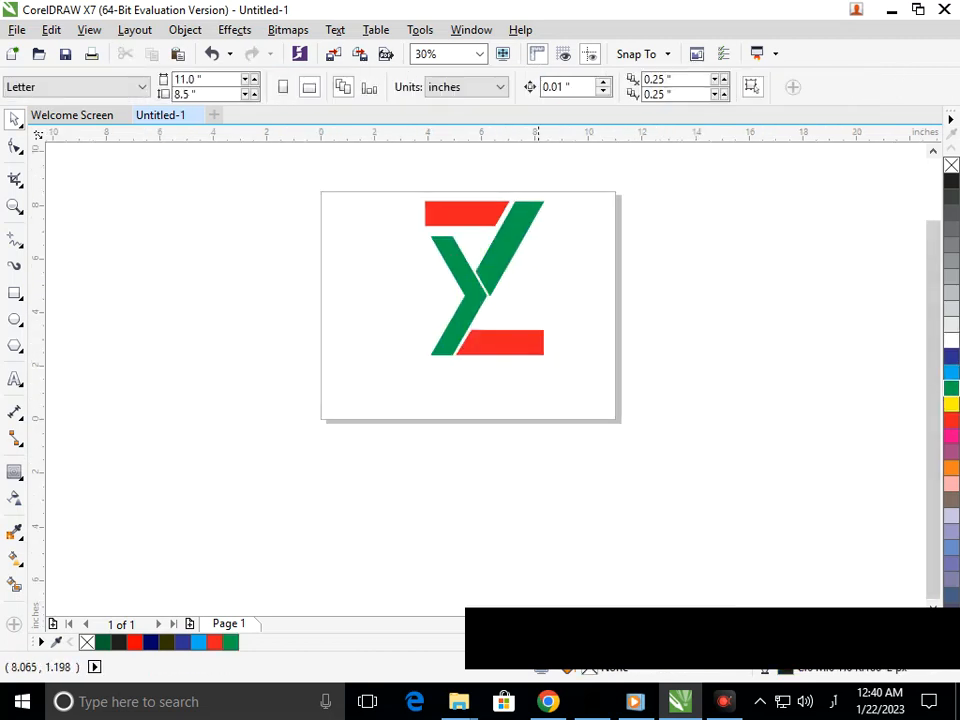
{"action": "left_click", "coordinate": [505, 340]}
{"action": "left_click", "coordinate": [470, 213], "text": "shift"}
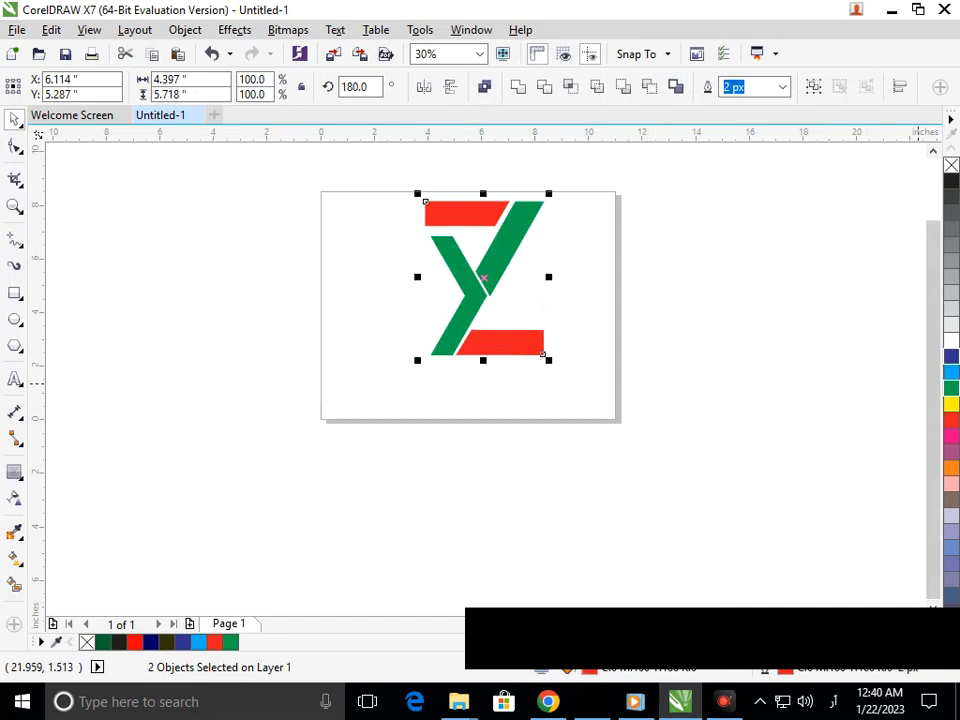
{"action": "left_click", "coordinate": [951, 355]}
{"action": "left_click", "coordinate": [513, 446]}
{"action": "scroll", "coordinate": [472, 370], "scroll_direction": "down", "scroll_amount": 1}
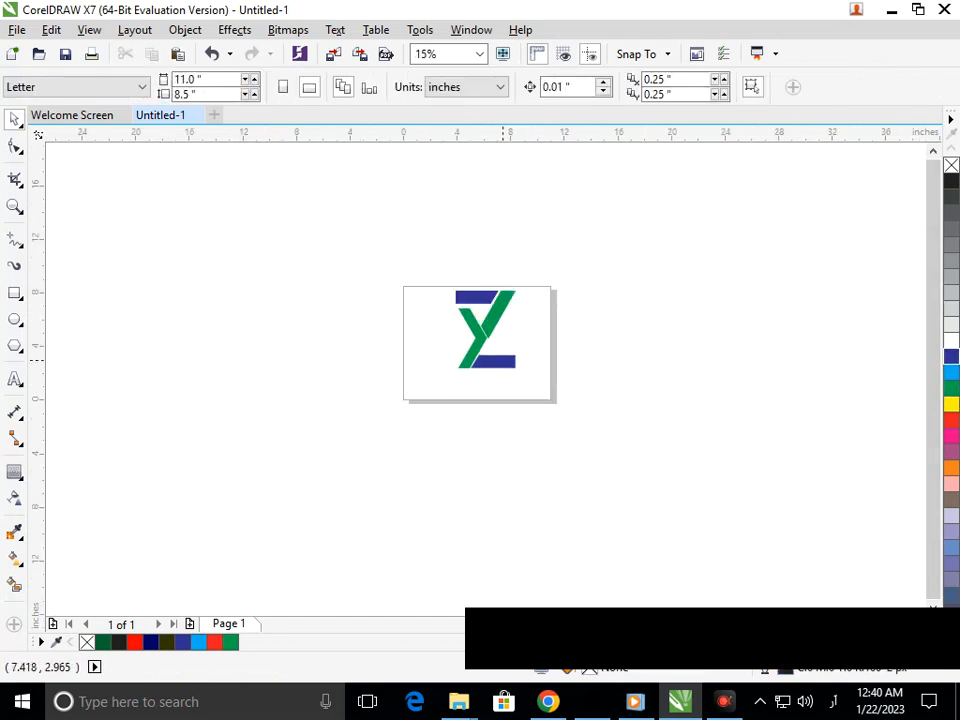
Recolour both dark-blue bars of the logo black as a colour trial
{"action": "left_click", "coordinate": [501, 360]}
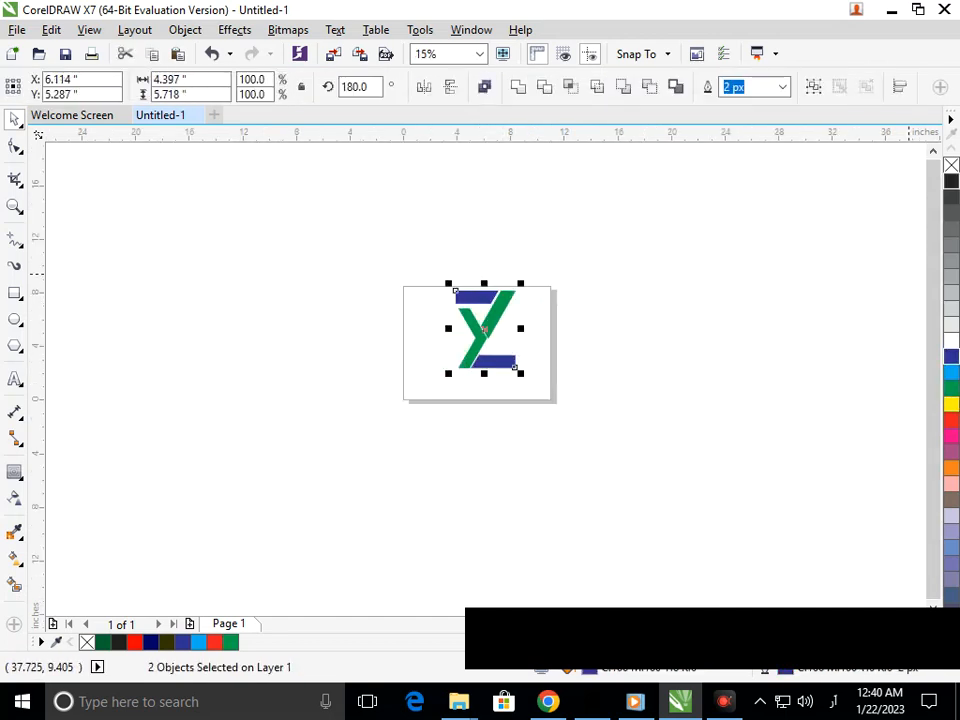
{"action": "left_click", "coordinate": [950, 181]}
{"action": "left_click", "coordinate": [465, 334]}
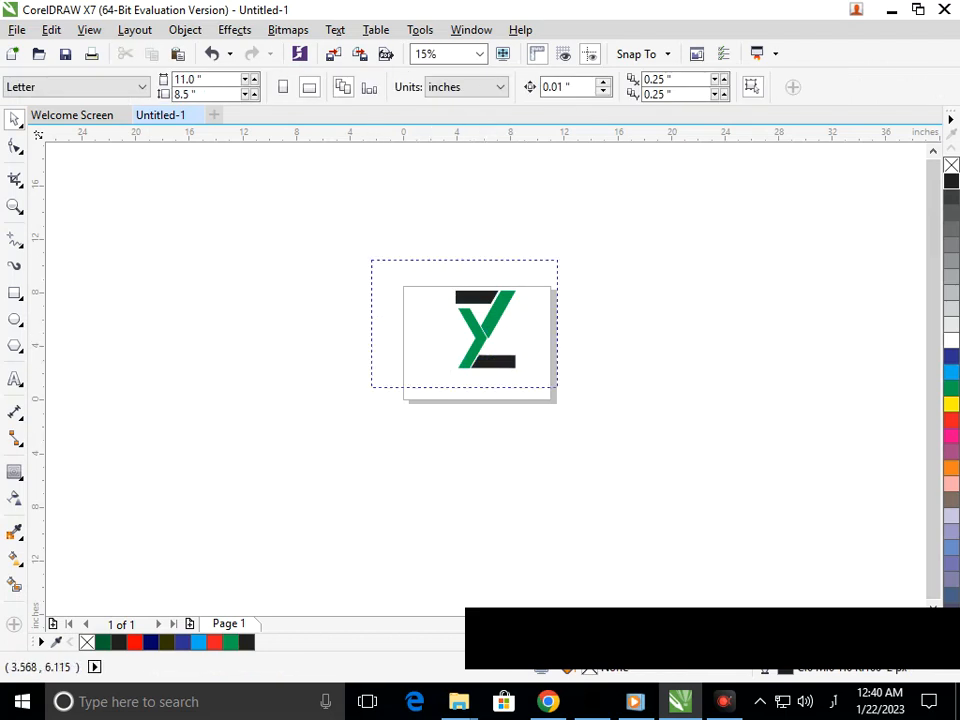
{"action": "left_click_drag", "start_coordinate": [414, 295], "coordinate": [642, 459]}
{"action": "left_click_drag", "start_coordinate": [439, 293], "coordinate": [576, 425]}
{"action": "left_click_drag", "start_coordinate": [476, 389], "coordinate": [462, 411]}
{"action": "left_click", "coordinate": [477, 483]}
Recolour the lower black bar's fill and outline dark blue
{"action": "left_click", "coordinate": [452, 408]}
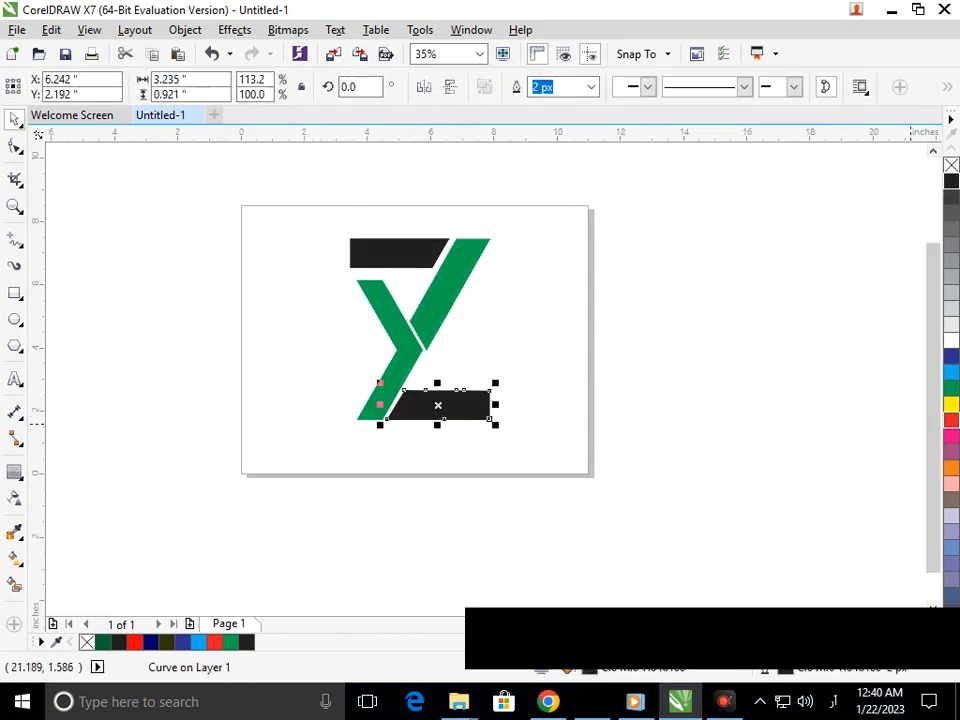
{"action": "left_click", "coordinate": [950, 356]}
{"action": "right_click", "coordinate": [950, 356]}
{"action": "left_click", "coordinate": [663, 466]}
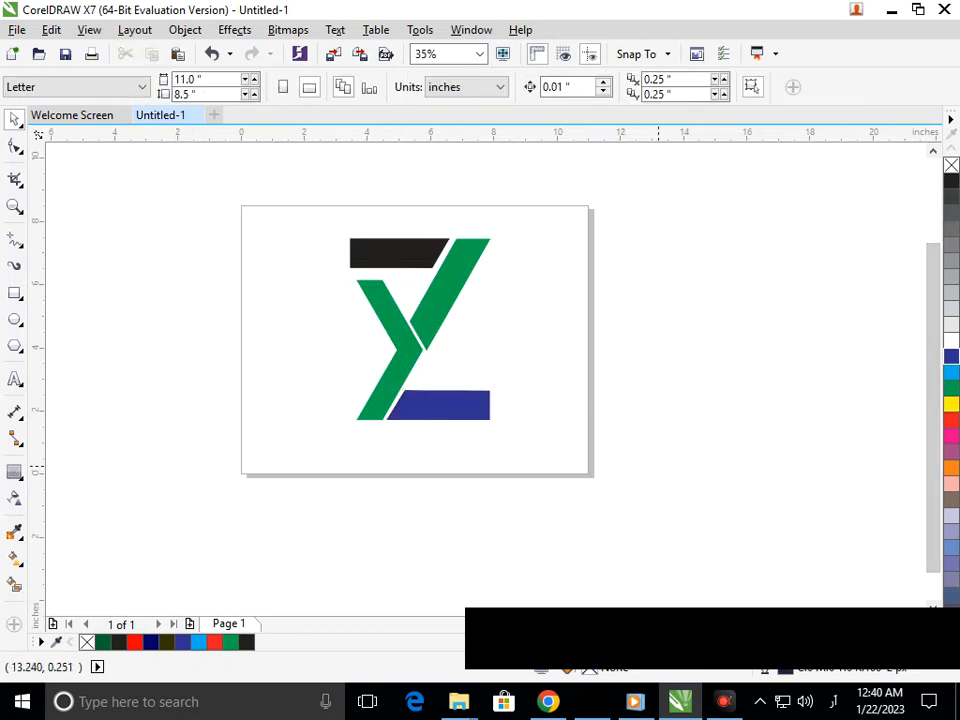
Recolour the upper black bar and the lower blue bar orange
{"action": "left_click", "coordinate": [412, 255]}
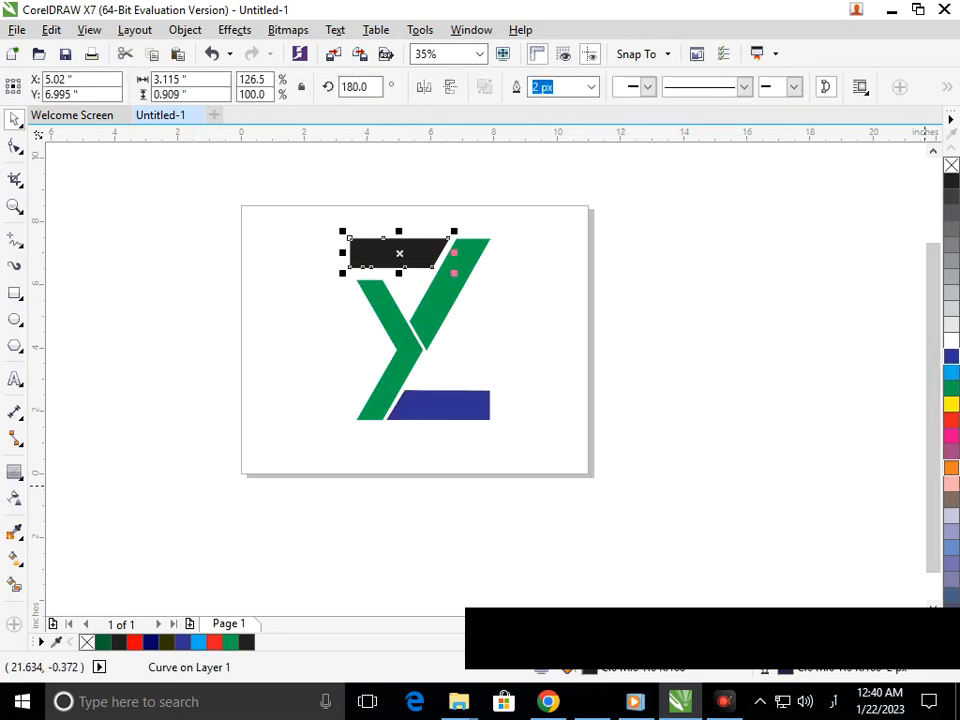
{"action": "left_click", "coordinate": [951, 467]}
{"action": "left_click", "coordinate": [643, 460]}
{"action": "left_click", "coordinate": [392, 406]}
{"action": "left_click", "coordinate": [951, 467]}
{"action": "left_click", "coordinate": [602, 488]}
{"action": "scroll", "coordinate": [522, 346], "scroll_direction": "down", "scroll_amount": 2}
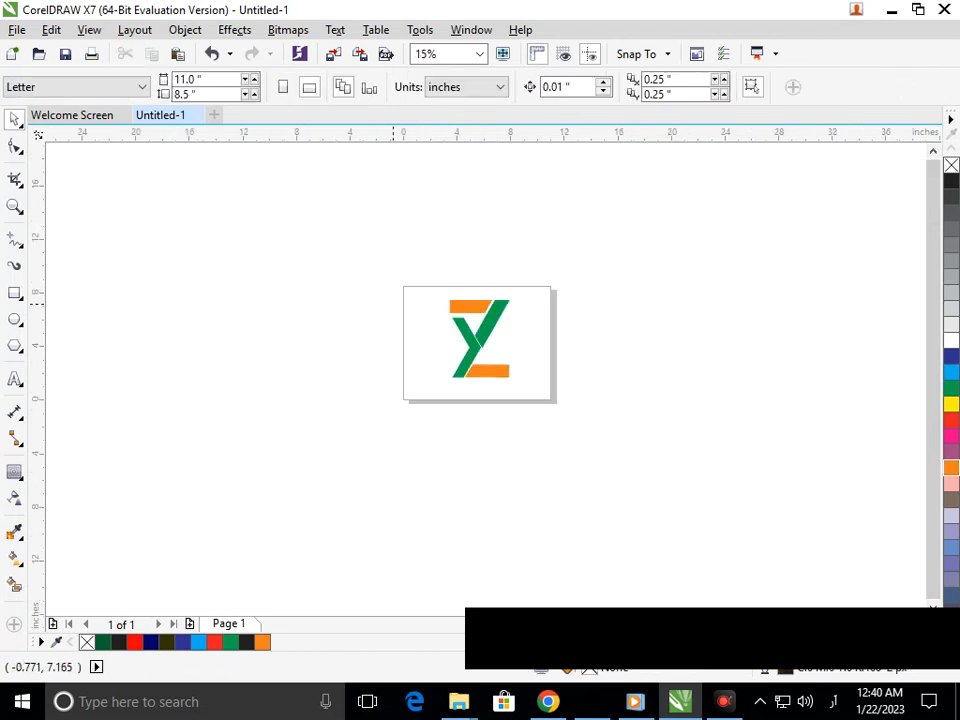
Switch to the media player, play the Little Samba track and minimise the player
{"action": "left_click", "coordinate": [635, 701]}
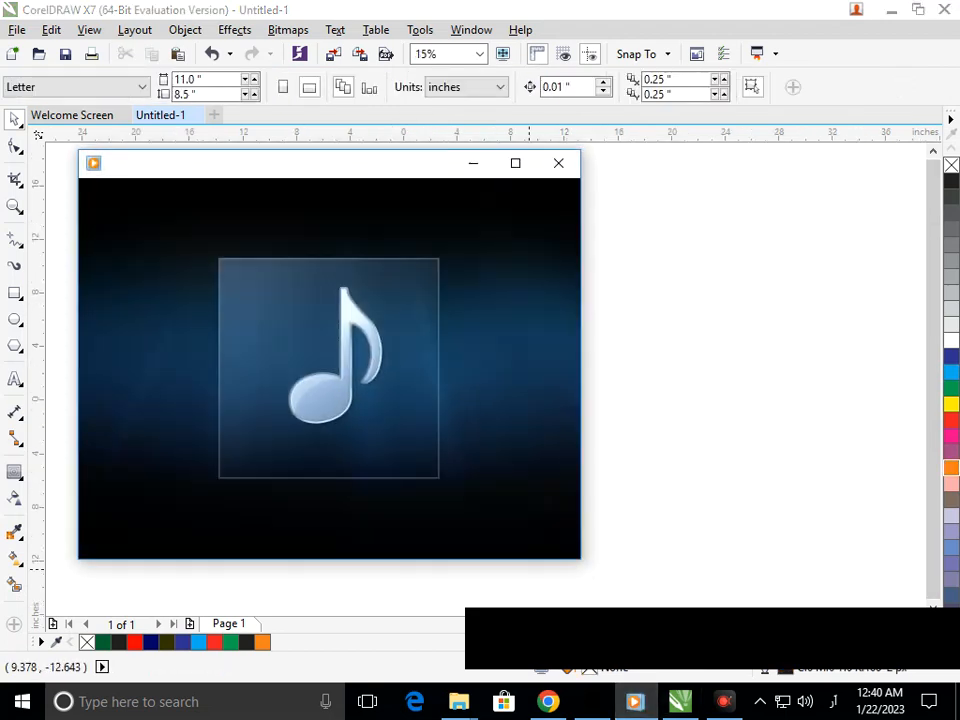
{"action": "key", "text": "ctrl+p"}
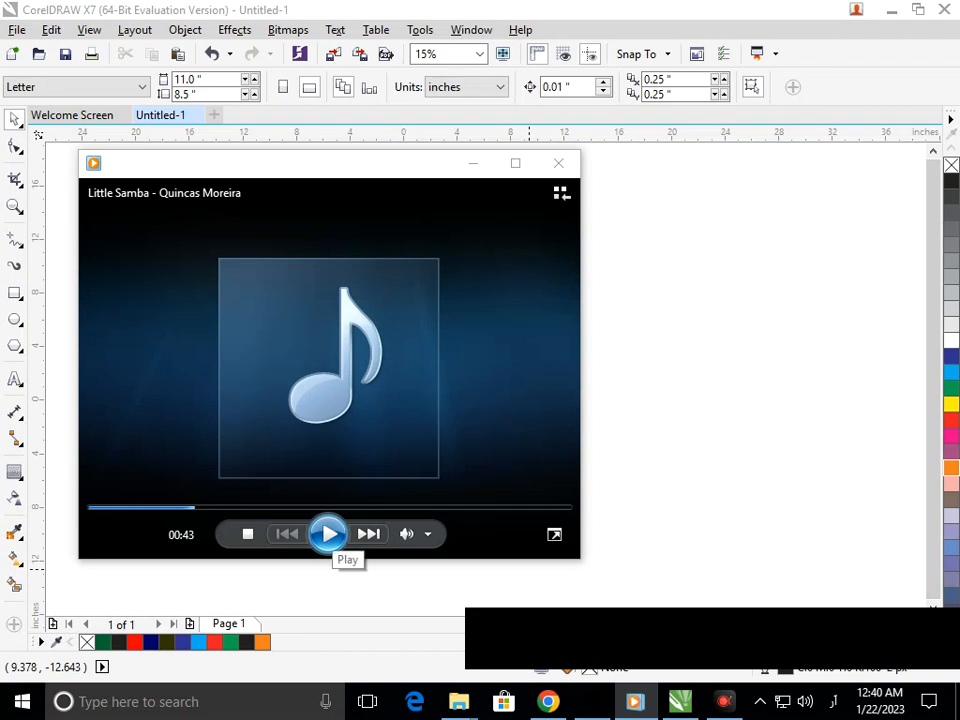
{"action": "left_click", "coordinate": [329, 534]}
{"action": "left_click", "coordinate": [473, 163]}
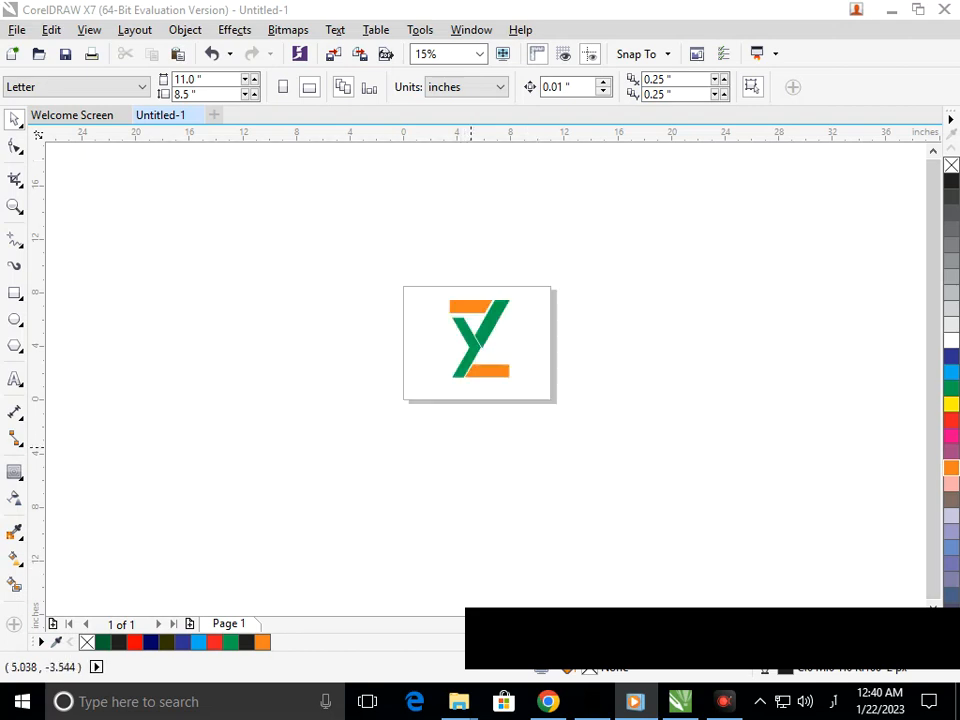
Undo the accidental move of the slanted arm and recolour both green pieces, the arm and the chevron, red
{"action": "scroll", "coordinate": [510, 339], "scroll_direction": "up", "scroll_amount": 3}
{"action": "left_click", "coordinate": [502, 339]}
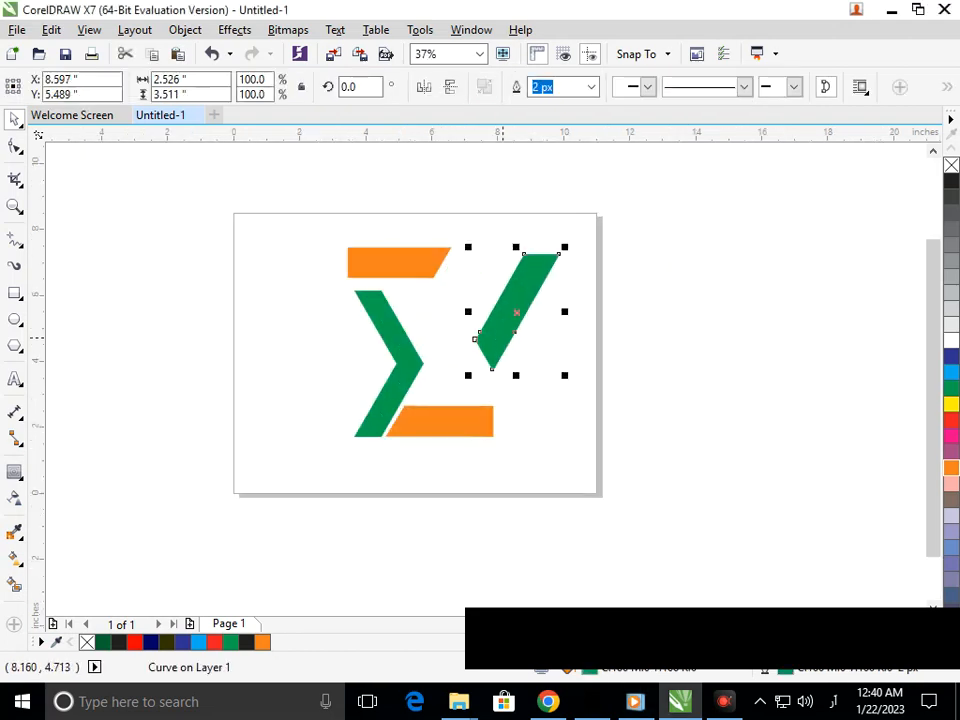
{"action": "key", "text": "ctrl+z"}
{"action": "left_click", "coordinate": [950, 420]}
{"action": "left_click", "coordinate": [360, 381]}
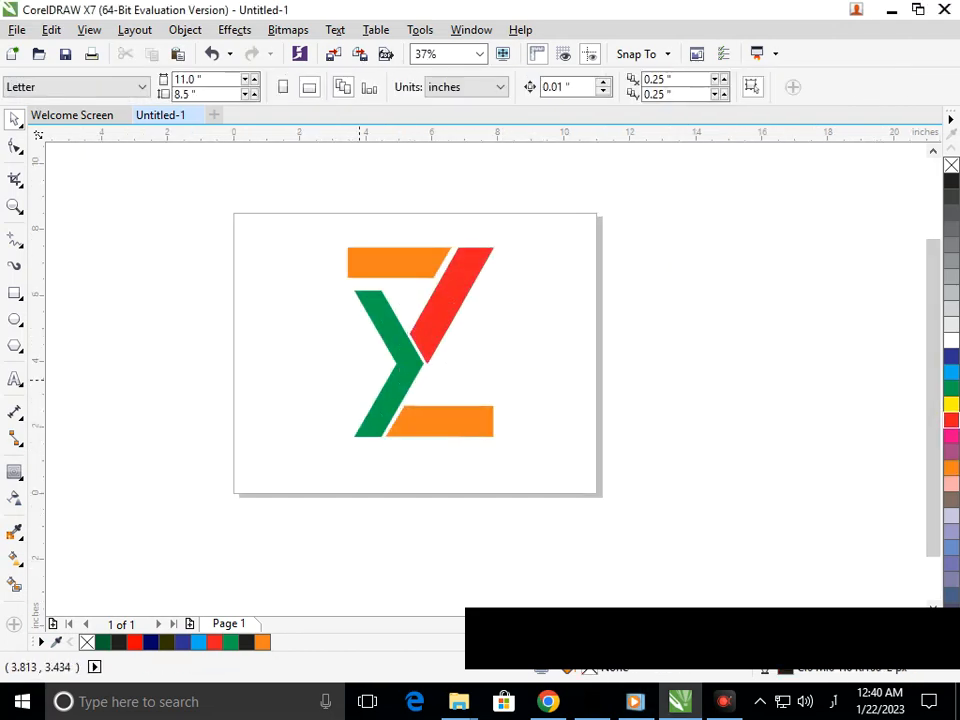
{"action": "left_click", "coordinate": [404, 383]}
{"action": "left_click", "coordinate": [950, 420]}
{"action": "left_click", "coordinate": [666, 505]}
{"action": "left_click_drag", "start_coordinate": [304, 303], "coordinate": [519, 334]}
Try a pink fill on the lower orange bar
{"action": "scroll", "coordinate": [519, 334], "scroll_direction": "down", "scroll_amount": 4}
{"action": "scroll", "coordinate": [508, 347], "scroll_direction": "up", "scroll_amount": 3}
{"action": "left_click", "coordinate": [490, 398]}
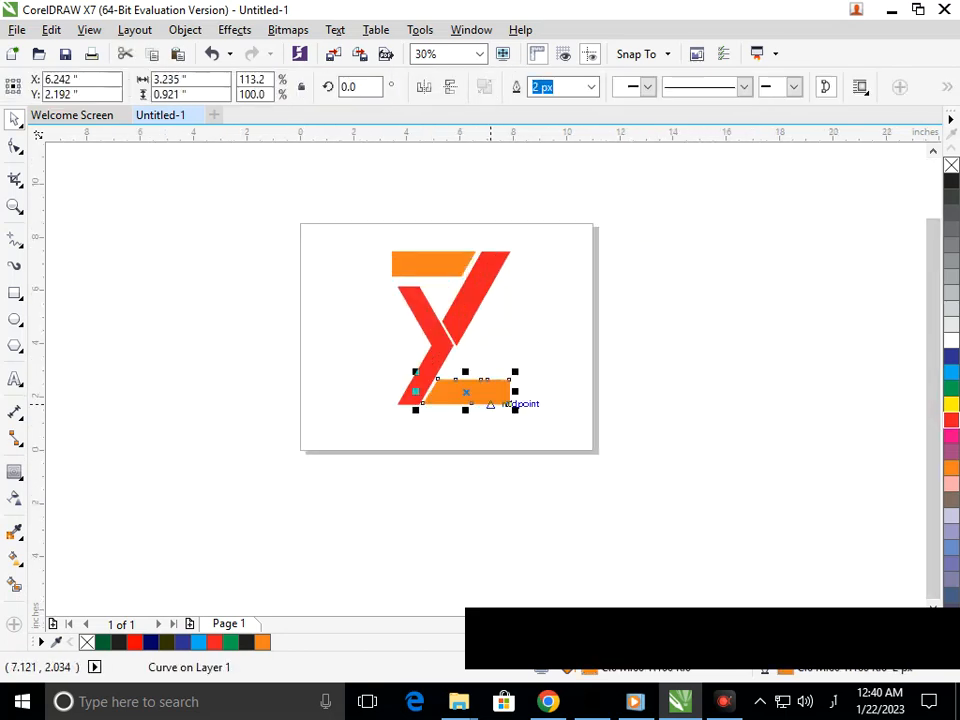
{"action": "left_click", "coordinate": [951, 435]}
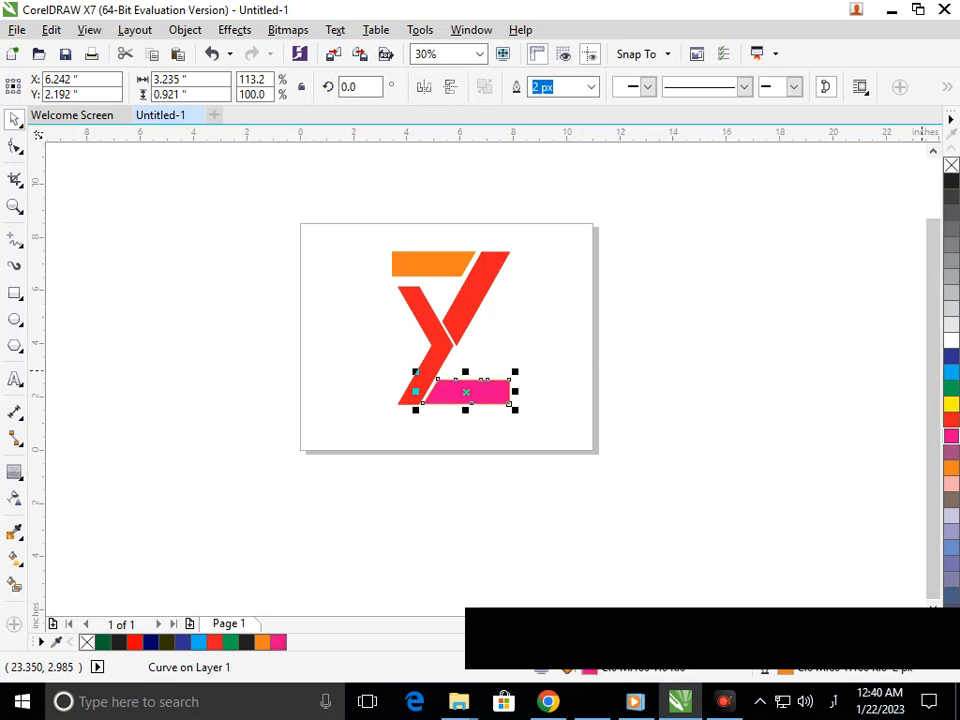
{"action": "left_click", "coordinate": [760, 425]}
Recolour both the lower and upper bars purple
{"action": "left_click", "coordinate": [494, 390]}
{"action": "left_click", "coordinate": [951, 451]}
{"action": "left_click", "coordinate": [700, 370]}
{"action": "left_click", "coordinate": [450, 263]}
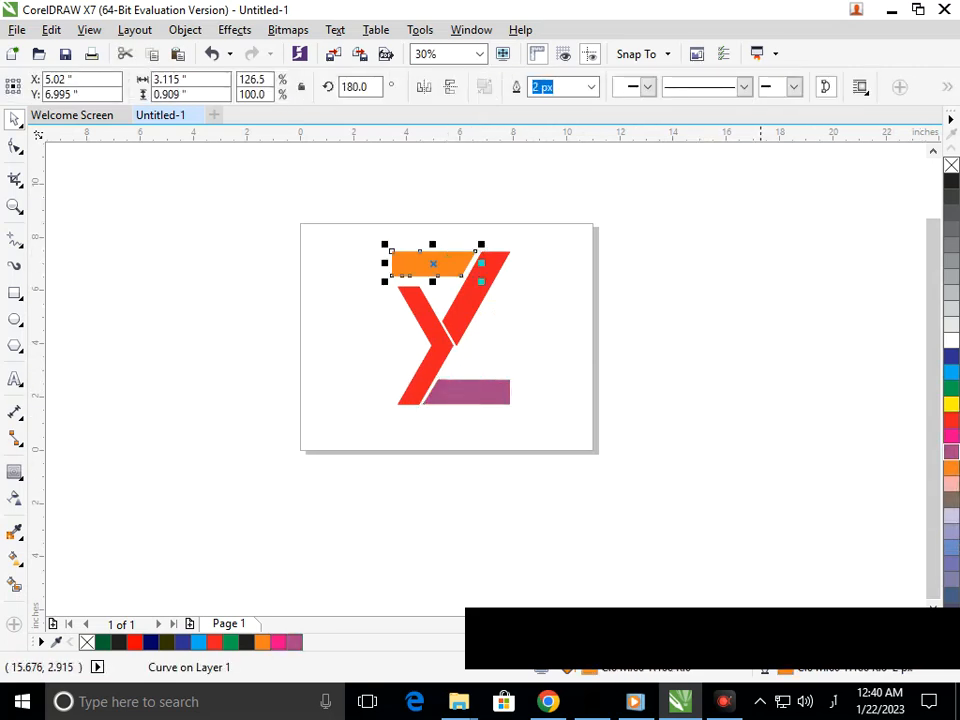
{"action": "left_click", "coordinate": [951, 451]}
{"action": "left_click", "coordinate": [741, 438]}
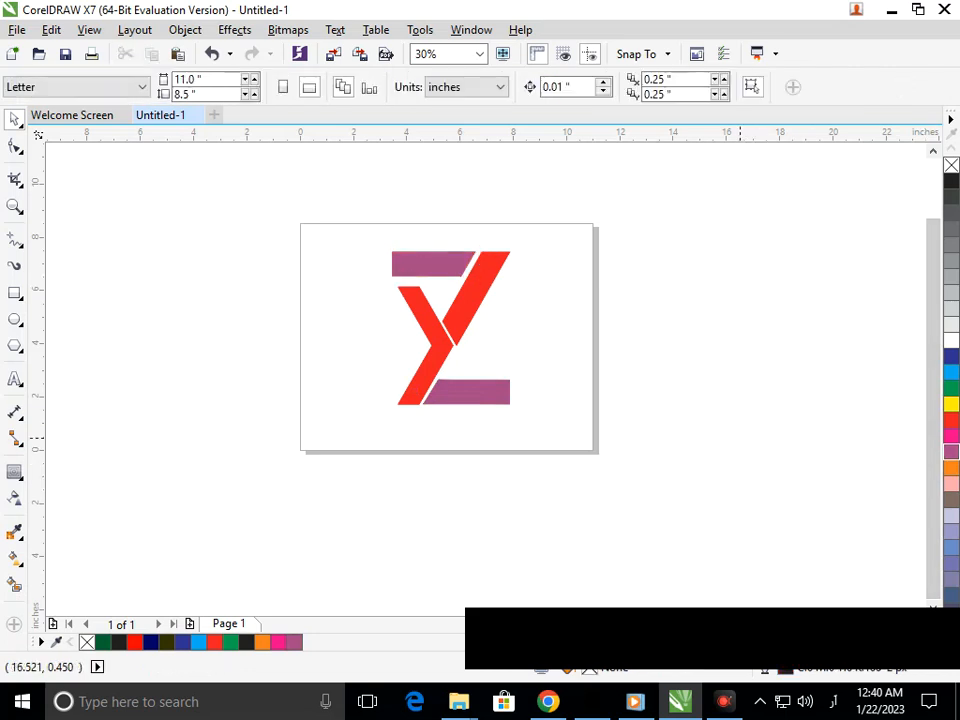
Recolour the two purple bars dark blue, the upper one first
{"action": "left_click", "coordinate": [470, 266]}
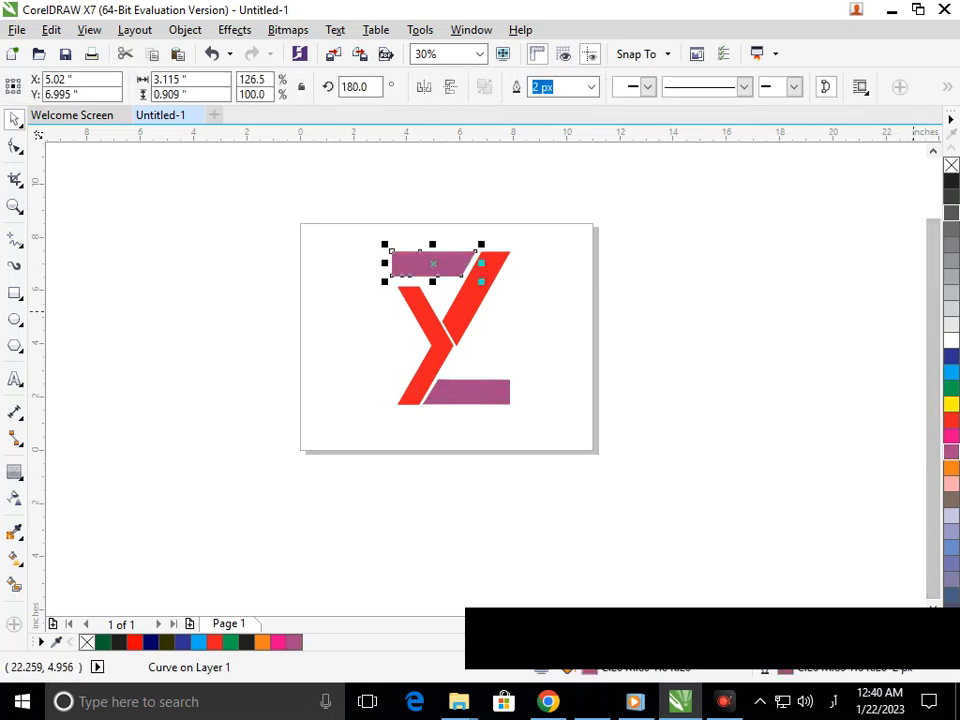
{"action": "left_click", "coordinate": [951, 355]}
{"action": "left_click", "coordinate": [712, 417]}
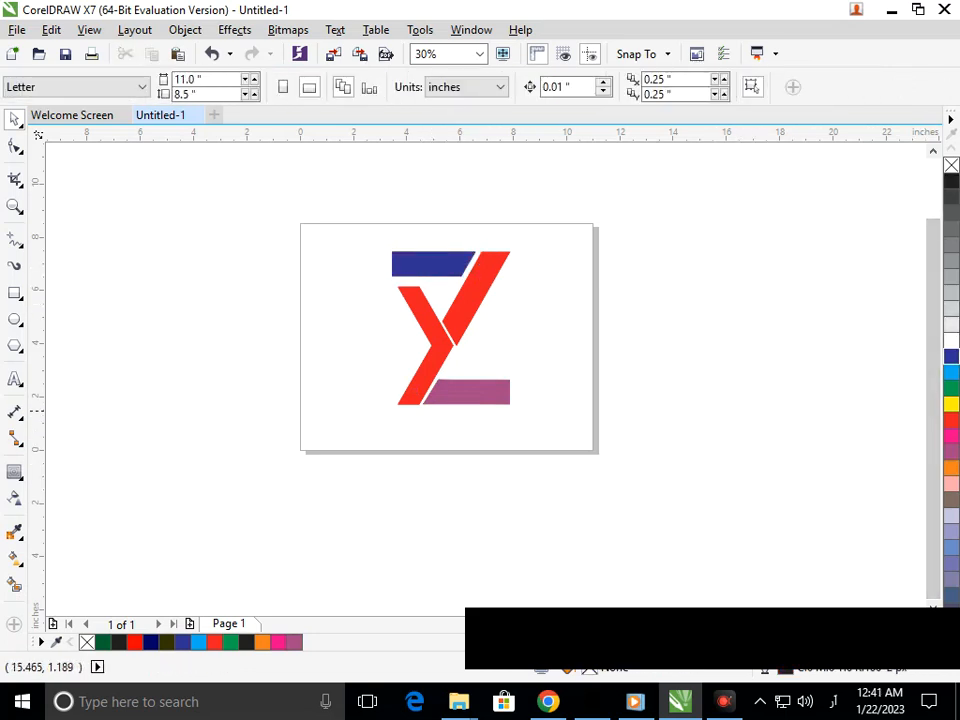
{"action": "left_click", "coordinate": [491, 393]}
{"action": "left_click", "coordinate": [951, 355]}
{"action": "left_click", "coordinate": [630, 463]}
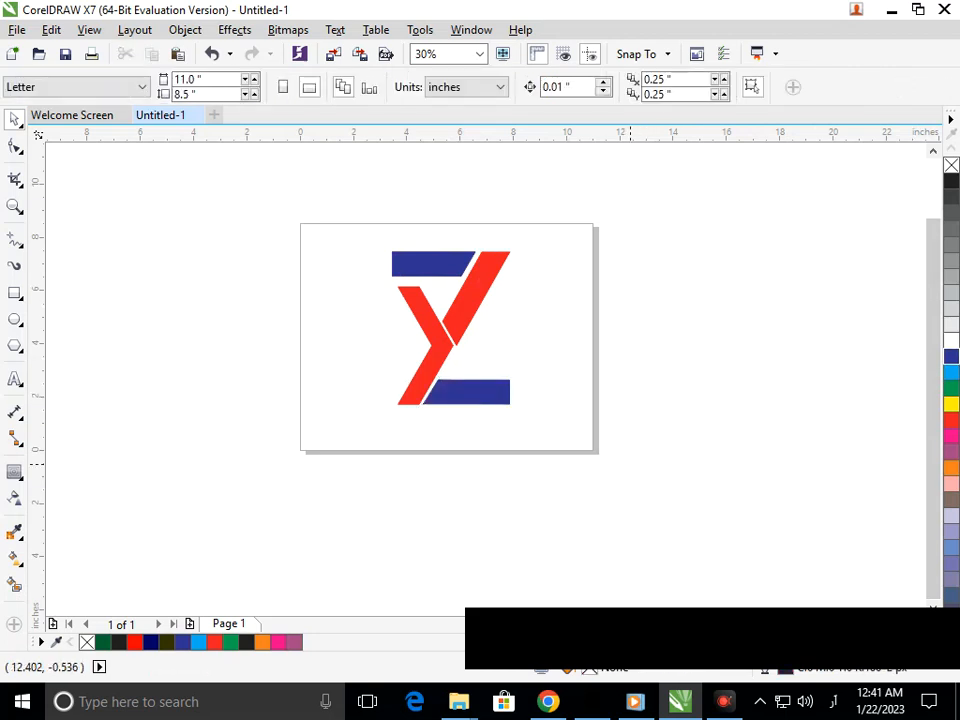
{"action": "left_click_drag", "start_coordinate": [498, 395], "coordinate": [506, 397]}
Recolour the red chevron and the red slanted arm orange
{"action": "scroll", "coordinate": [508, 349], "scroll_direction": "down", "scroll_amount": 1}
{"action": "scroll", "coordinate": [469, 312], "scroll_direction": "up", "scroll_amount": 2}
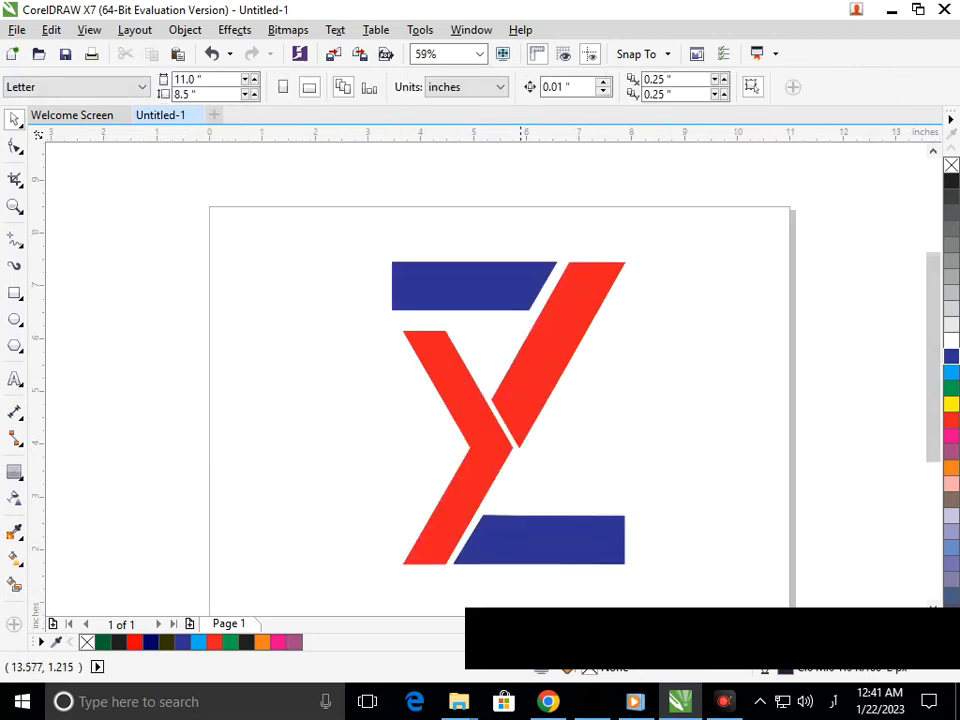
{"action": "left_click", "coordinate": [481, 426]}
{"action": "left_click", "coordinate": [951, 467]}
{"action": "left_click", "coordinate": [722, 490]}
{"action": "left_click", "coordinate": [547, 394]}
{"action": "left_click", "coordinate": [951, 467]}
{"action": "left_click", "coordinate": [712, 350]}
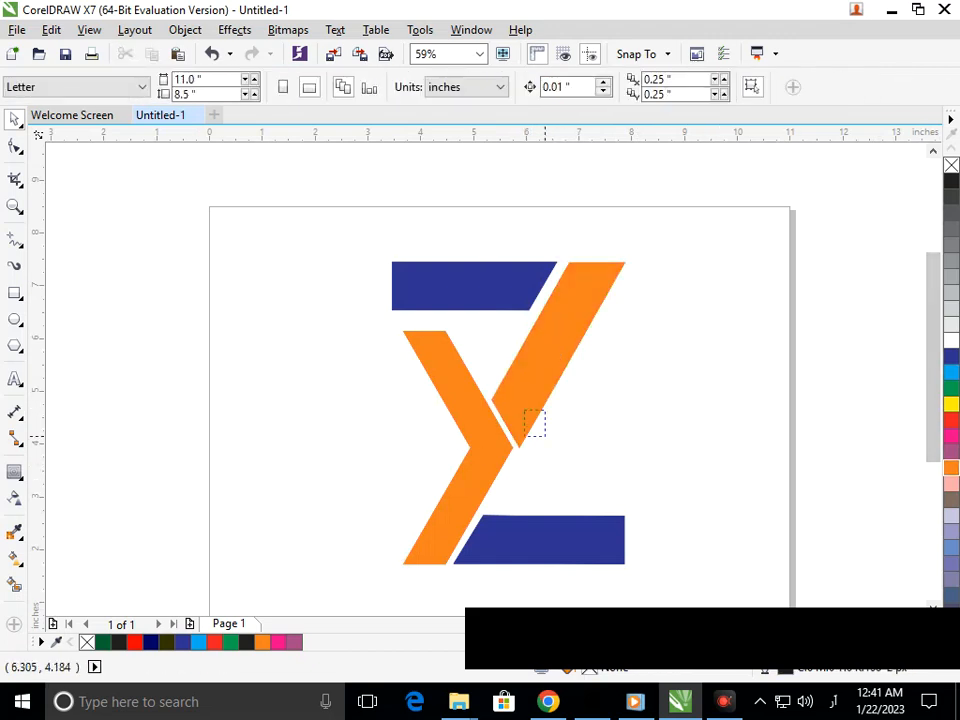
Return the orange slanted arm and chevron to red
{"action": "scroll", "coordinate": [471, 317], "scroll_direction": "down", "scroll_amount": 1}
{"action": "scroll", "coordinate": [497, 312], "scroll_direction": "up", "scroll_amount": 2}
{"action": "left_click", "coordinate": [490, 345]}
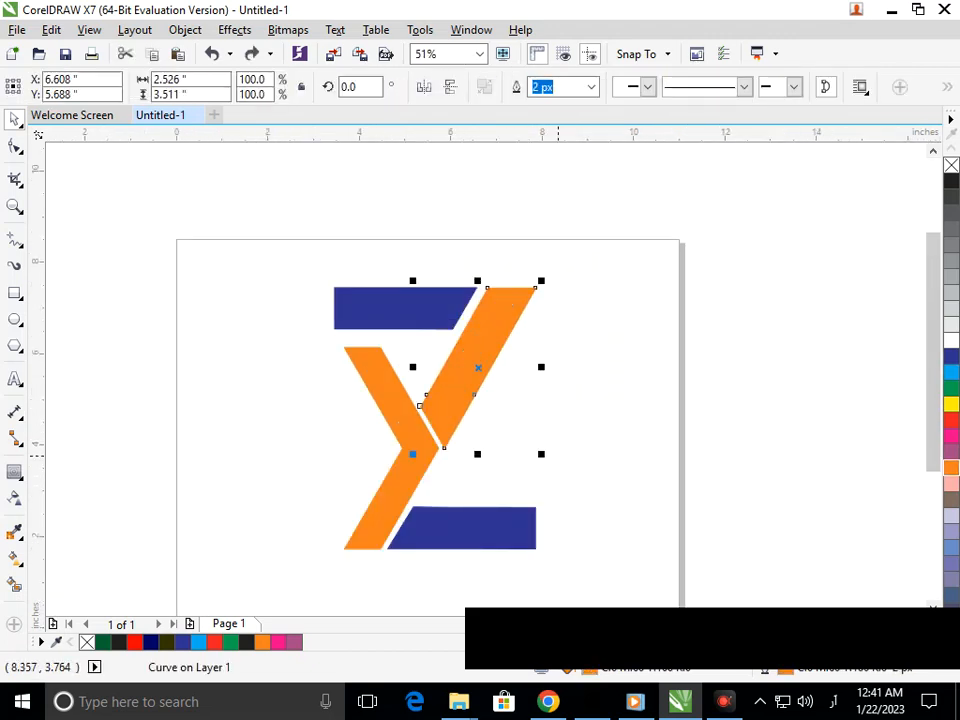
{"action": "left_click", "coordinate": [951, 419]}
{"action": "left_click", "coordinate": [385, 420]}
{"action": "left_click", "coordinate": [951, 419]}
{"action": "left_click", "coordinate": [557, 455]}
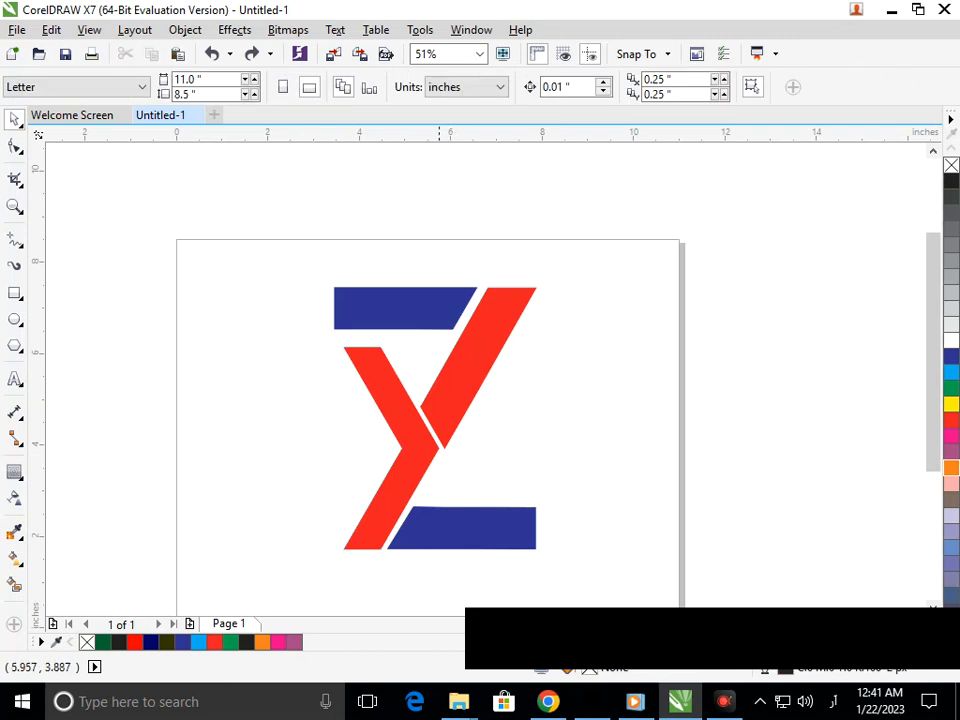
{"action": "scroll", "coordinate": [463, 462], "scroll_direction": "down", "scroll_amount": 1}
{"action": "left_click_drag", "start_coordinate": [450, 348], "coordinate": [576, 422]}
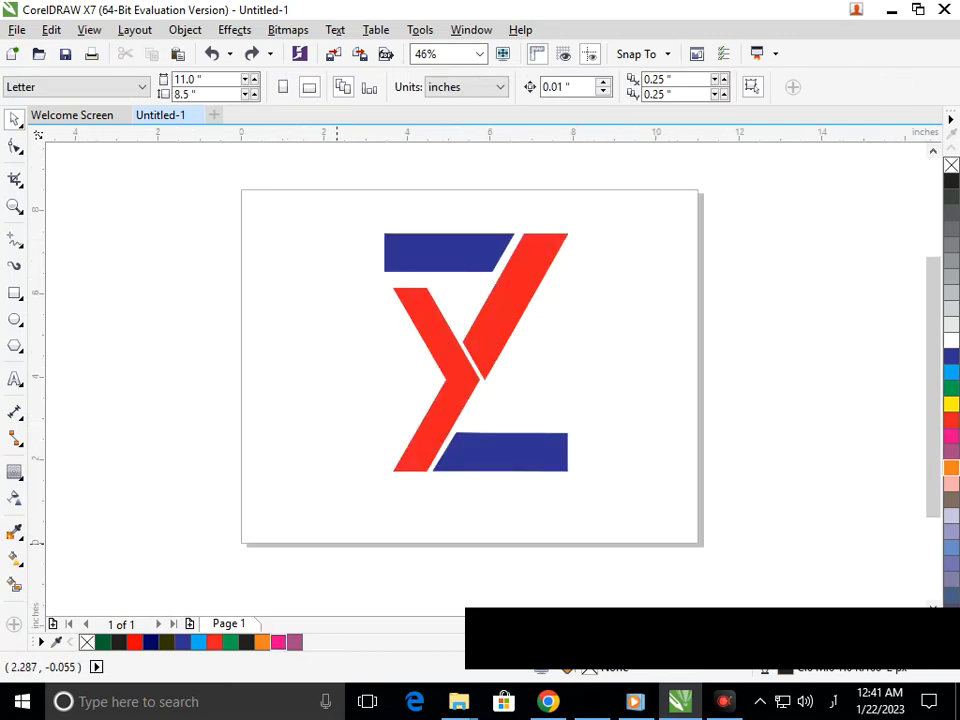
Try black on the red chevron and the red slanted arm
{"action": "left_click", "coordinate": [429, 451]}
{"action": "left_click", "coordinate": [950, 181]}
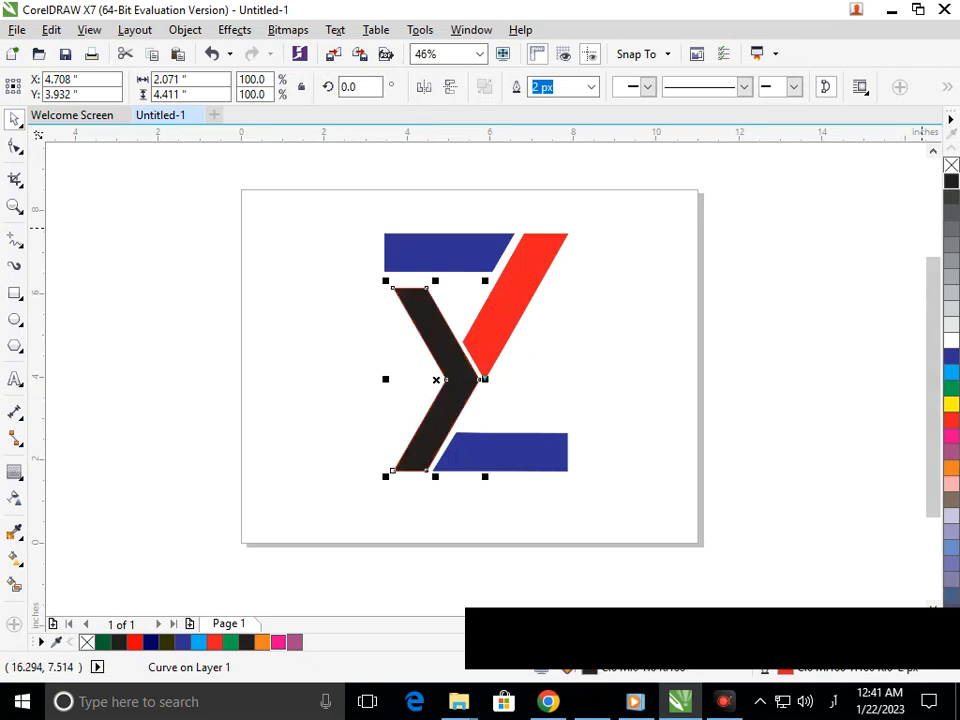
{"action": "left_click", "coordinate": [633, 388]}
{"action": "left_click", "coordinate": [524, 295]}
{"action": "left_click", "coordinate": [950, 181]}
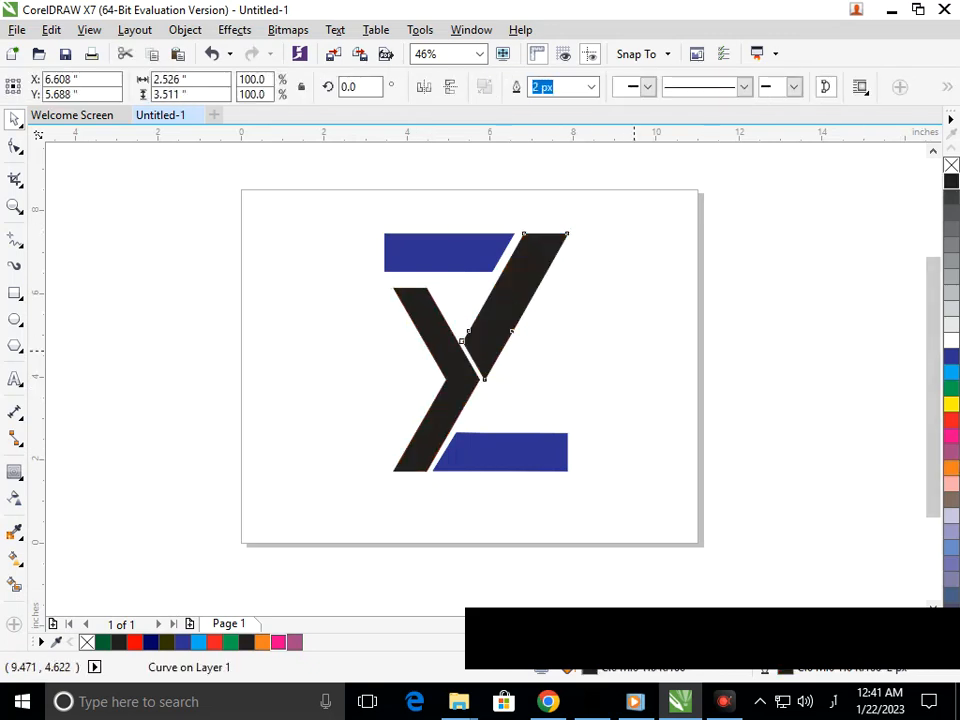
{"action": "left_click", "coordinate": [602, 410]}
Undo the black recolouring of the chevron and slanted arm
{"action": "key", "text": "ctrl+z"}
{"action": "key", "text": "ctrl+z"}
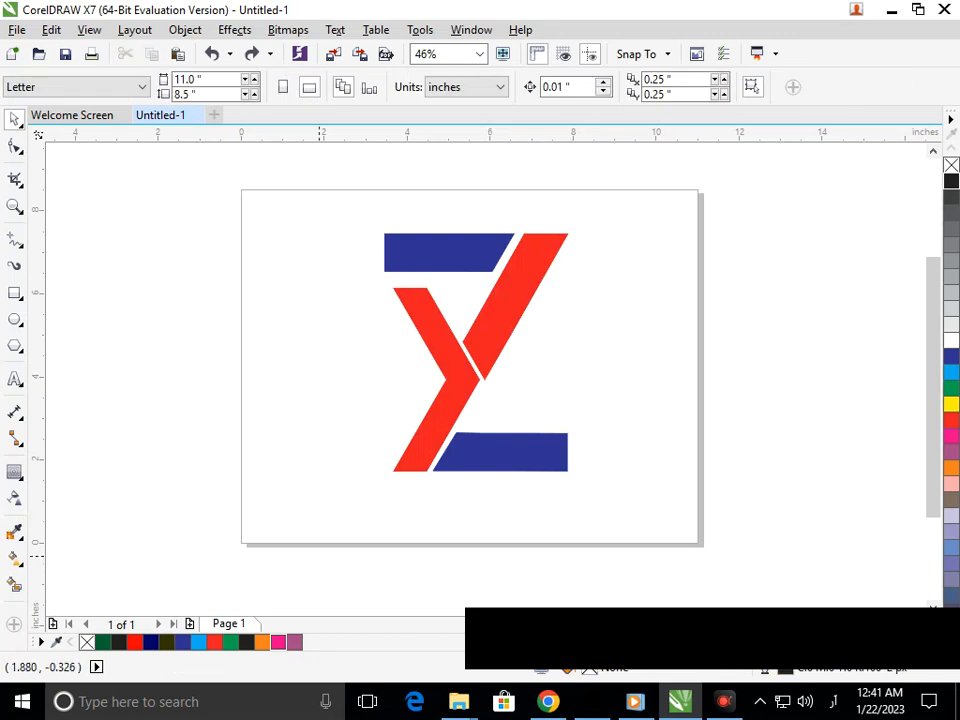
{"action": "left_click_drag", "start_coordinate": [206, 192], "coordinate": [742, 558]}
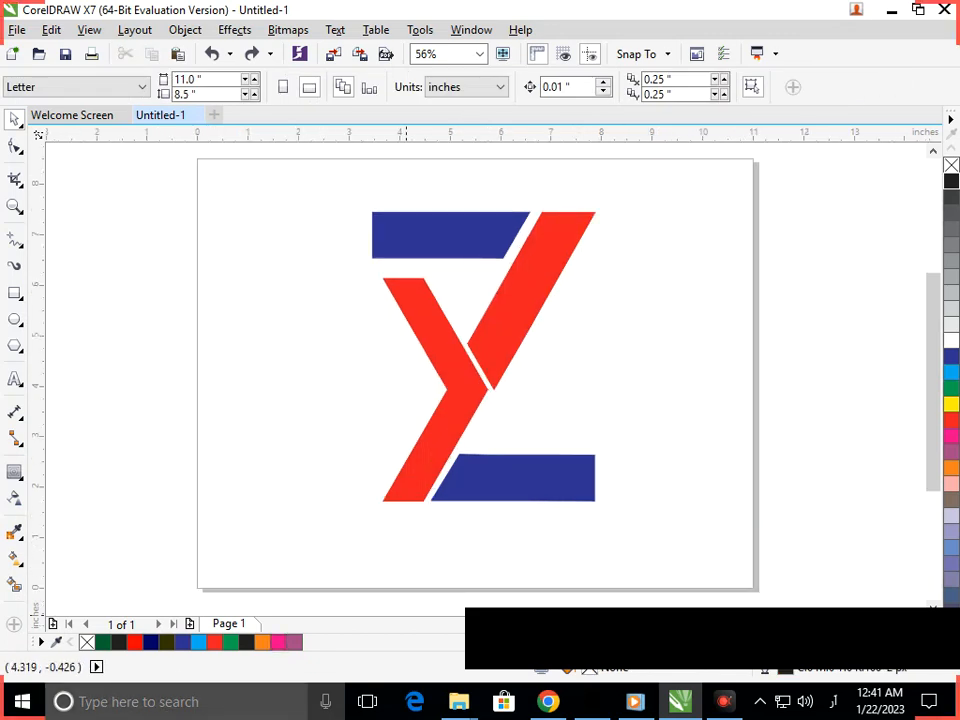